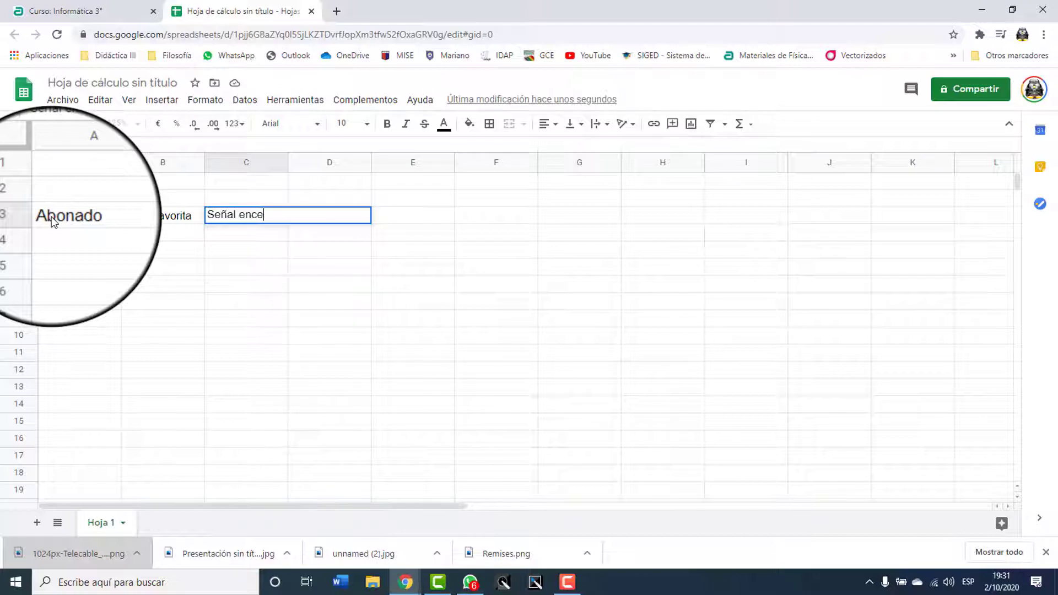
# Complete the header row with Señal encendida, Género favorito, Zona and Indicador in C3:F3
pyautogui.press('Tab')
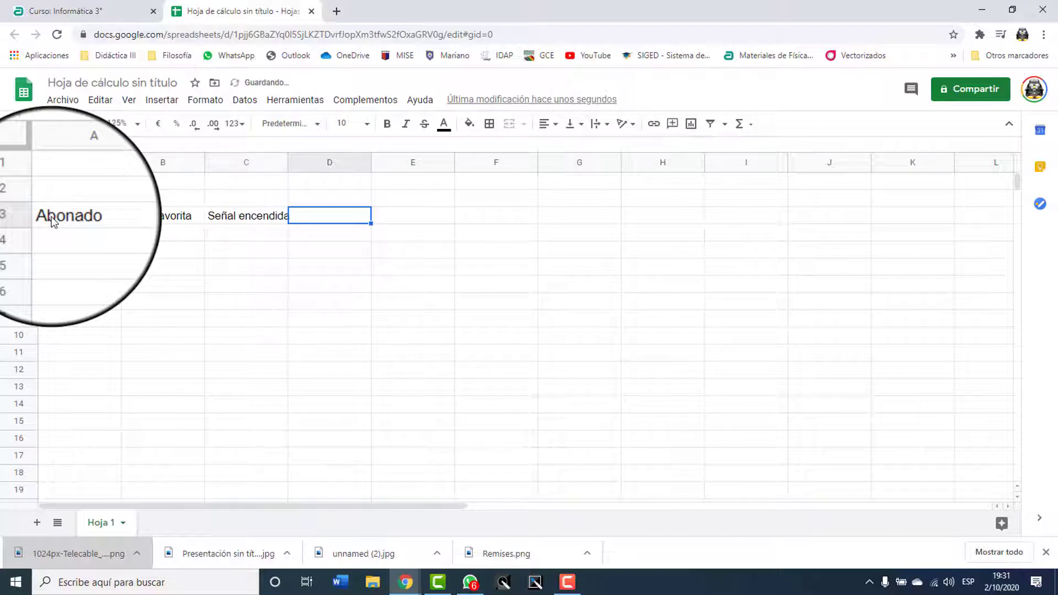
pyautogui.write('Género favorito')
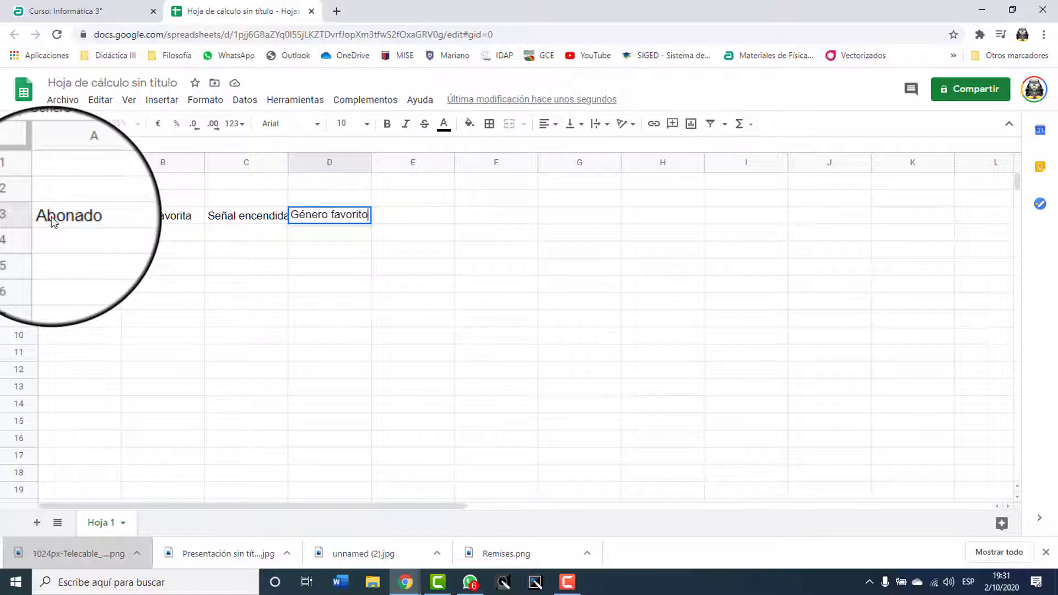
pyautogui.press('Tab')
pyautogui.press('Tab')
pyautogui.write('I')
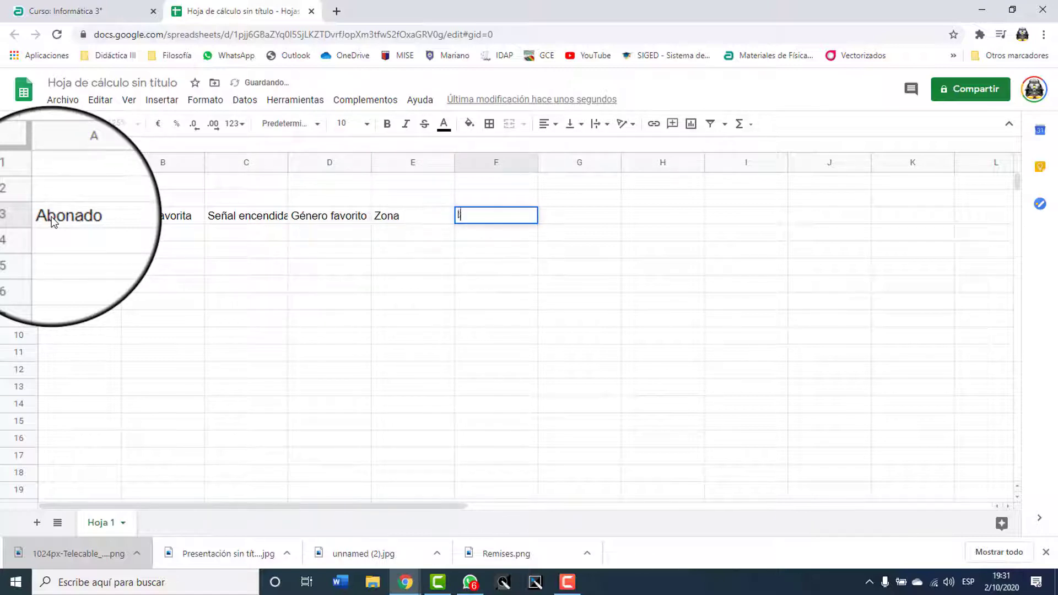
pyautogui.write('ndicafor')
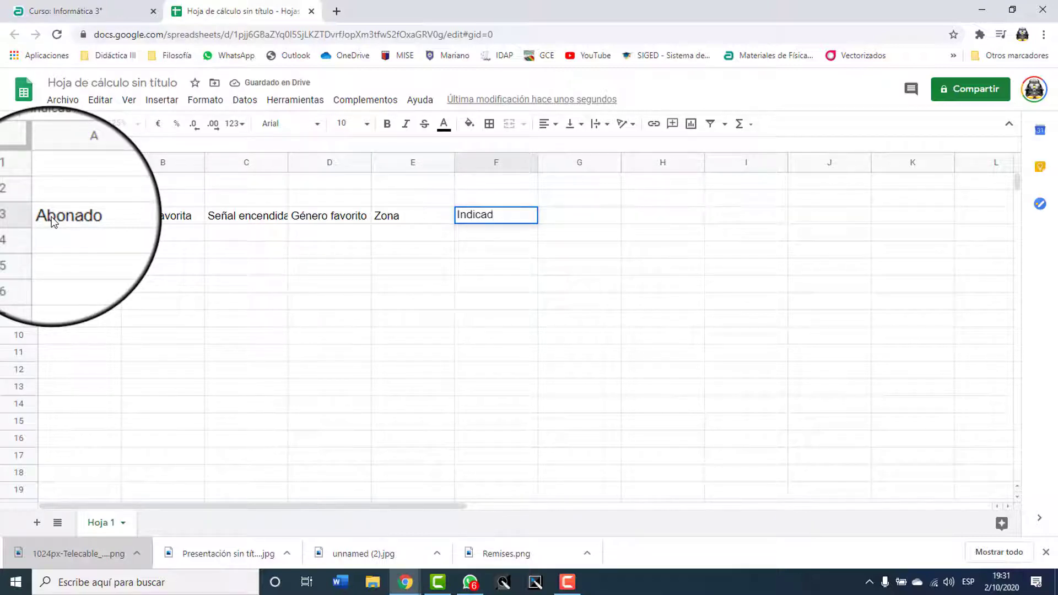
pyautogui.press('Return')
# Fill in the first subscriber numbers of the Abonado column in A4:A8
pyautogui.write('320')
pyautogui.press('Return')
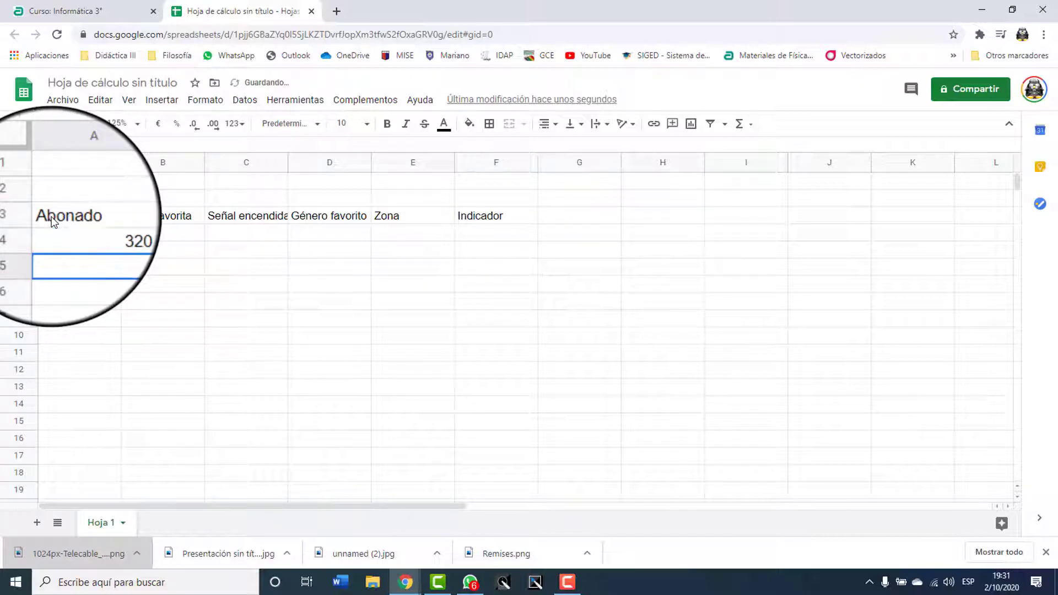
pyautogui.write('350')
pyautogui.press('Return')
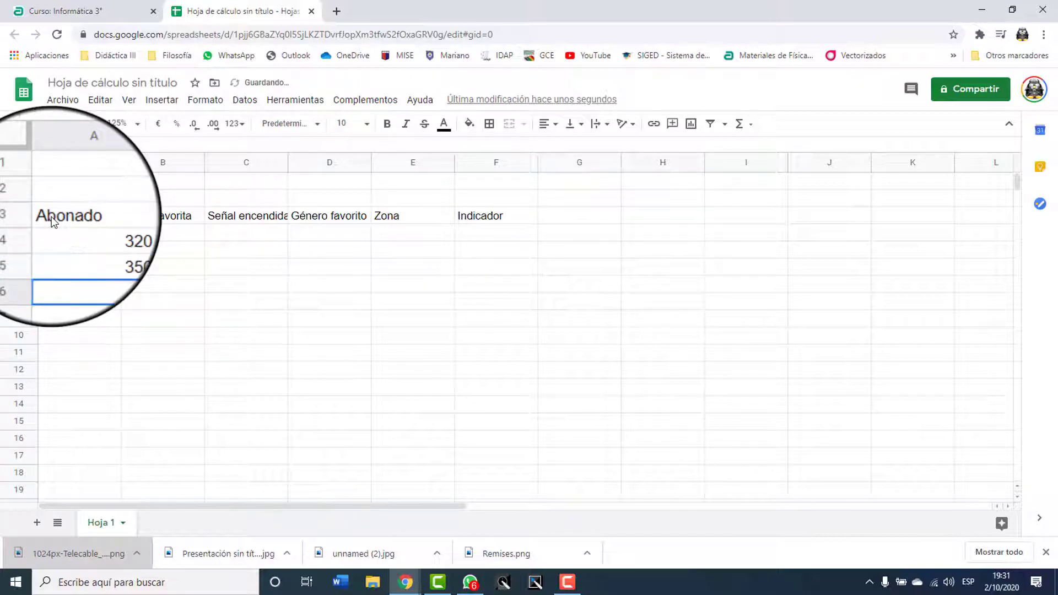
pyautogui.write('1200')
pyautogui.press('BackSpace')
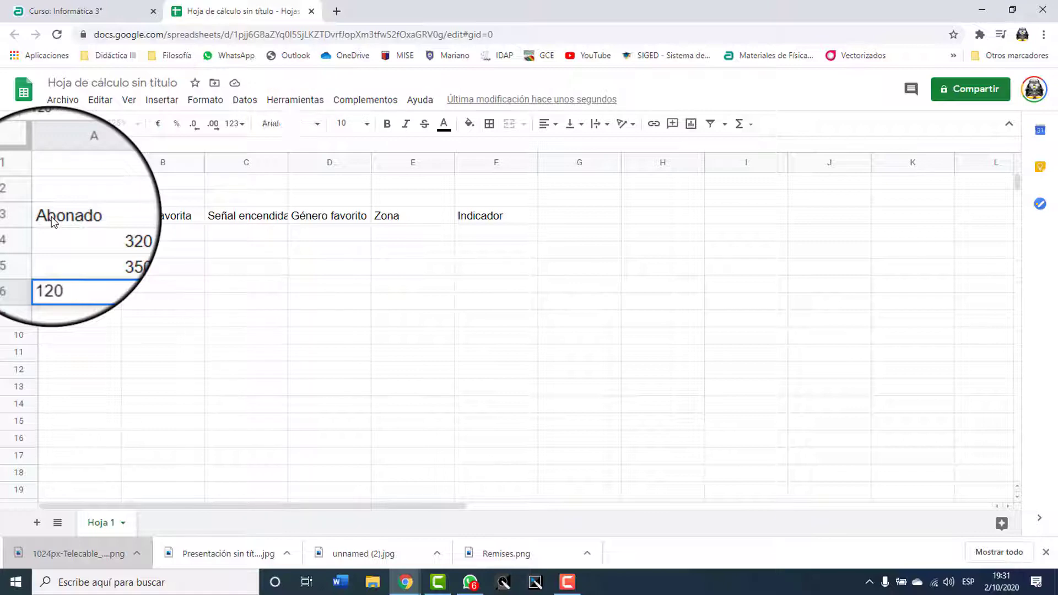
pyautogui.press('Return')
pyautogui.write('200')
pyautogui.press('Return')
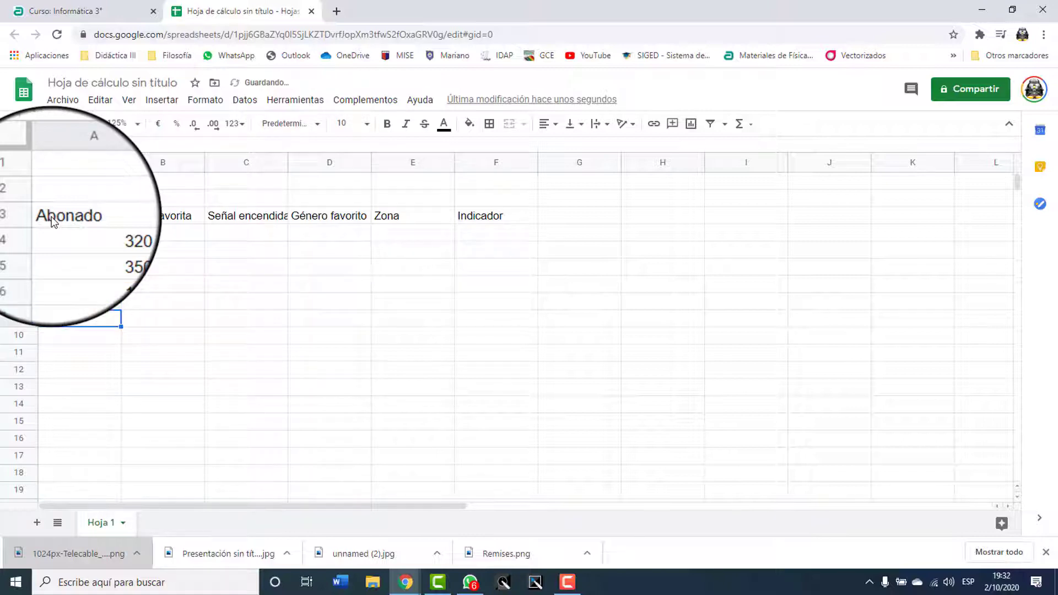
# Continue the Abonado column with the subscriber numbers for A9:A13
pyautogui.write('454')
pyautogui.press('Return')
pyautogui.write('182')
pyautogui.press('Return')
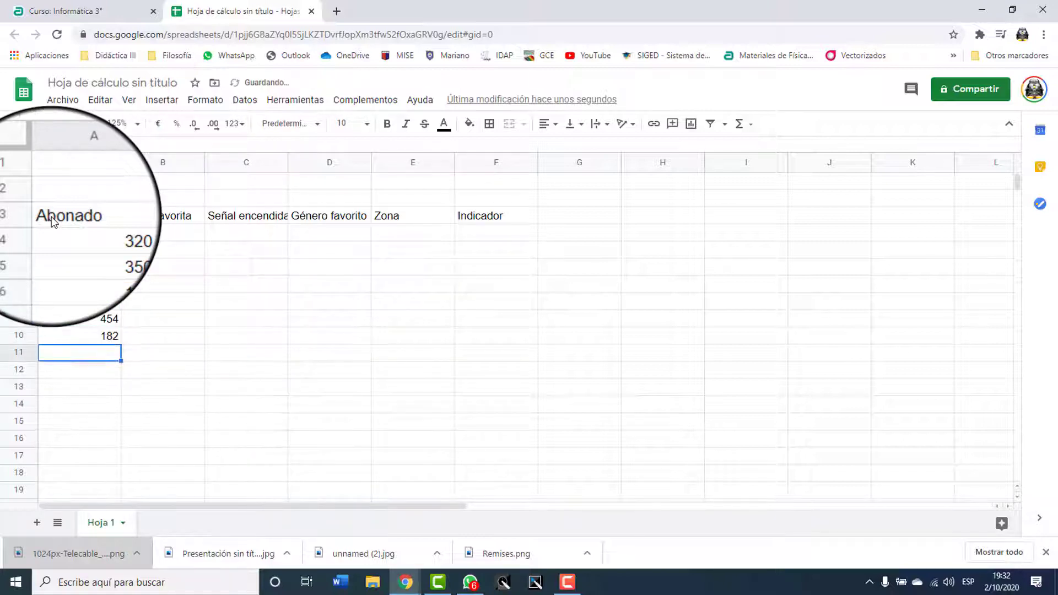
pyautogui.write('228')
pyautogui.press('Return')
pyautogui.write('334')
pyautogui.press('Return')
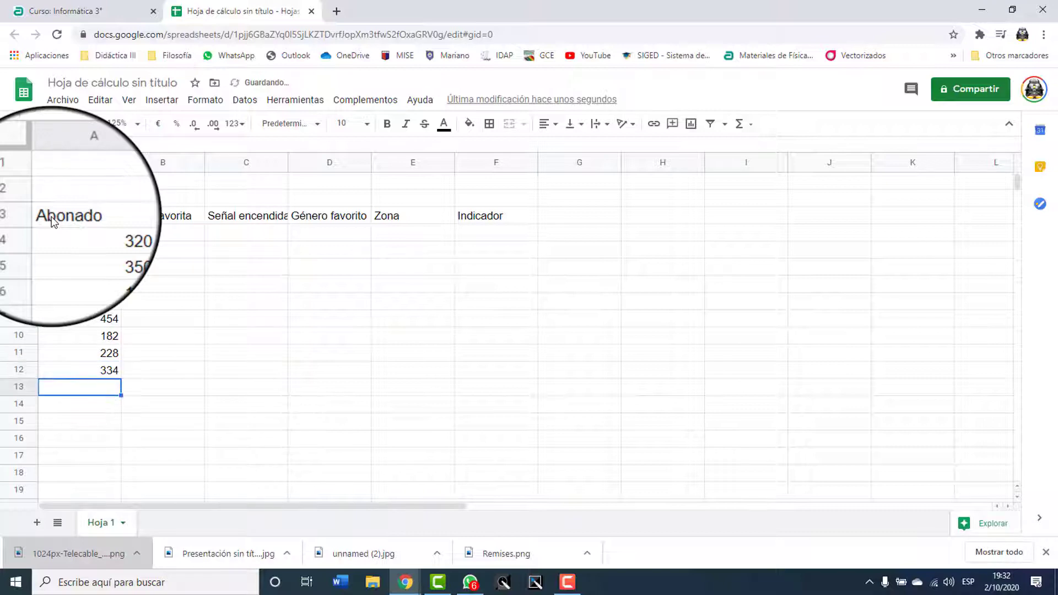
pyautogui.write('115')
pyautogui.press('Return')
# Finish the Abonado column with the remaining subscriber numbers in A14:A19
pyautogui.write('98')
pyautogui.press('Return')
pyautogui.write('59')
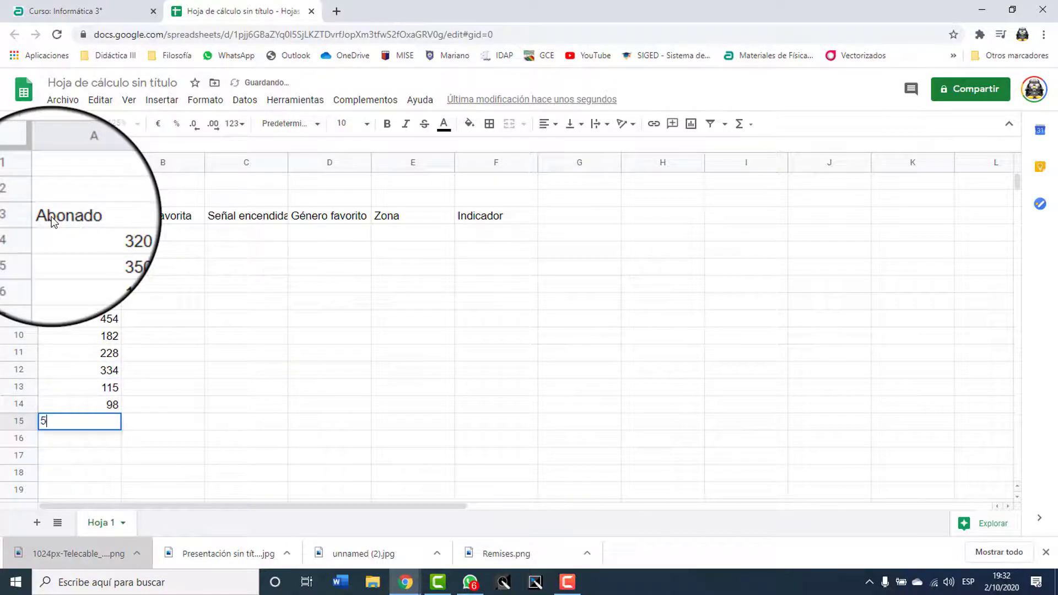
pyautogui.press('Return')
pyautogui.write('119')
pyautogui.press('Return')
pyautogui.write('398')
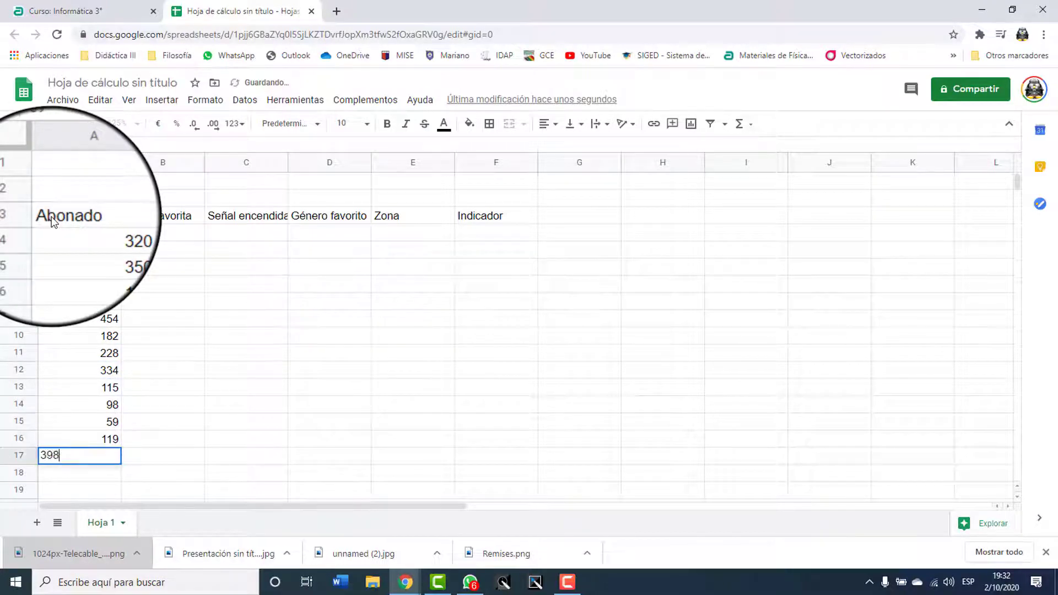
pyautogui.press('Return')
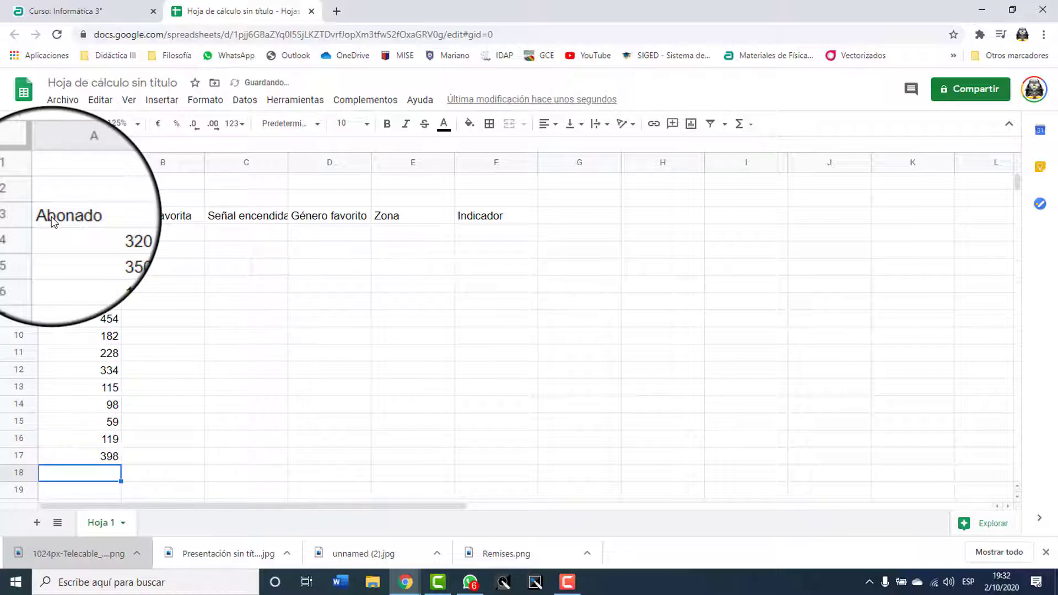
pyautogui.write('658')
pyautogui.press('Return')
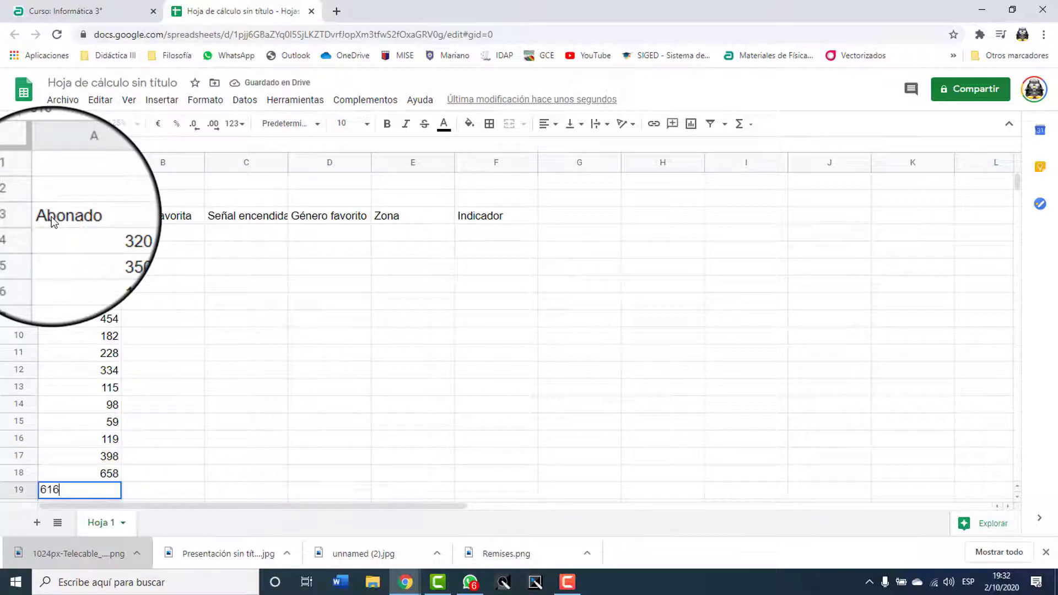
pyautogui.write('616')
pyautogui.press('Return')
# Enter 22, 43, 35 and 29 in the favorita column, cells B4:B7
pyautogui.press('Right')
pyautogui.press('Up')
pyautogui.press('Up')
pyautogui.press('Up')
pyautogui.press('Up')
pyautogui.press('Up')
pyautogui.press('Up')
pyautogui.press('Up')
pyautogui.press('Up')
pyautogui.press('Up')
pyautogui.press('Up')
pyautogui.press('Up')
pyautogui.press('Up')
pyautogui.press('Up')
pyautogui.press('Up')
pyautogui.press('Up')
pyautogui.press('Up')
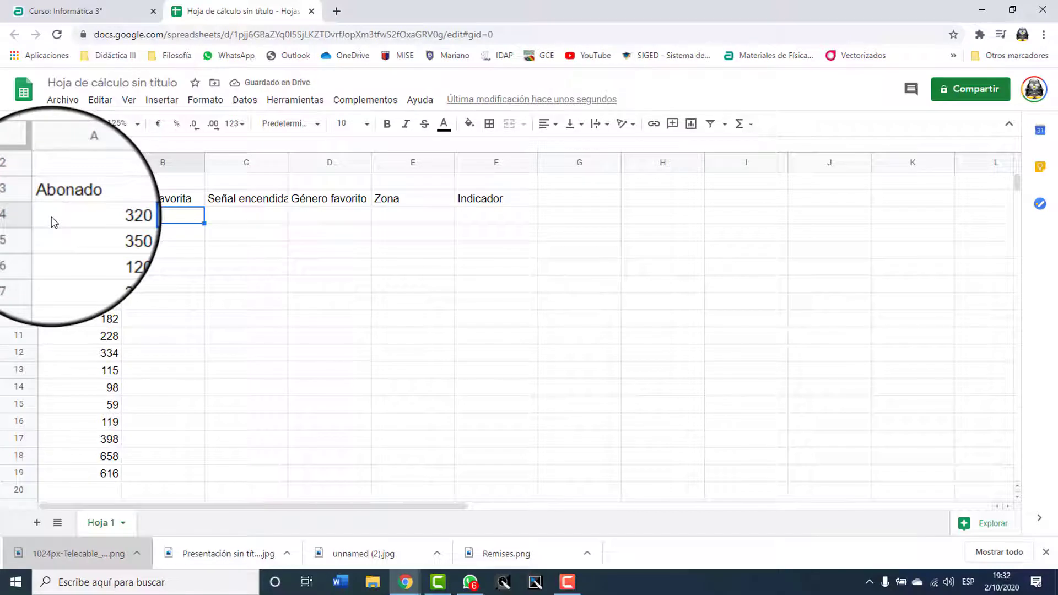
pyautogui.write('22')
pyautogui.press('Return')
pyautogui.write('43')
pyautogui.press('Return')
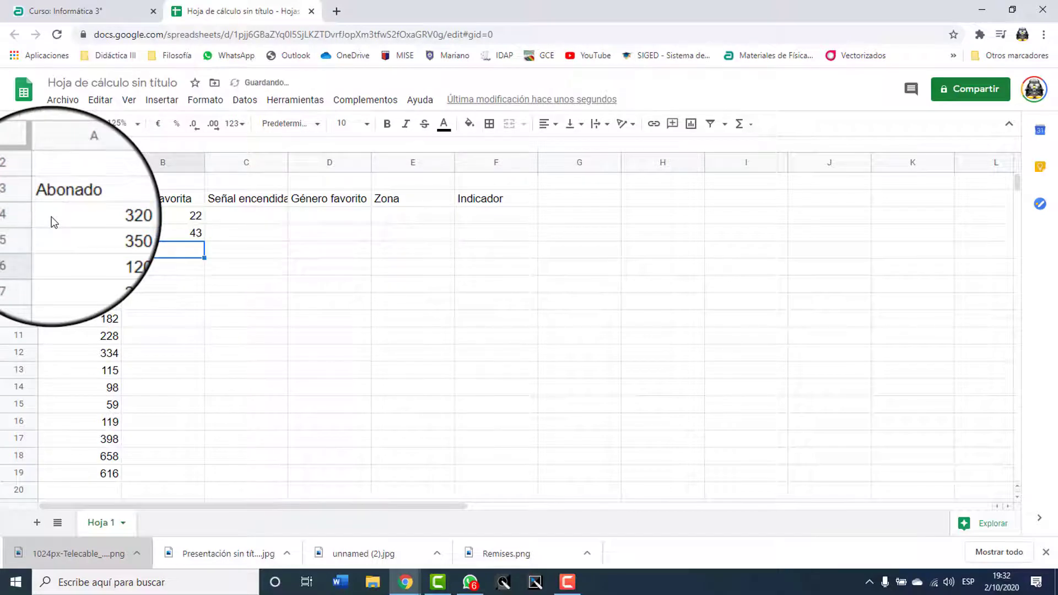
pyautogui.write('35')
pyautogui.press('Return')
pyautogui.write('29')
pyautogui.press('Return')
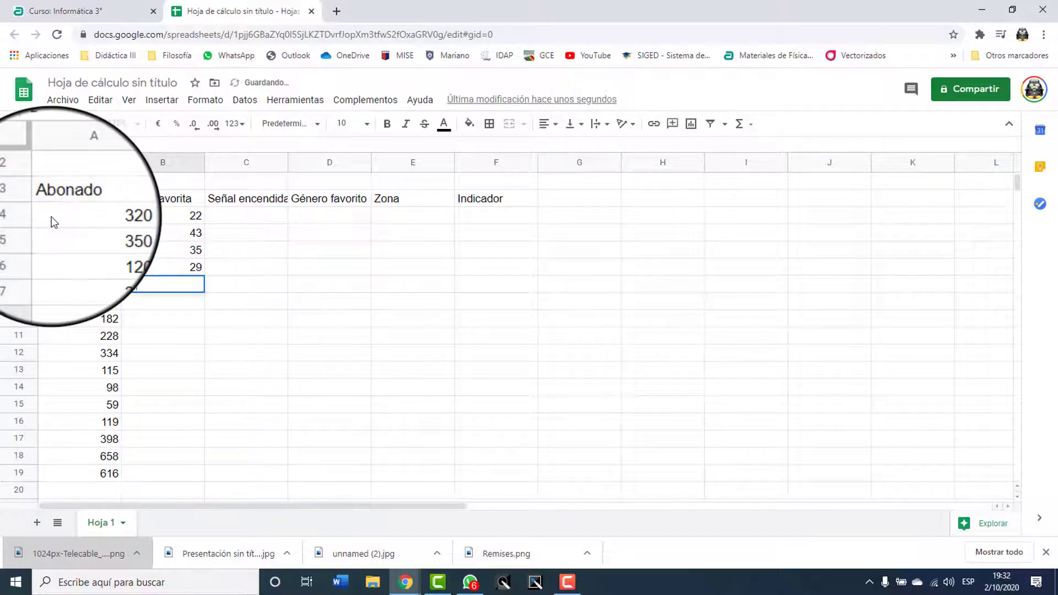
# Enter 29, 22, 43, 11 and 4 in cells B8:B12 of the favorita column
pyautogui.write('29')
pyautogui.press('Return')
pyautogui.write('22')
pyautogui.press('Return')
pyautogui.write('43')
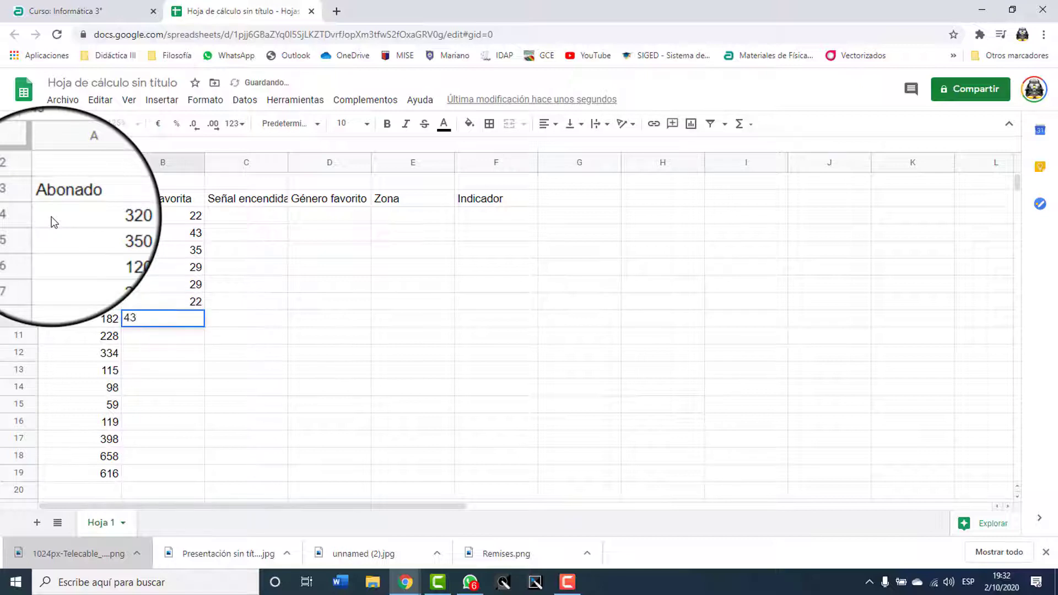
pyautogui.press('Return')
pyautogui.write('11')
pyautogui.press('Return')
pyautogui.write('4')
pyautogui.press('Return')
# Complete the favorita column with 22, 35, 29, 22, 43, 11 and 4 in B13:B19
pyautogui.write('22')
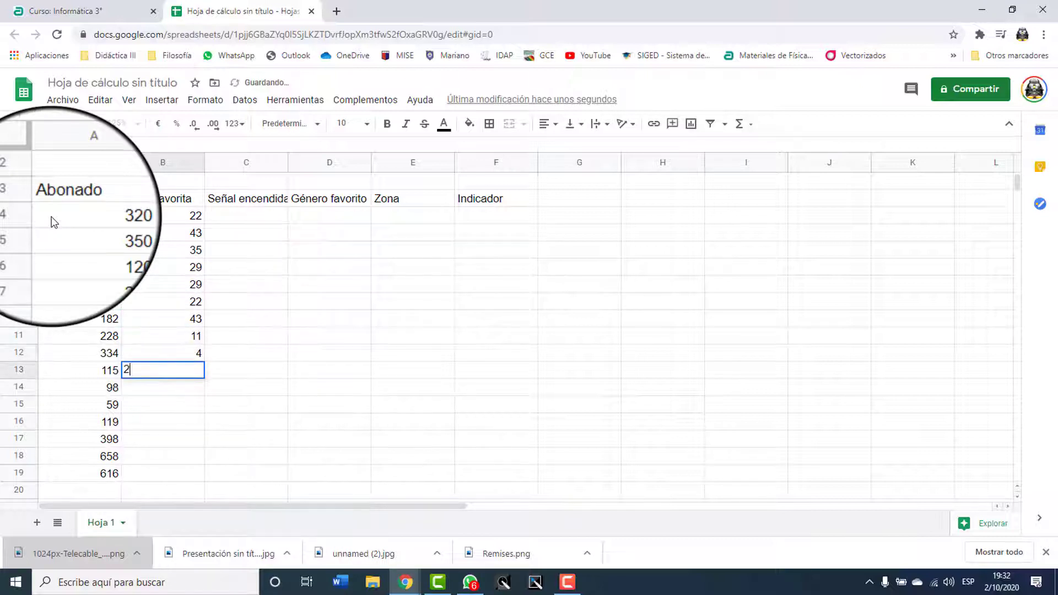
pyautogui.press('Return')
pyautogui.press('Return')
pyautogui.write('29')
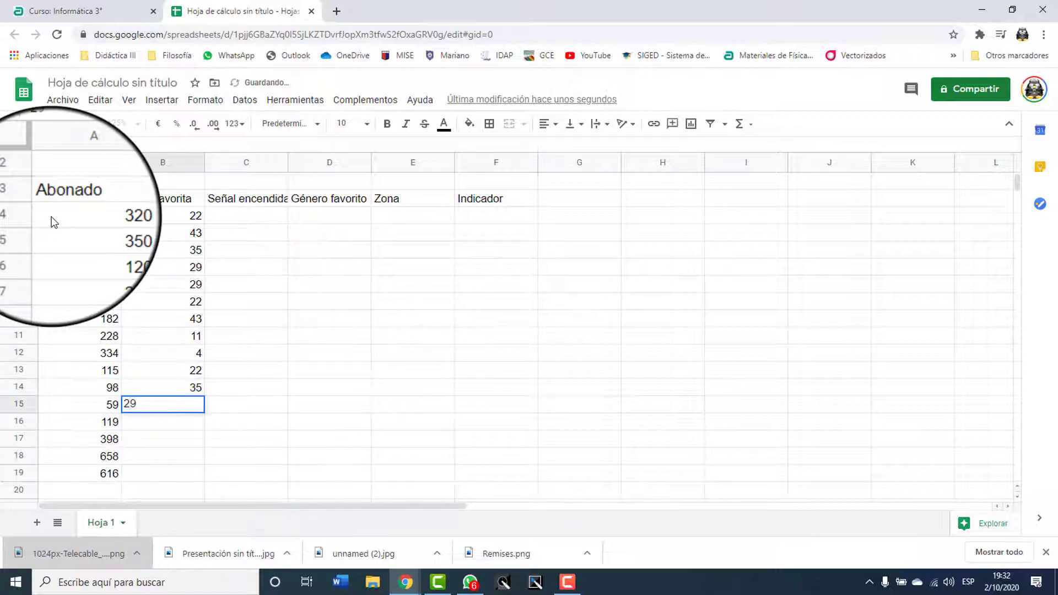
pyautogui.press('Return')
pyautogui.write('22')
pyautogui.press('Return')
pyautogui.write('43')
pyautogui.press('Return')
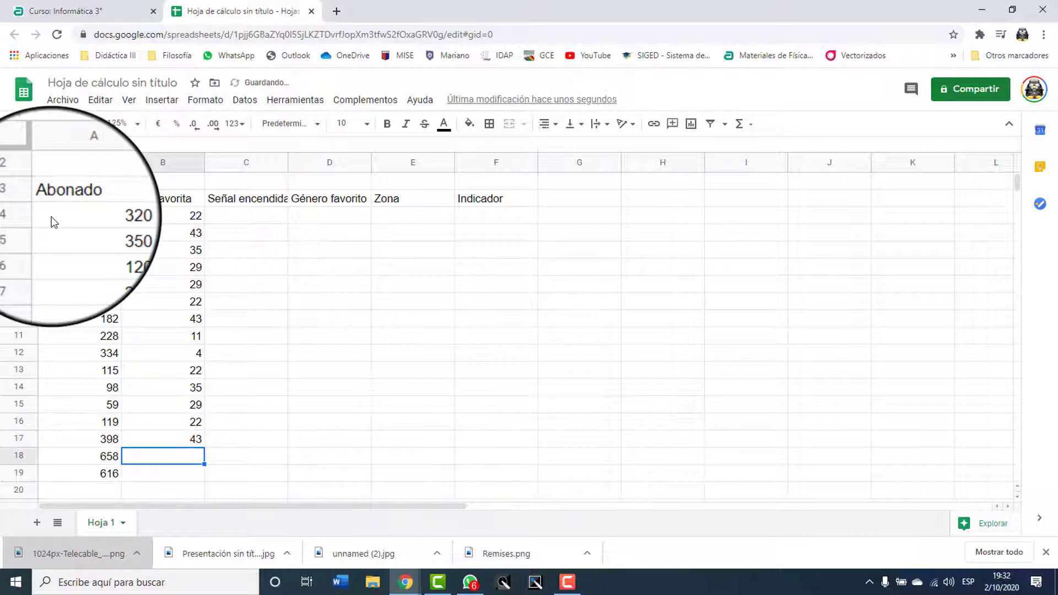
pyautogui.press('Return')
# Enter 22, 48, 35 and 29 in the Señal encendida column, cells C4:C7
pyautogui.press('Right')
pyautogui.press('Up')
pyautogui.press('Up')
pyautogui.press('Up')
pyautogui.press('Up')
pyautogui.press('Up')
pyautogui.press('Up')
pyautogui.press('Up')
pyautogui.press('Up')
pyautogui.press('Up')
pyautogui.press('Up')
pyautogui.press('Up')
pyautogui.press('Up')
pyautogui.press('Up')
pyautogui.press('Up')
pyautogui.press('Up')
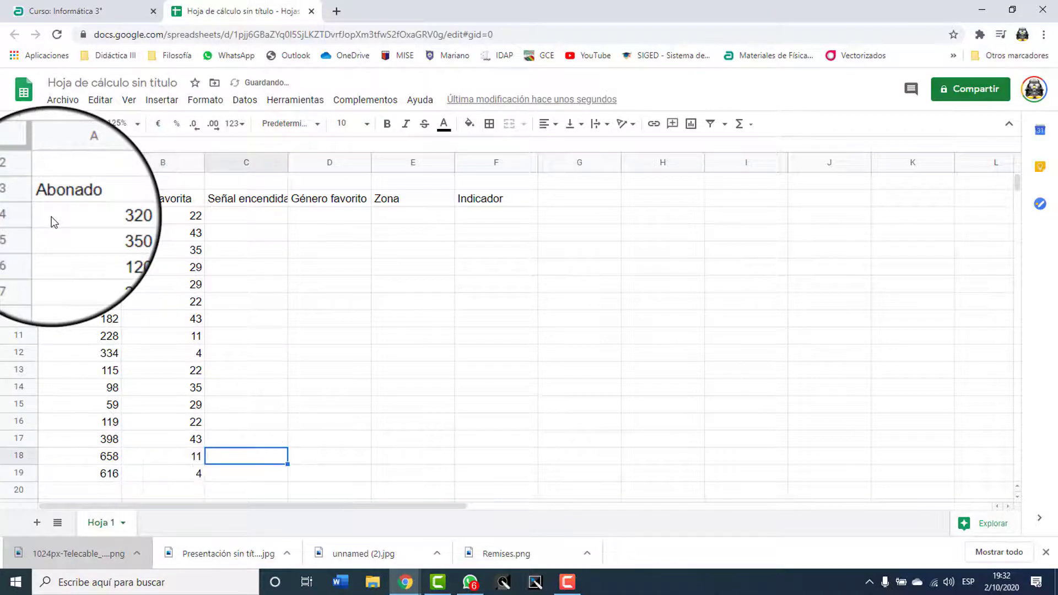
pyautogui.write('22')
pyautogui.press('Return')
pyautogui.write('48')
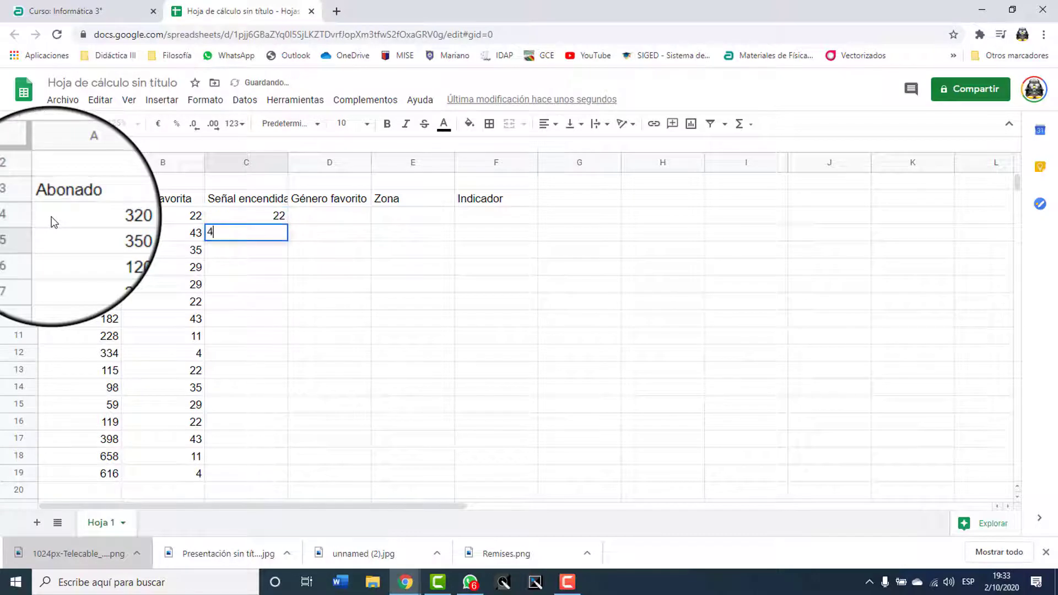
pyautogui.press('Return')
pyautogui.write('35')
pyautogui.press('Return')
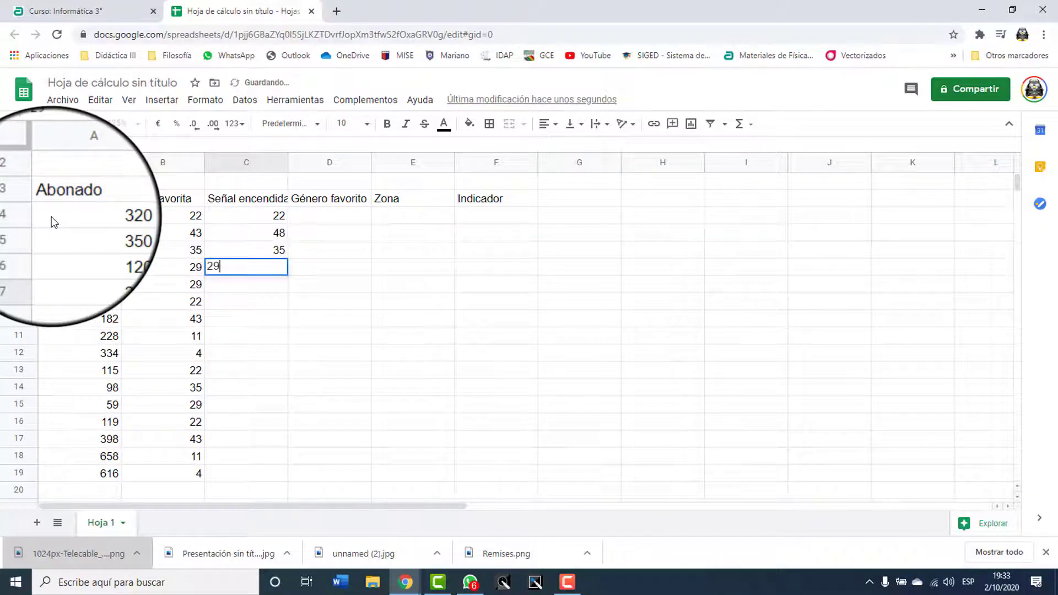
pyautogui.press('Return')
# Enter 12, 36, 43, 11 and 4 in cells C8:C12 of the Señal encendida column
pyautogui.write('12')
pyautogui.press('Return')
pyautogui.write('36')
pyautogui.press('Return')
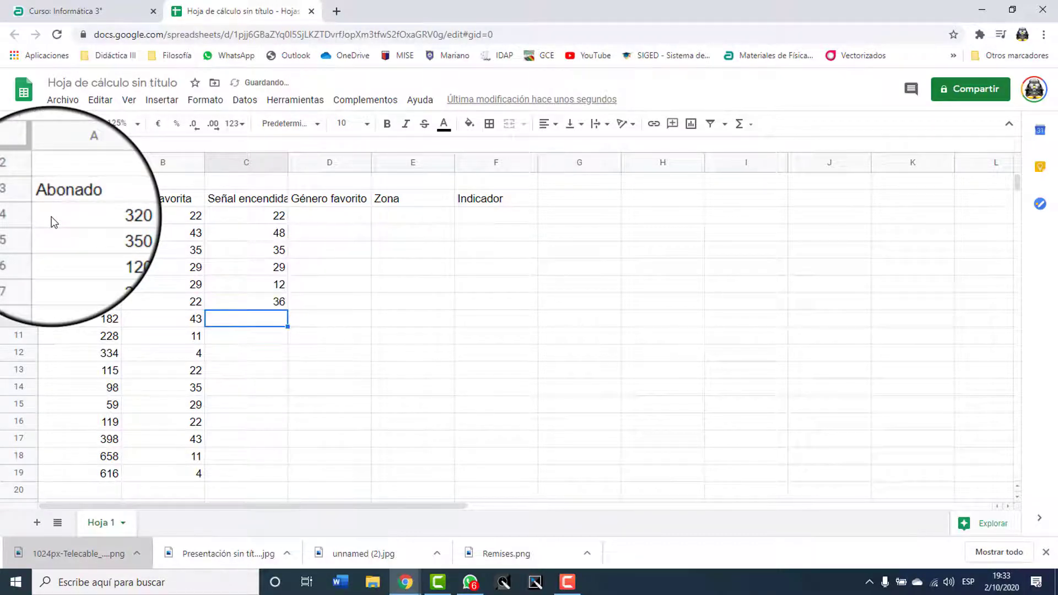
pyautogui.press('Return')
pyautogui.press('Return')
pyautogui.write('4')
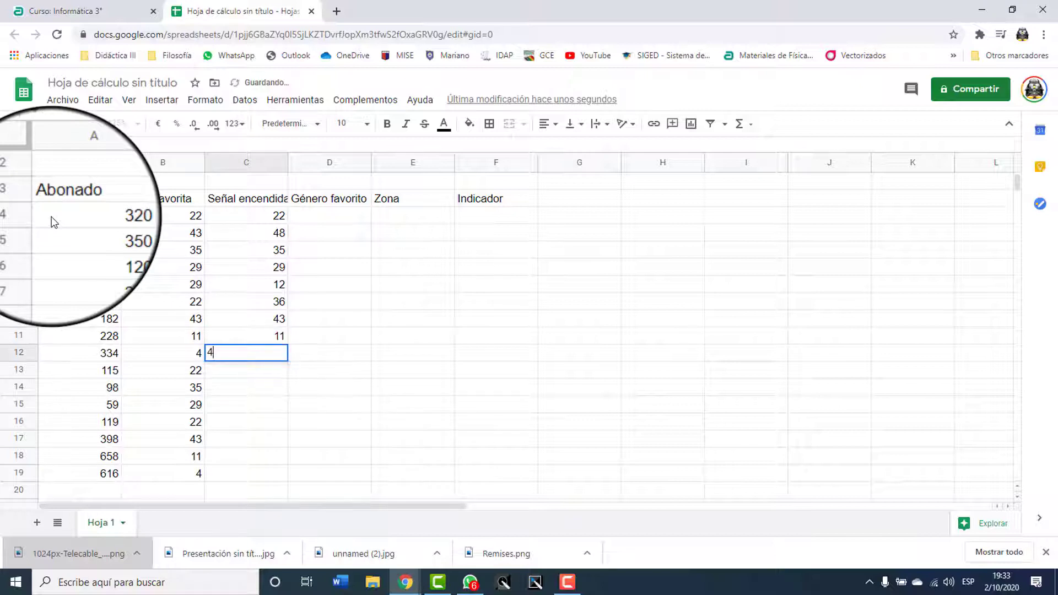
pyautogui.press('Return')
# Complete the Señal encendida column with 89, 15, 15, 22, 43, 11 and 16 in C13:C19
pyautogui.write('89')
pyautogui.press('Return')
pyautogui.write('15')
pyautogui.press('Return')
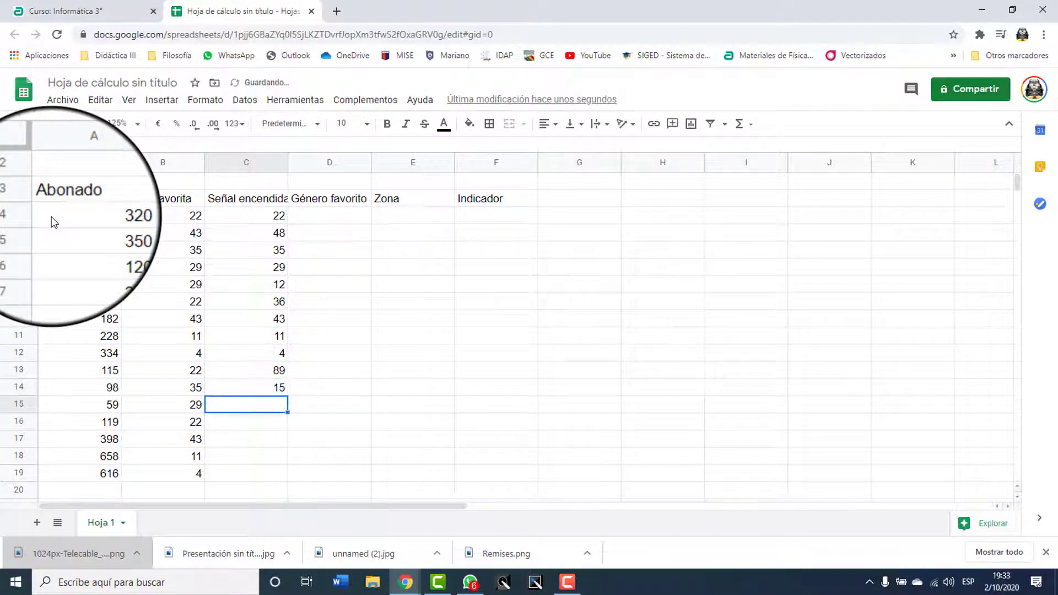
pyautogui.write('15')
pyautogui.press('Return')
pyautogui.write('22')
pyautogui.press('Return')
pyautogui.write('43')
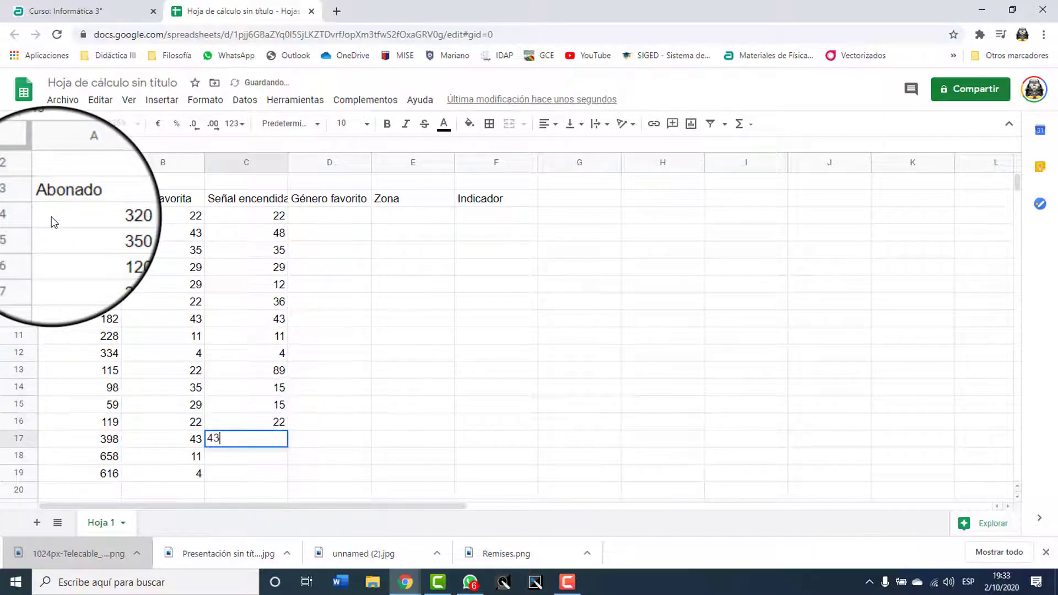
pyautogui.press('Return')
pyautogui.write('11')
pyautogui.press('Return')
pyautogui.write('16')
pyautogui.press('Return')
# Enter Comedia, Noticias, Deportes and Cine in the Género favorito column, cells D4:D7
pyautogui.press('Right')
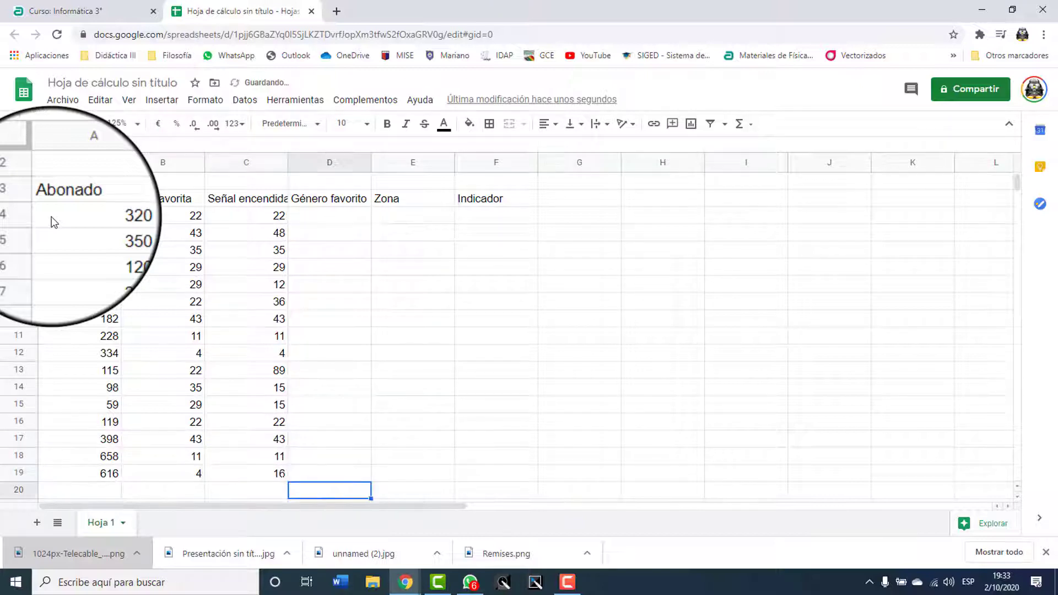
pyautogui.press('Up')
pyautogui.press('Up')
pyautogui.press('Up')
pyautogui.press('Up')
pyautogui.press('Up')
pyautogui.press('Up')
pyautogui.press('Up')
pyautogui.press('Up')
pyautogui.press('Up')
pyautogui.press('Up')
pyautogui.press('Up')
pyautogui.press('Up')
pyautogui.press('Up')
pyautogui.press('Up')
pyautogui.press('Up')
pyautogui.press('Up')
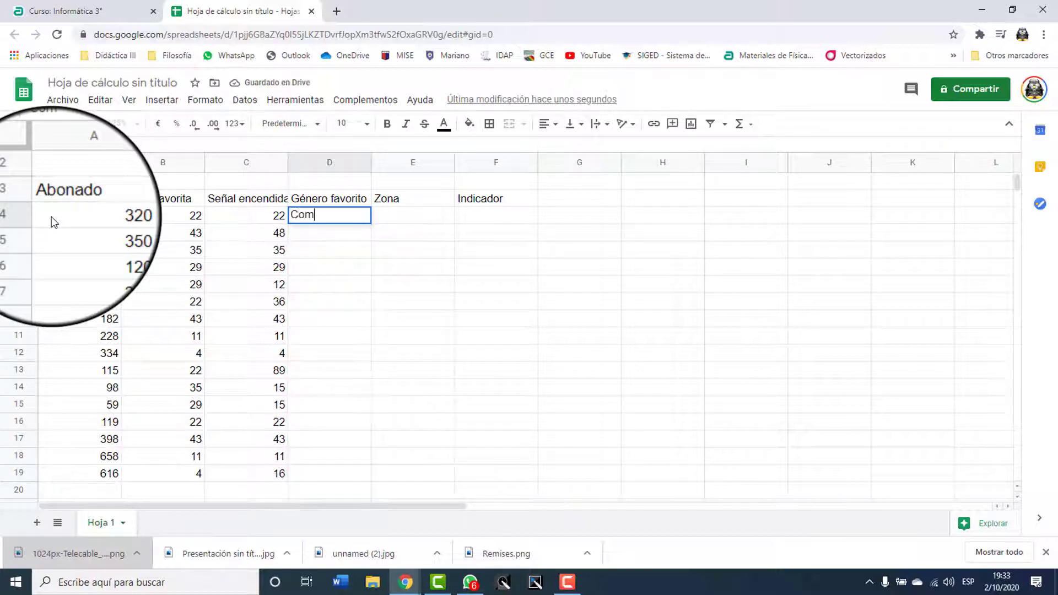
pyautogui.press('Return')
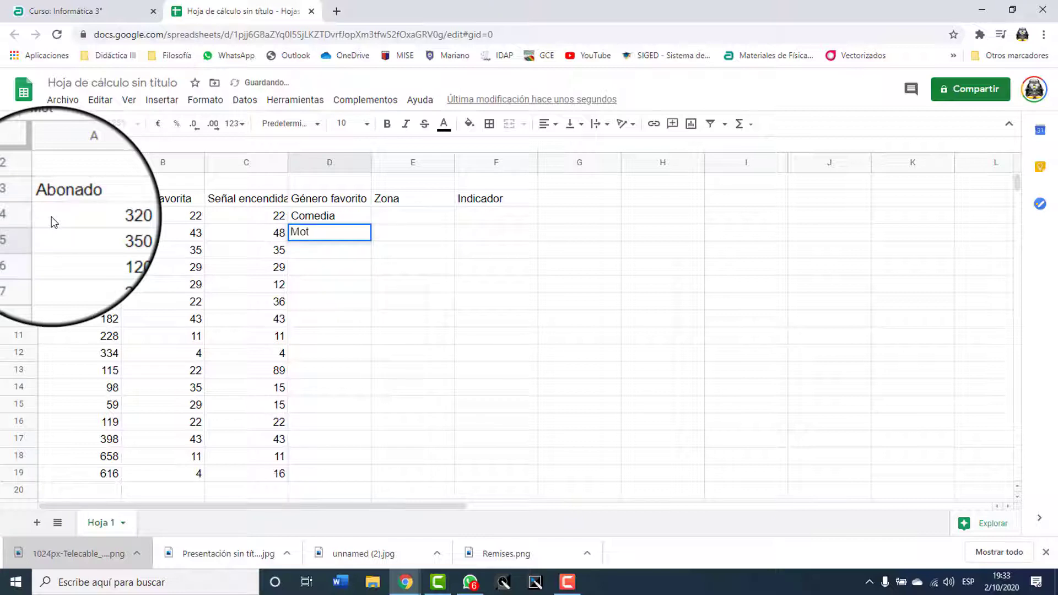
pyautogui.write('Noticias')
pyautogui.press('Return')
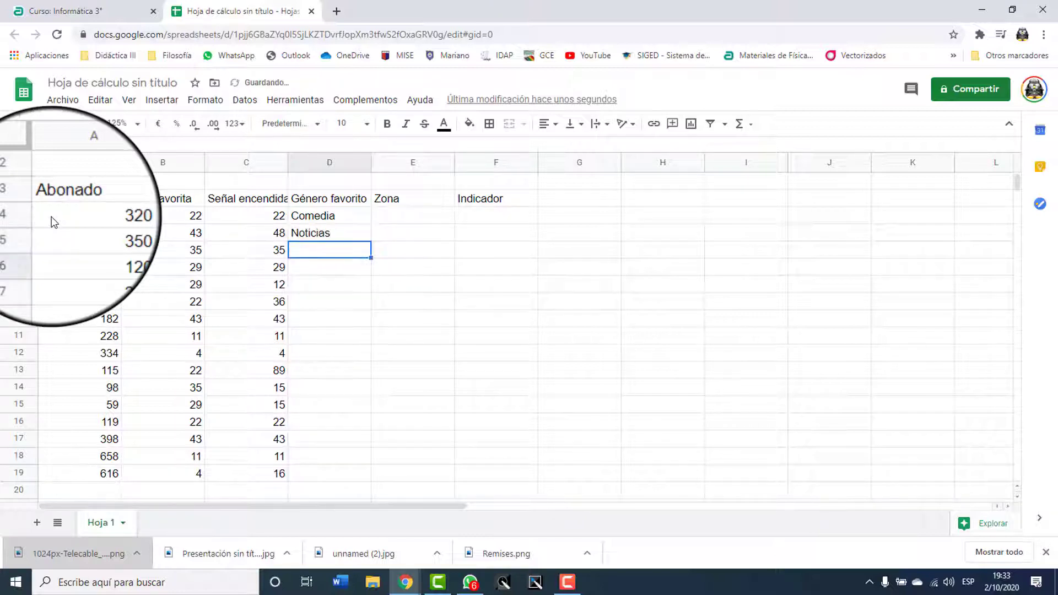
pyautogui.write('Deportes')
pyautogui.press('Return')
pyautogui.write('Cine')
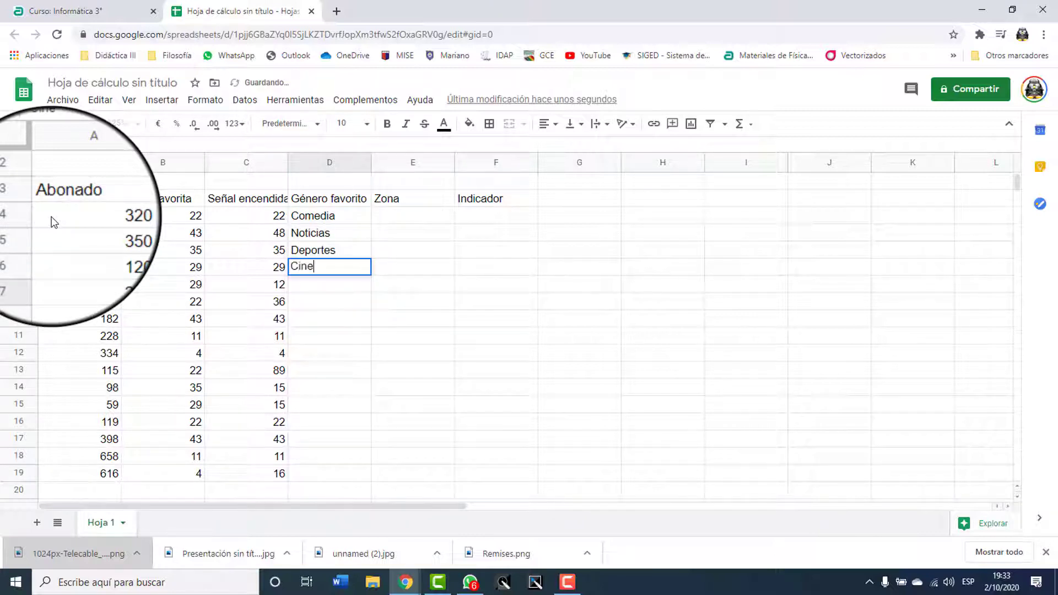
pyautogui.press('Return')
# Enter Cultural, Comedia, Cine and Deportes in the Género favorito column, cells D8:D11
pyautogui.write('Cultural')
pyautogui.press('Return')
pyautogui.write('Com')
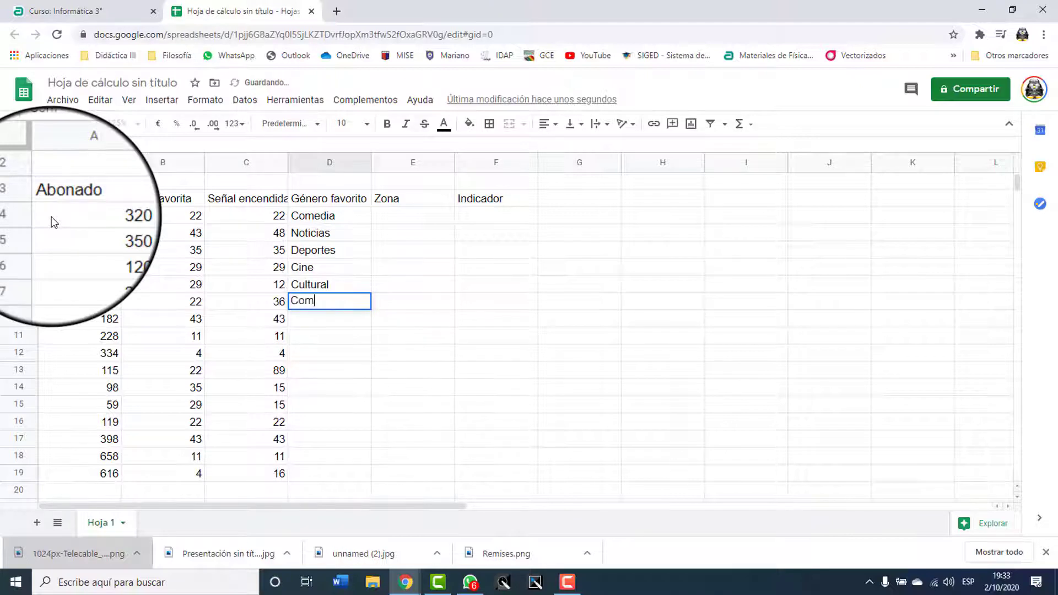
pyautogui.write('edia')
pyautogui.press('Return')
pyautogui.write('Cine')
pyautogui.press('Return')
pyautogui.write('De')
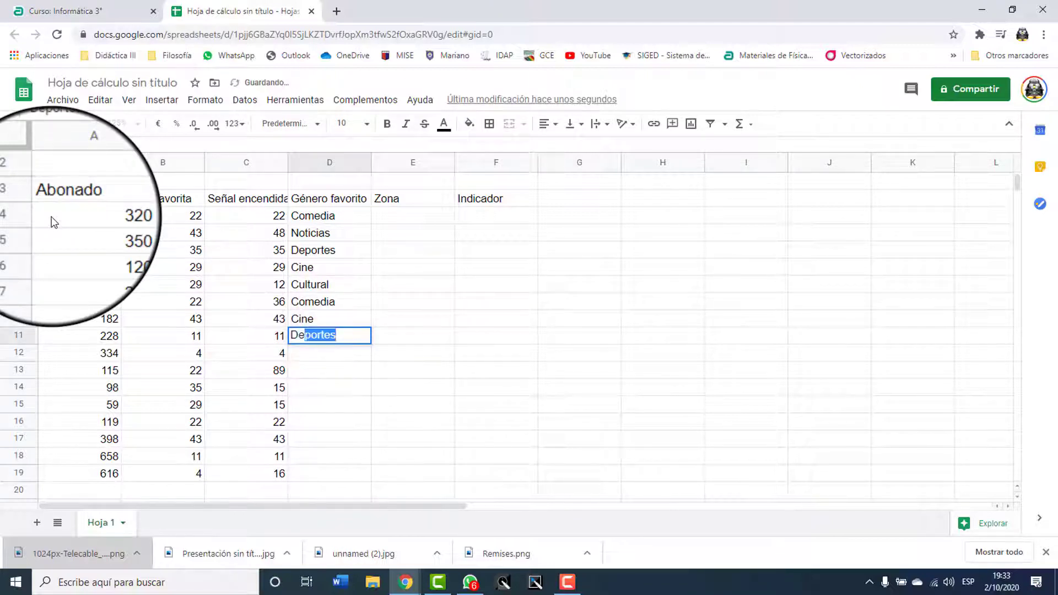
pyautogui.write('porte')
pyautogui.press('Return')
# Enter Cine, Deportes, Cine and Deportes in cells D12:D15 of the Género favorito column
pyautogui.write('Cine')
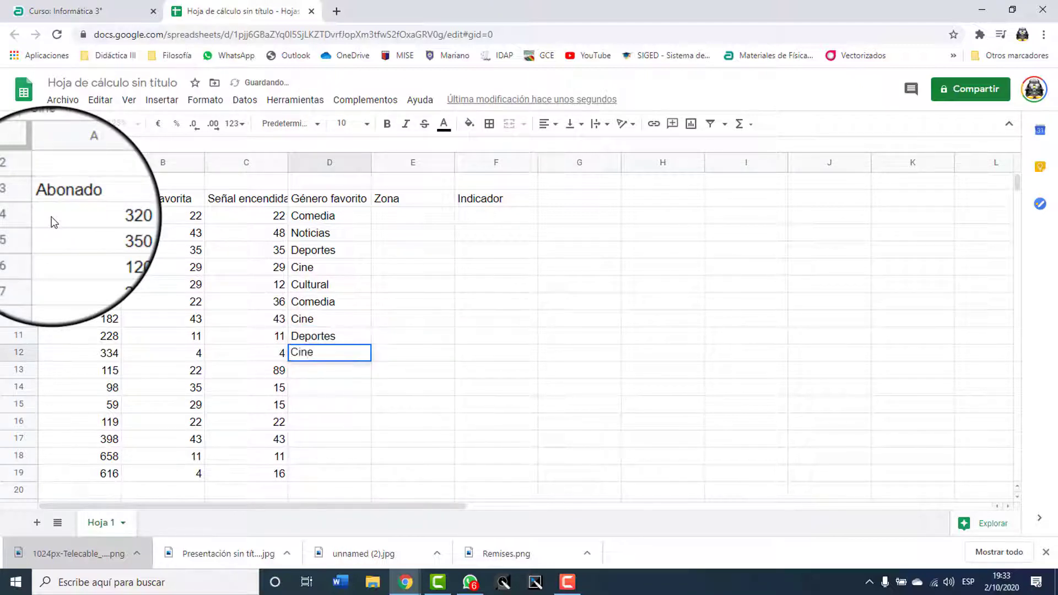
pyautogui.press('Return')
pyautogui.write('Deportes')
pyautogui.press('Return')
pyautogui.write('Cine')
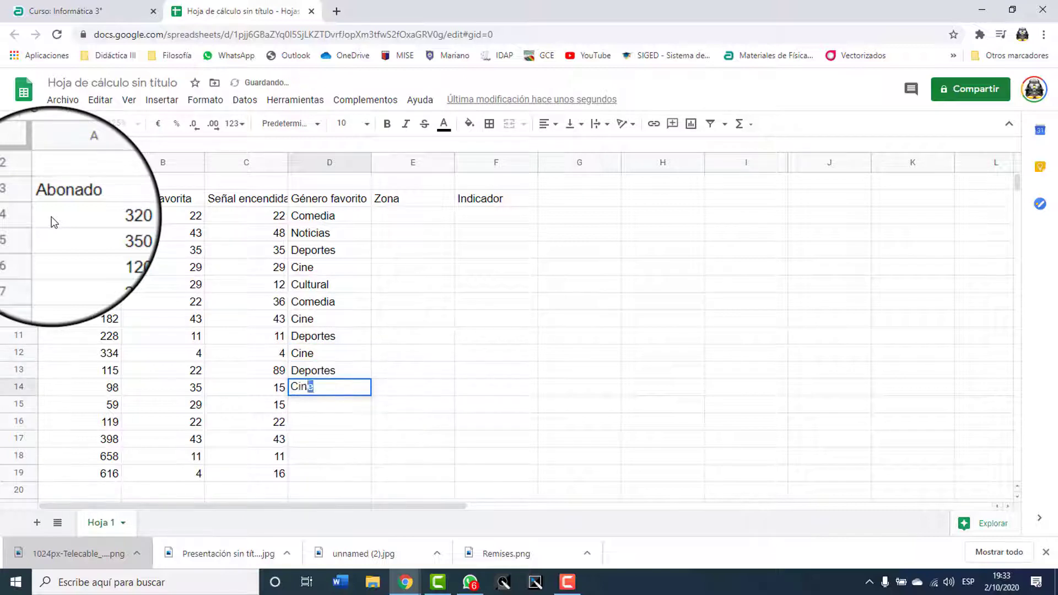
pyautogui.press('Return')
pyautogui.write('Deport')
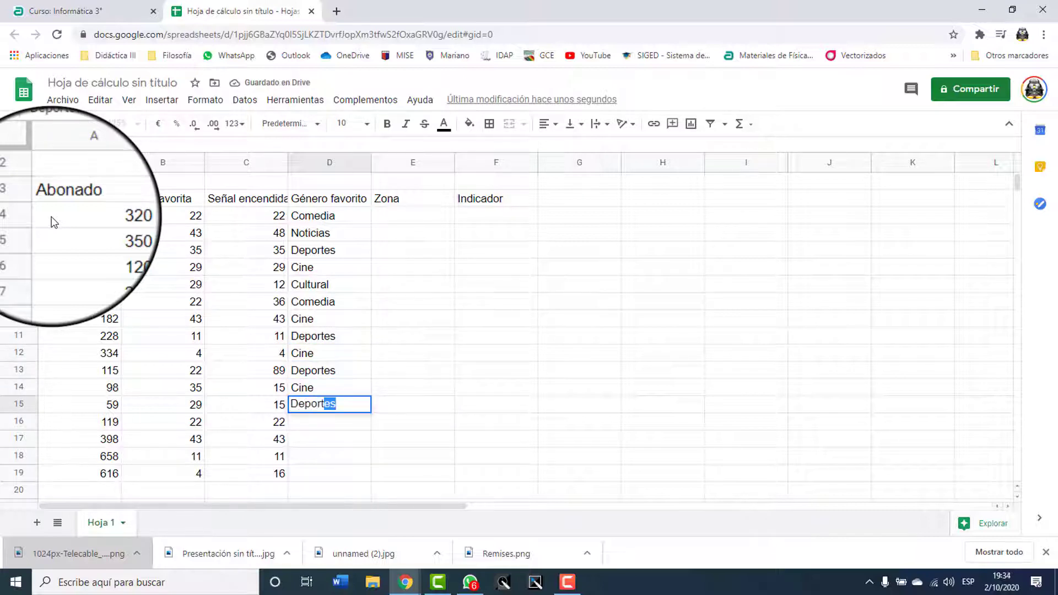
pyautogui.press('Return')
# Complete the Género favorito column with Noticias, Cultural, Noticias and Noticias in D16:D19
pyautogui.write('Noticias')
pyautogui.press('Return')
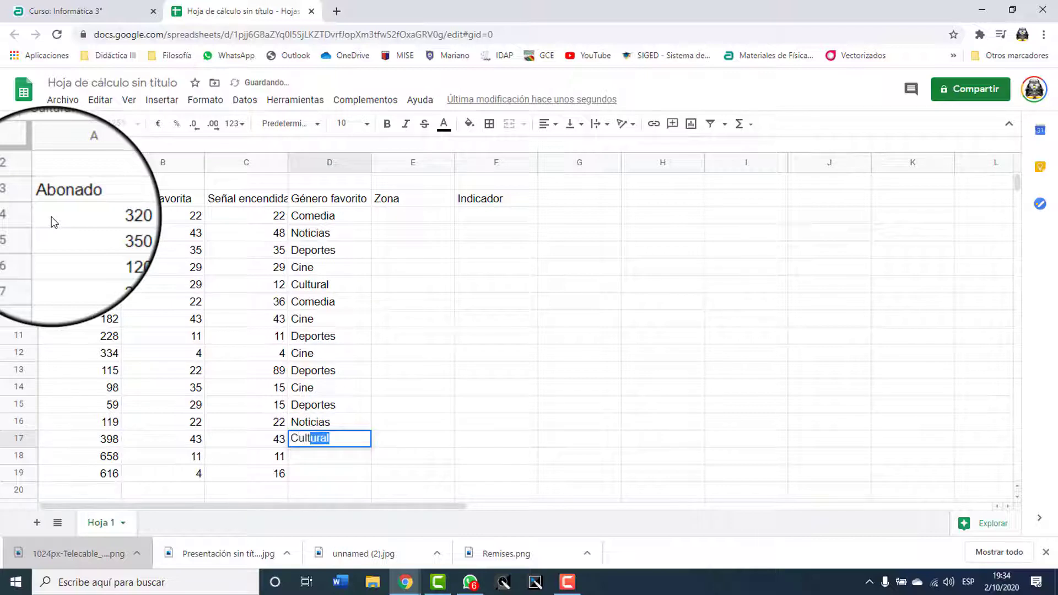
pyautogui.press('Return')
pyautogui.write('N')
pyautogui.press('Return')
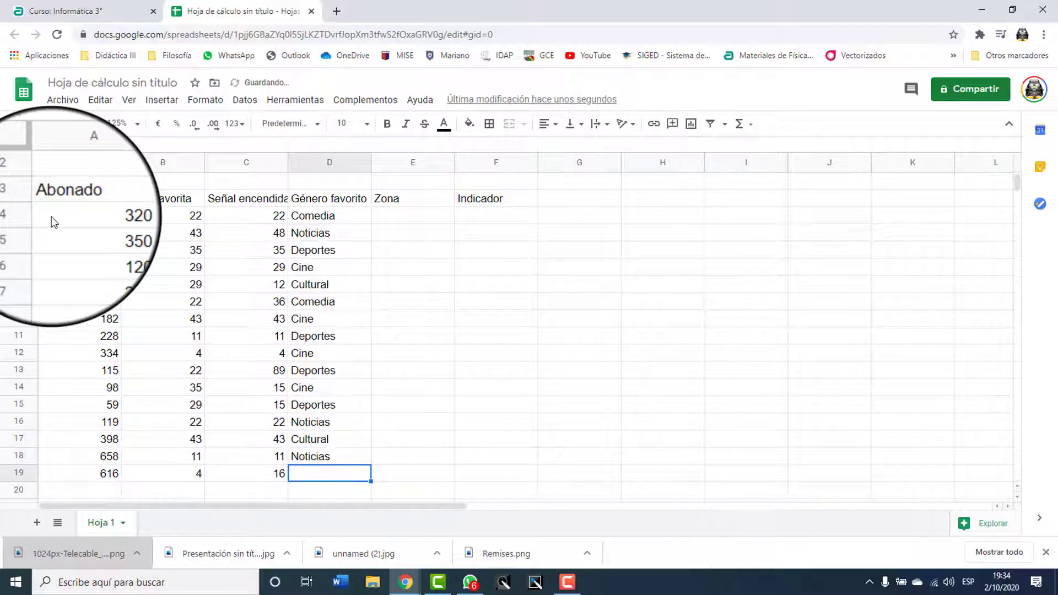
pyautogui.write('N')
pyautogui.press('Return')
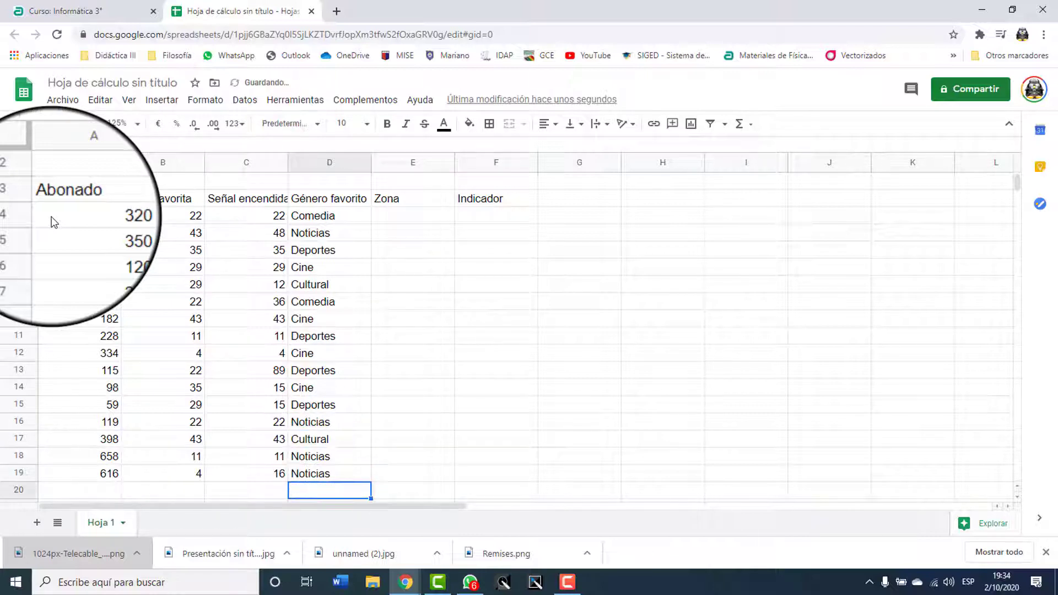
# Enter Carrasco, Cerro and Malvín in the Zona column, cells E4:E6
pyautogui.press('Up')
pyautogui.press('Up')
pyautogui.press('Up')
pyautogui.press('Up')
pyautogui.press('Up')
pyautogui.press('Up')
pyautogui.press('Up')
pyautogui.press('Up')
pyautogui.press('Up')
pyautogui.press('Up')
pyautogui.press('Up')
pyautogui.press('Up')
pyautogui.press('Up')
pyautogui.press('Up')
pyautogui.press('Up')
pyautogui.press('Up')
pyautogui.press('Up')
pyautogui.press('Right')
pyautogui.press('Down')
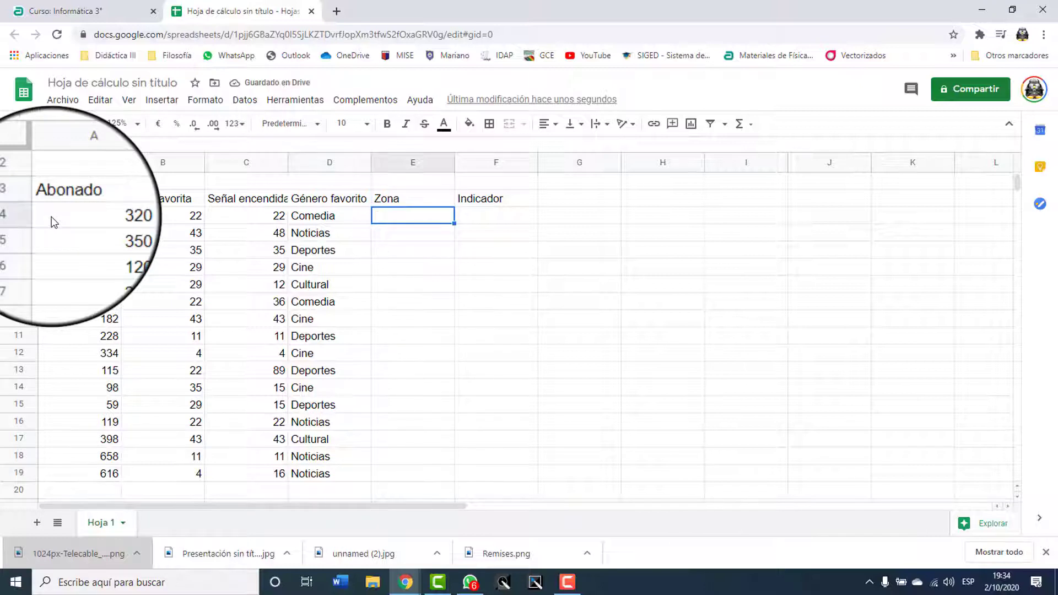
pyautogui.write('Carrasco')
pyautogui.press('Return')
pyautogui.write('Cerro')
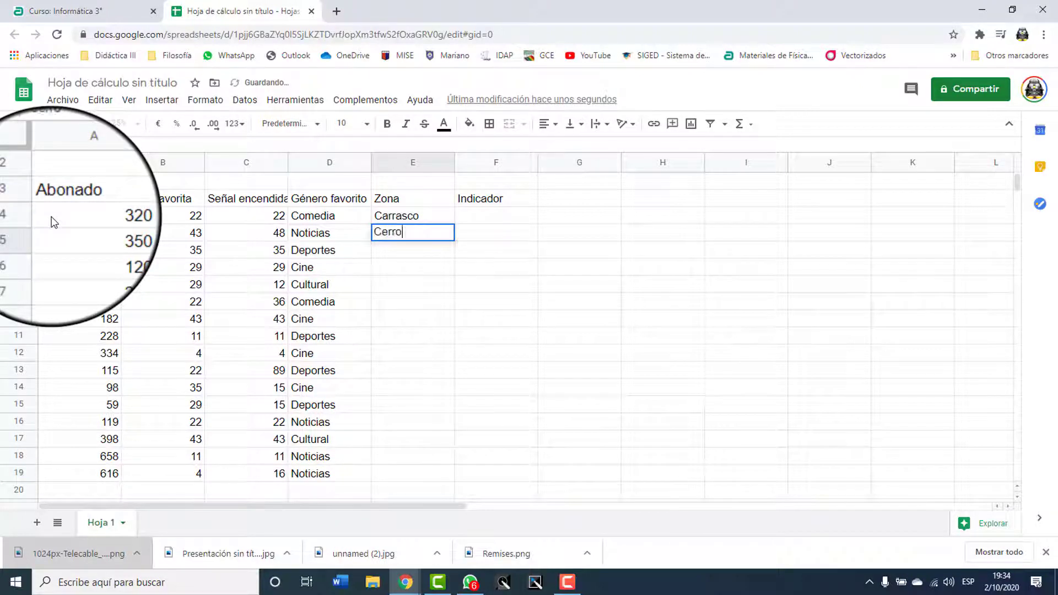
pyautogui.press('Return')
pyautogui.write('Malvín')
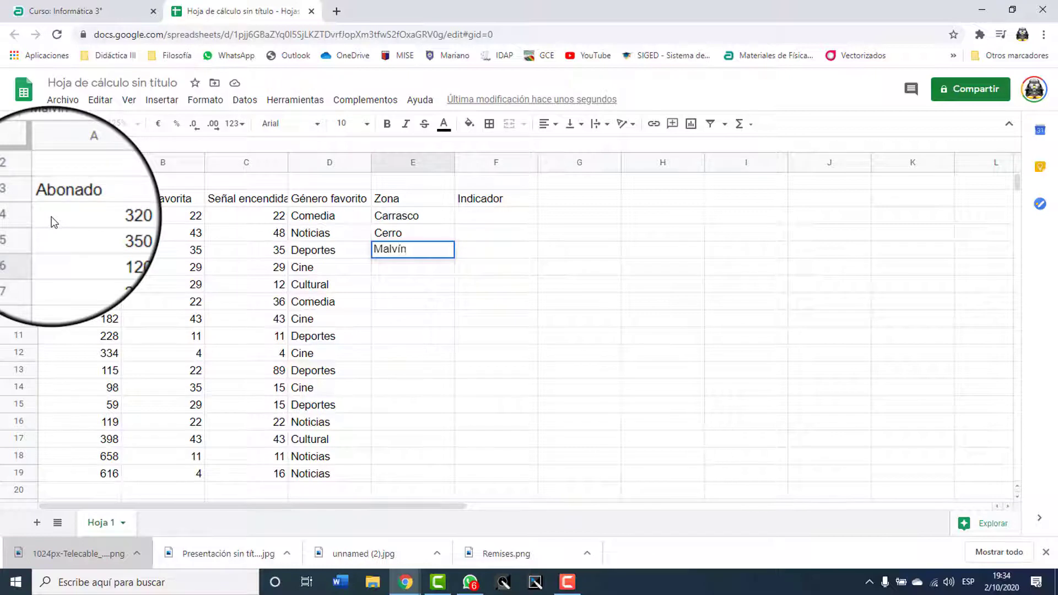
pyautogui.press('Return')
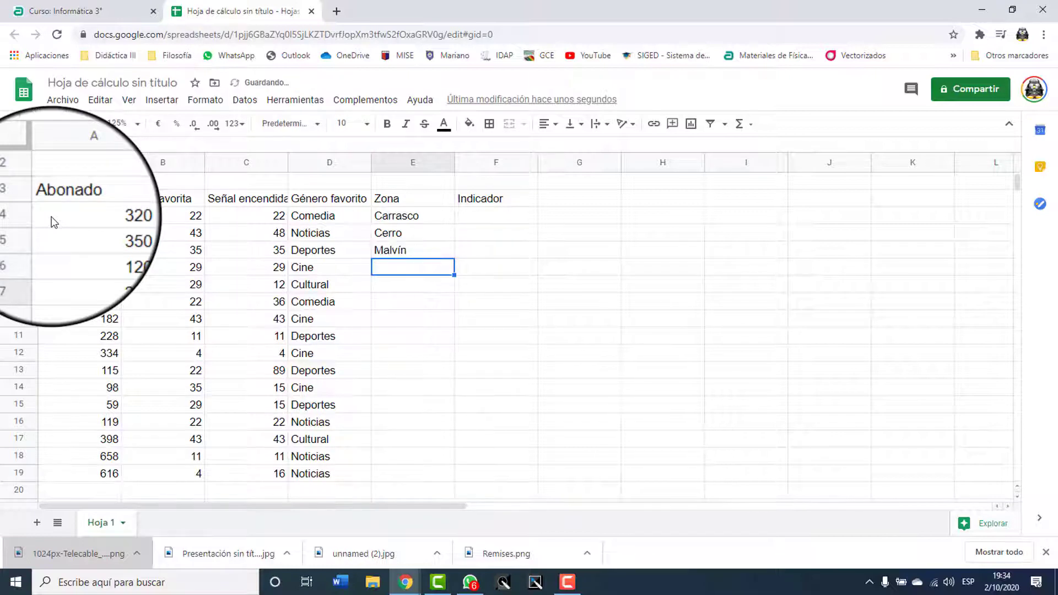
# Enter Pocitos, Centro, Cerro and Malvín in cells E7:E10 of the Zona column
pyautogui.press('Return')
pyautogui.write('Centro')
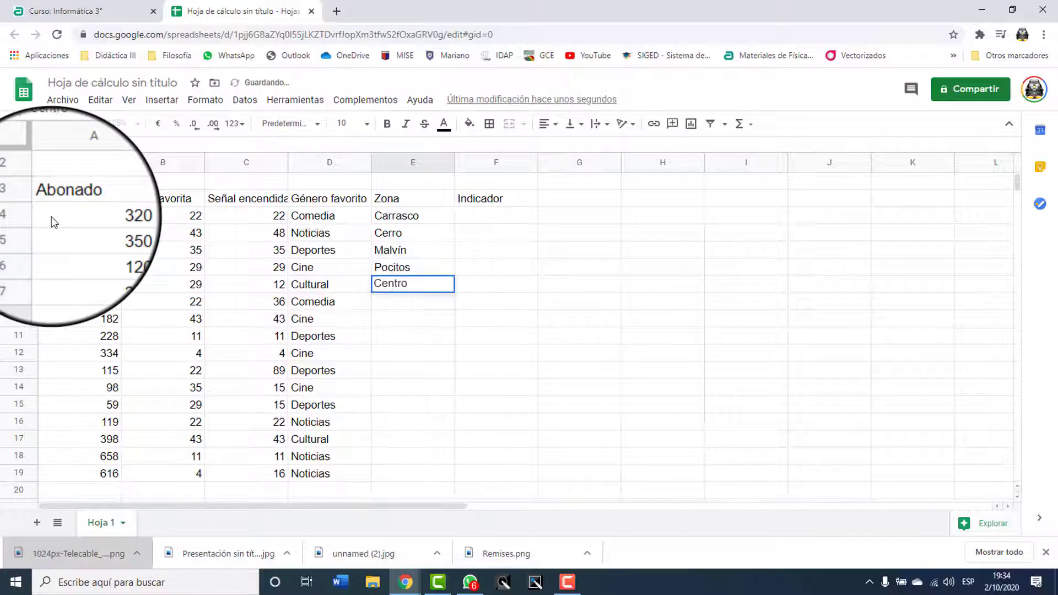
pyautogui.press('Return')
pyautogui.write('Cerr')
pyautogui.press('Return')
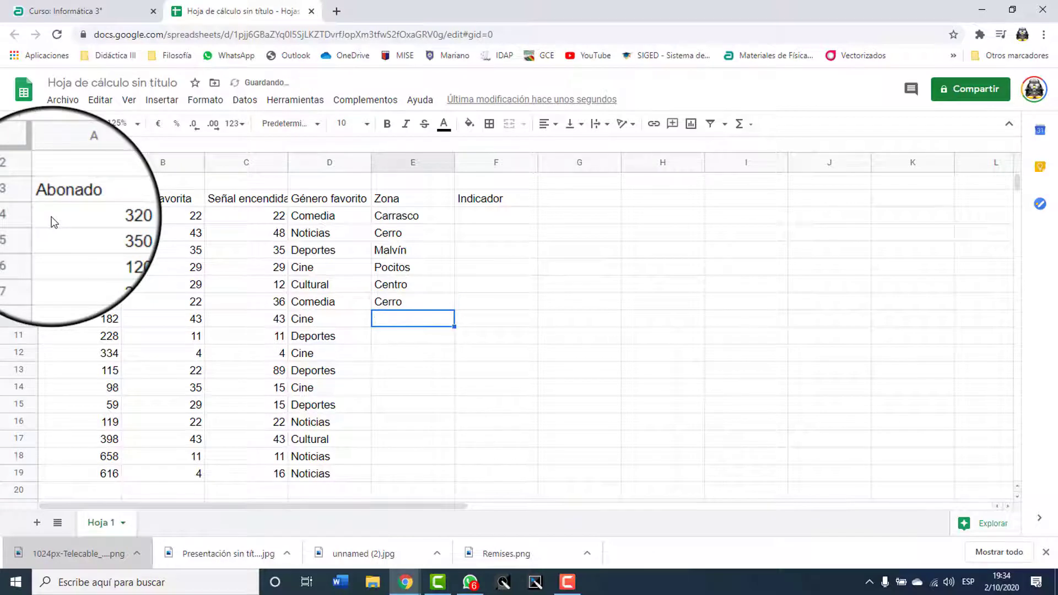
pyautogui.write('Ma')
pyautogui.press('Return')
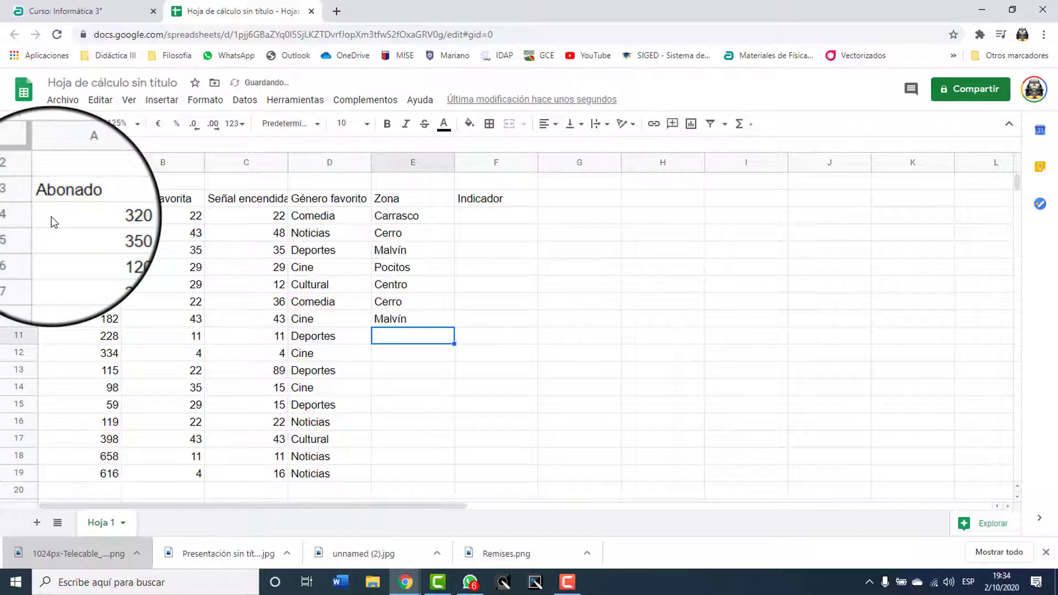
# Enter Malvín, Cerro and Paso Molino in cells E11:E13 of the Zona column
pyautogui.write('M')
pyautogui.press('Return')
pyautogui.write('Cerro')
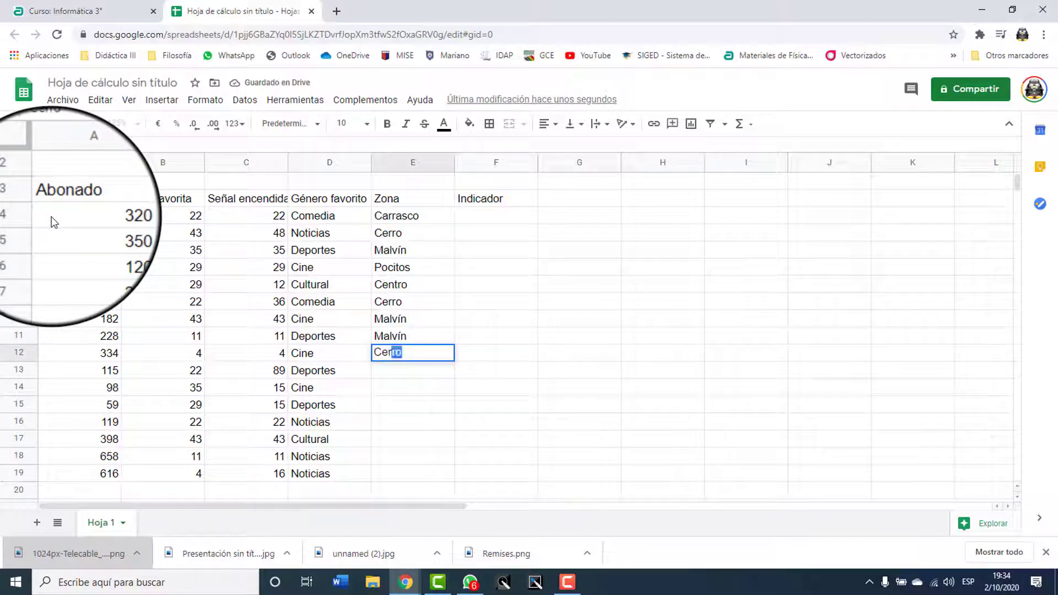
pyautogui.press('Return')
pyautogui.write('Paso Molino')
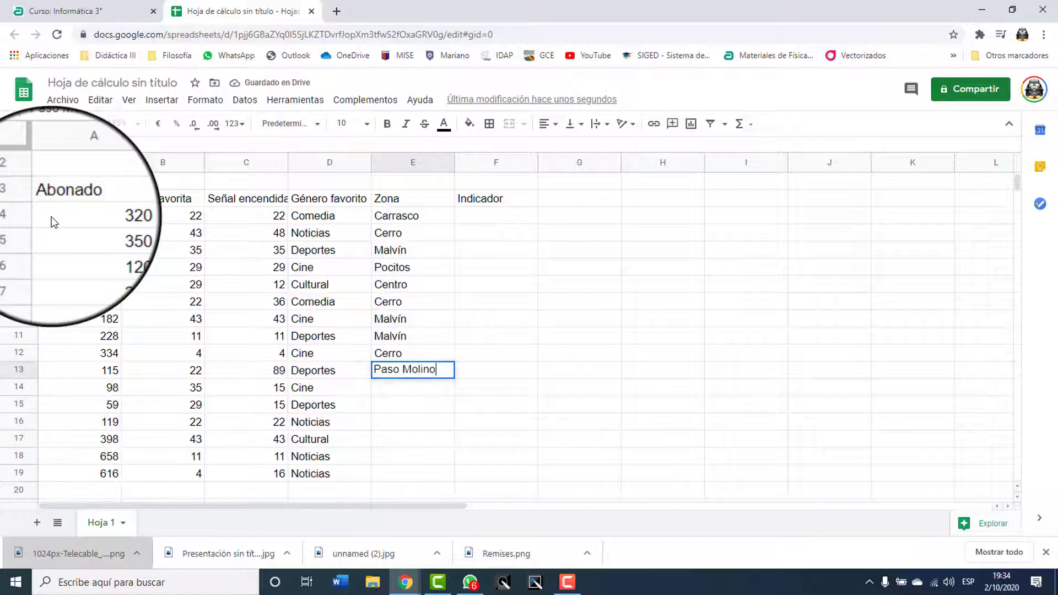
pyautogui.press('Return')
# Enter Paso Molino, Pocitos and Malvín in cells E14:E16 of the Zona column
pyautogui.write('P')
pyautogui.press('Return')
pyautogui.write('Po')
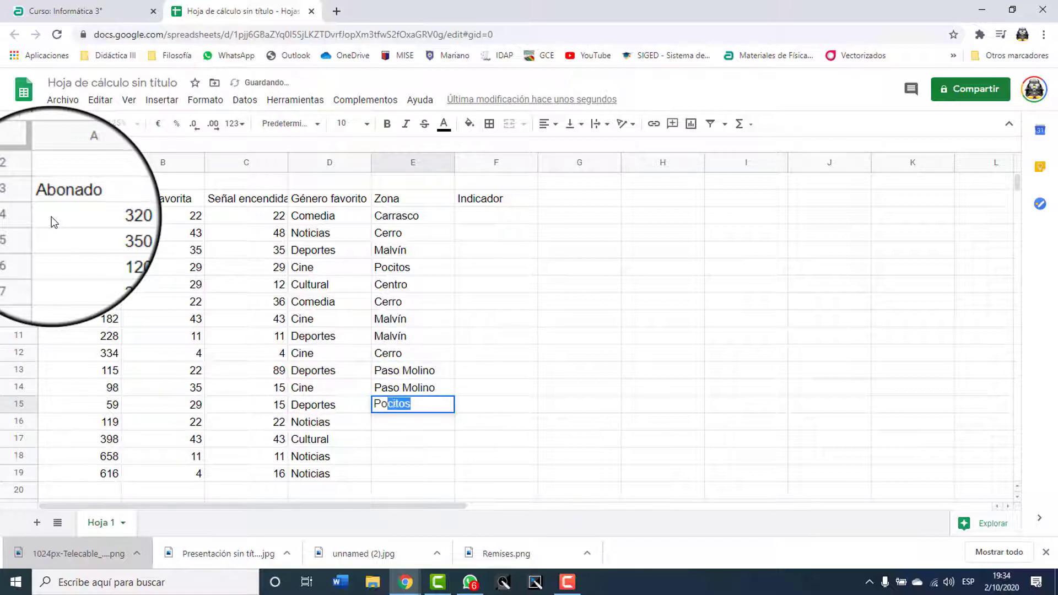
pyautogui.press('Return')
pyautogui.write('Mal')
pyautogui.press('Return')
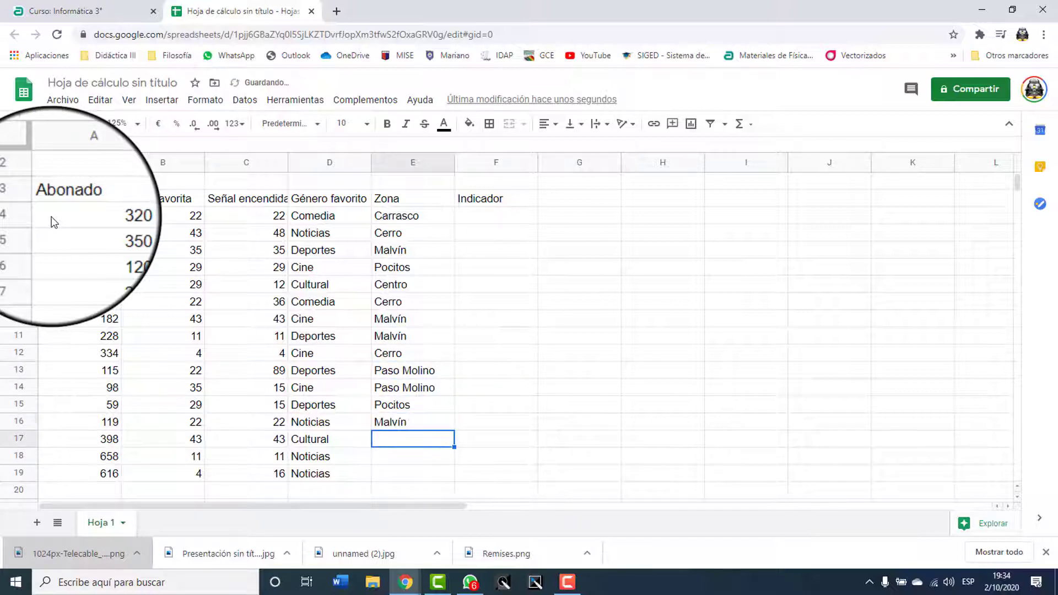
# Complete the Zona column with Carrasco, Unión and Cordón in E17:E19
pyautogui.write('Carras')
pyautogui.press('Return')
pyautogui.write('Uni')
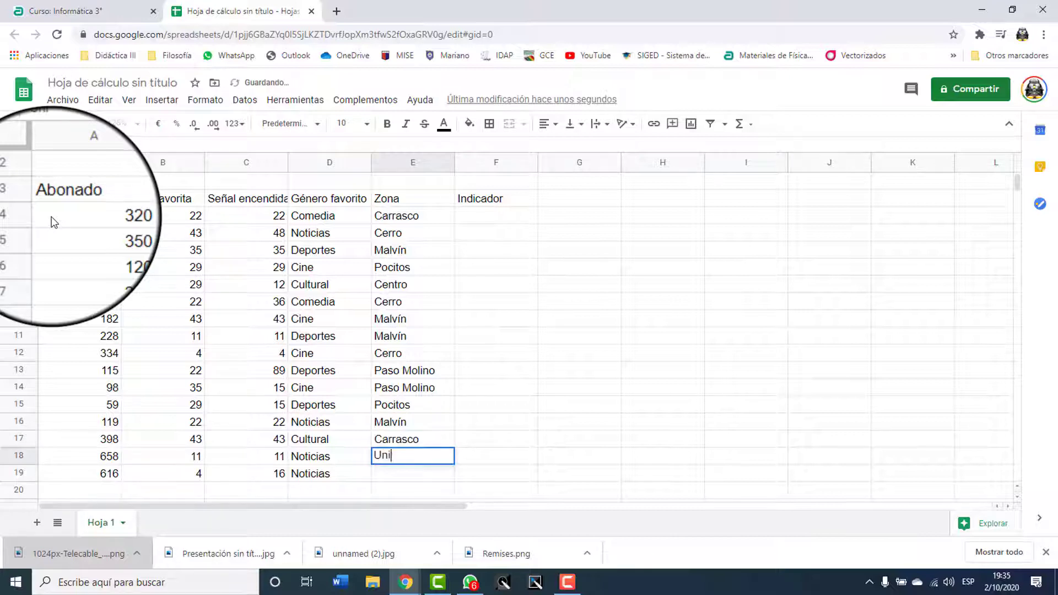
pyautogui.write('ón')
pyautogui.press('Return')
pyautogui.write('C')
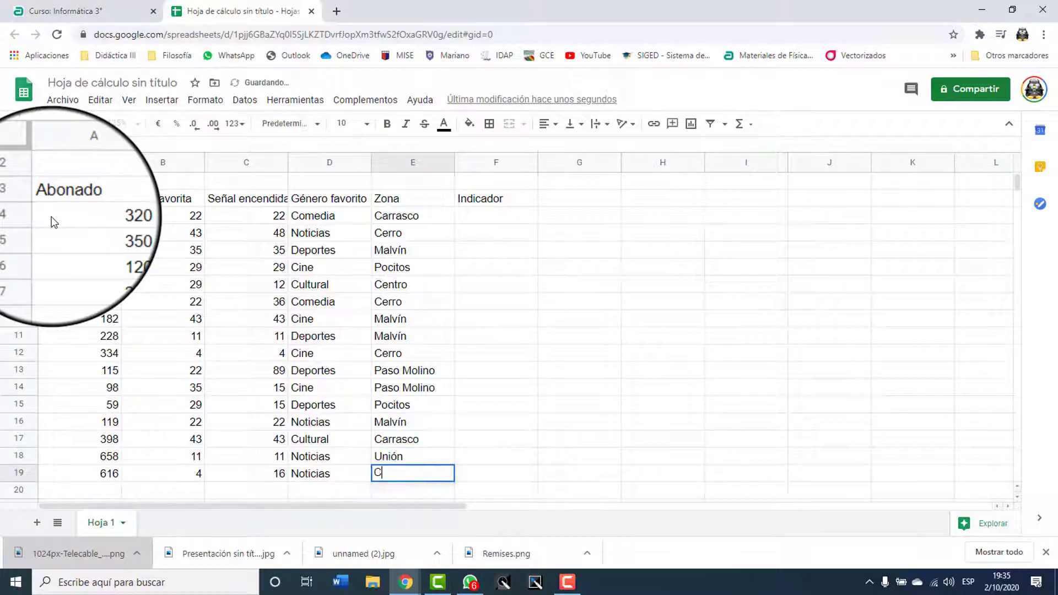
pyautogui.write('ordón')
pyautogui.press('Up')
# Enter 1 in each of the first three Indicador cells, F4:F6
pyautogui.press('Up')
pyautogui.press('Up')
pyautogui.press('Up')
pyautogui.press('Up')
pyautogui.press('Up')
pyautogui.press('Up')
pyautogui.press('Up')
pyautogui.press('Up')
pyautogui.press('Up')
pyautogui.press('Up')
pyautogui.press('Up')
pyautogui.press('Up')
pyautogui.press('Up')
pyautogui.press('Up')
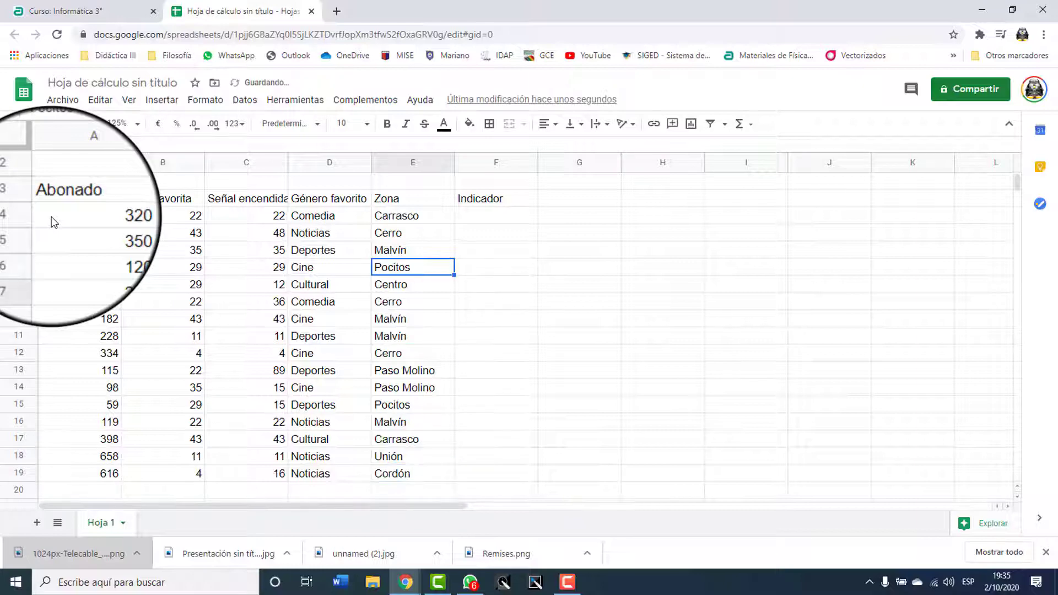
pyautogui.press('Right')
pyautogui.write('1')
pyautogui.press('Return')
pyautogui.write('1')
pyautogui.press('Return')
pyautogui.write('1')
pyautogui.press('Return')
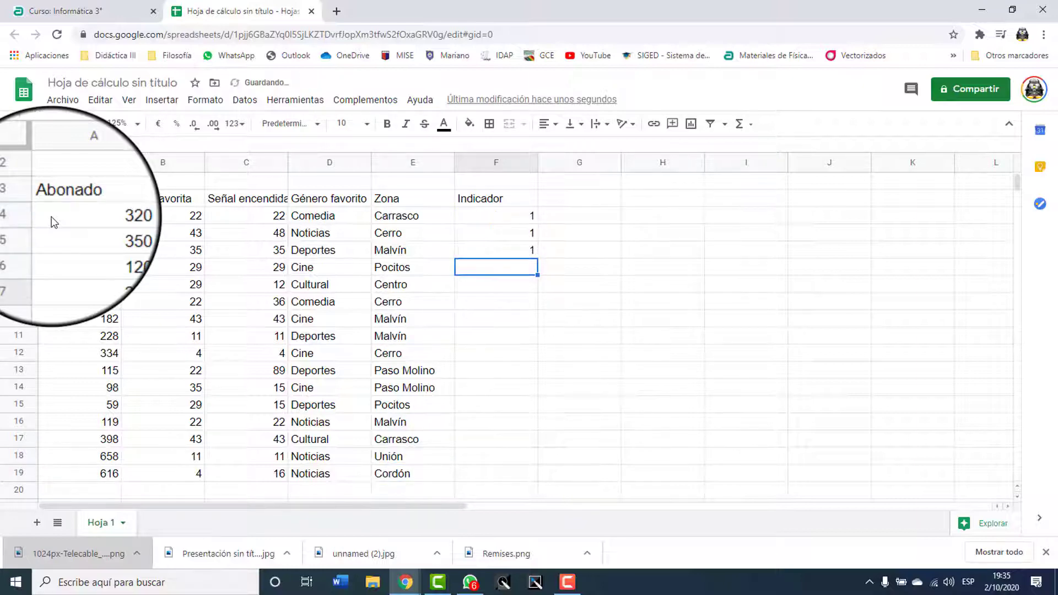
# Fill the value 1 from the first three Indicador cells down to F19
pyautogui.press('Up')
pyautogui.press('Up')
pyautogui.press('Up')
pyautogui.hotkey('shift', 'Down')
pyautogui.hotkey('shift', 'Down')
pyautogui.moveTo(537, 258); pyautogui.dragTo(526, 479)
# Wrap the text of the header cells A3:F3
pyautogui.moveTo(61, 200); pyautogui.dragTo(482, 200)
pyautogui.click(219, 104)
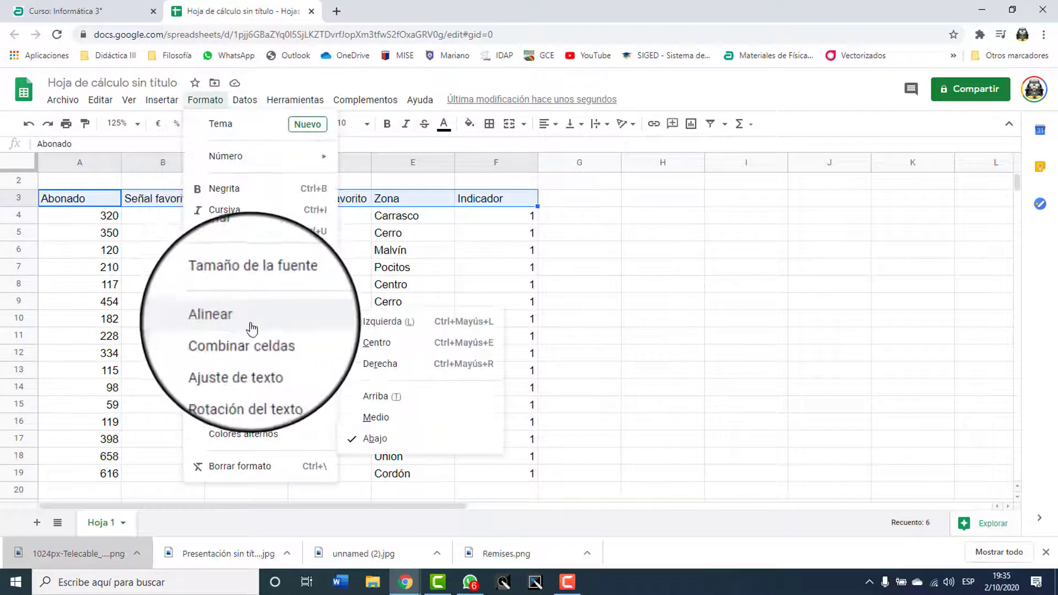
pyautogui.moveTo(237, 359)
pyautogui.click(367, 382)
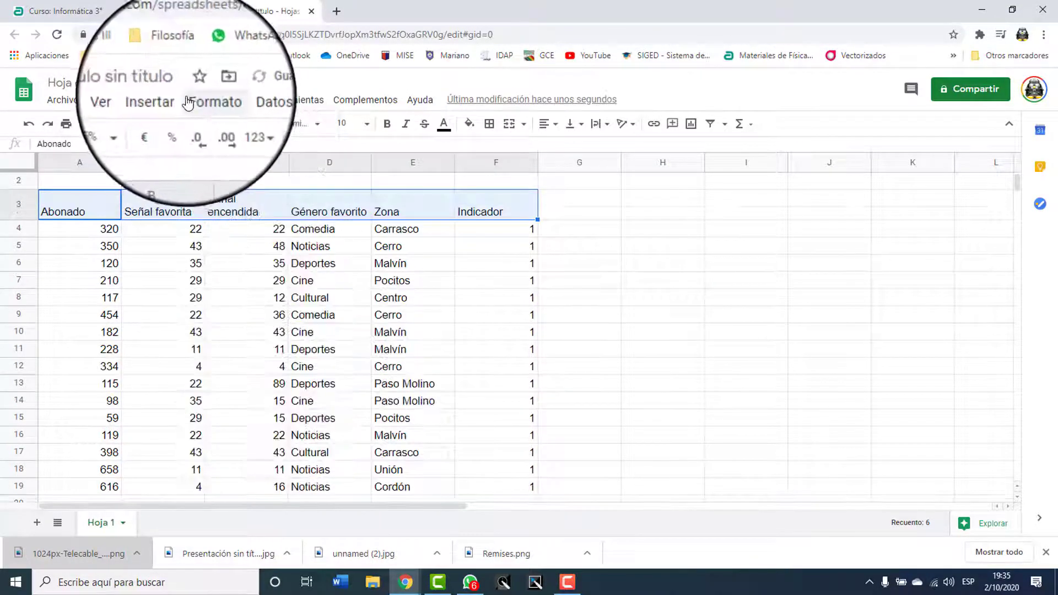
# Center the headers in A3:F3 horizontally and align them vertically to the middle
pyautogui.click(205, 100)
pyautogui.moveTo(244, 327)
pyautogui.click(396, 339)
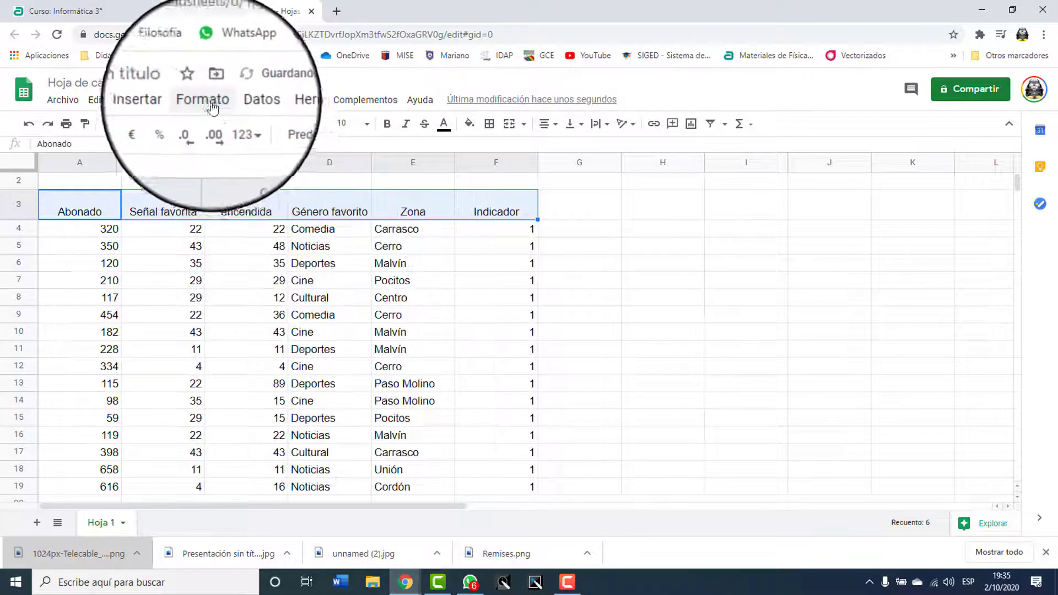
pyautogui.click(205, 100)
pyautogui.click(372, 408)
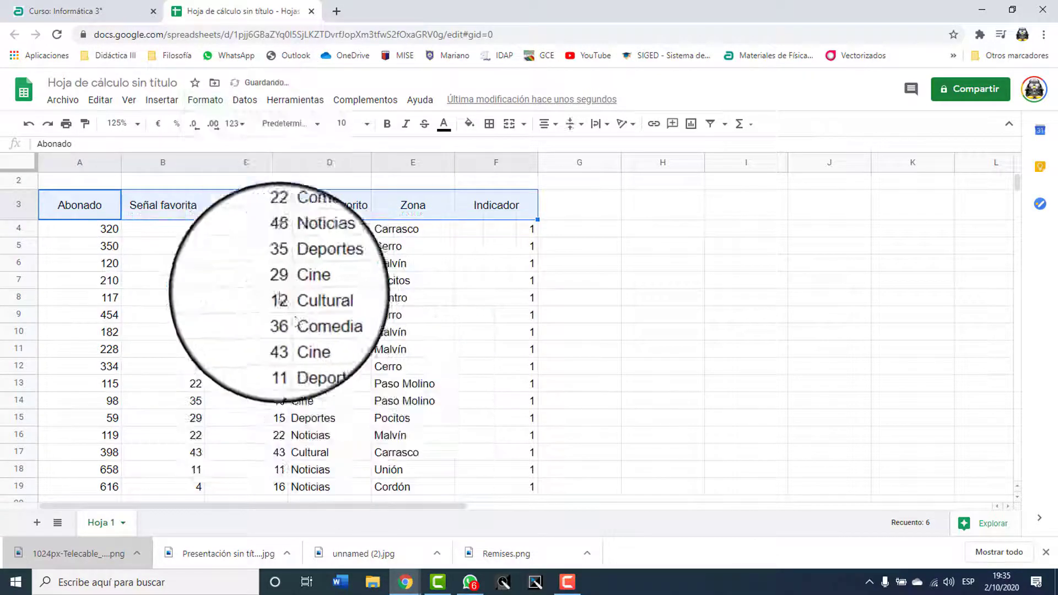
# Give the header cells A3:F3 a blue fill and white, bold text in a larger font size
pyautogui.click(469, 123)
pyautogui.click(576, 187)
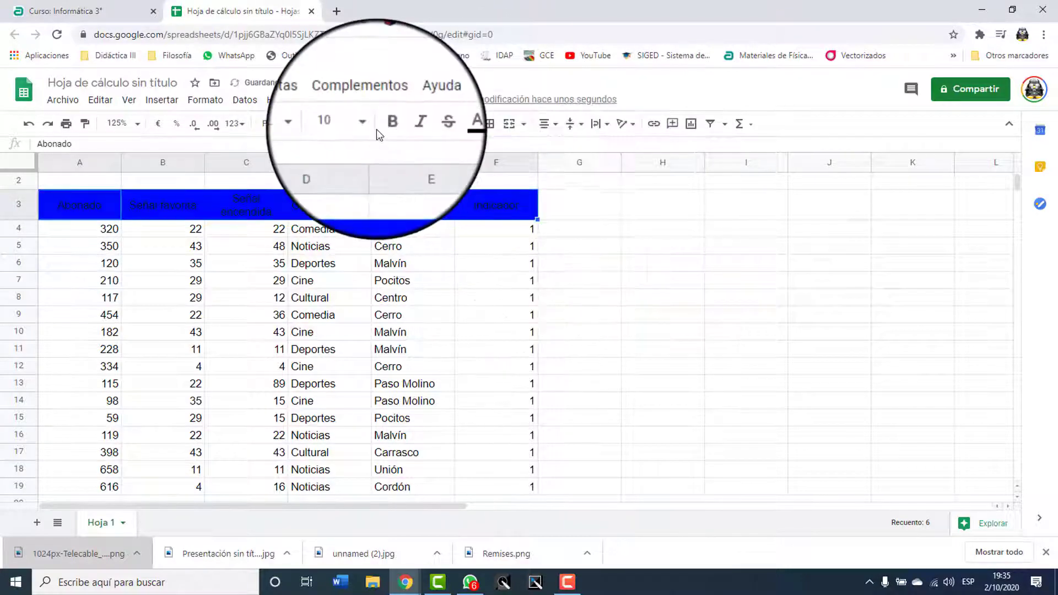
pyautogui.click(444, 123)
pyautogui.click(578, 170)
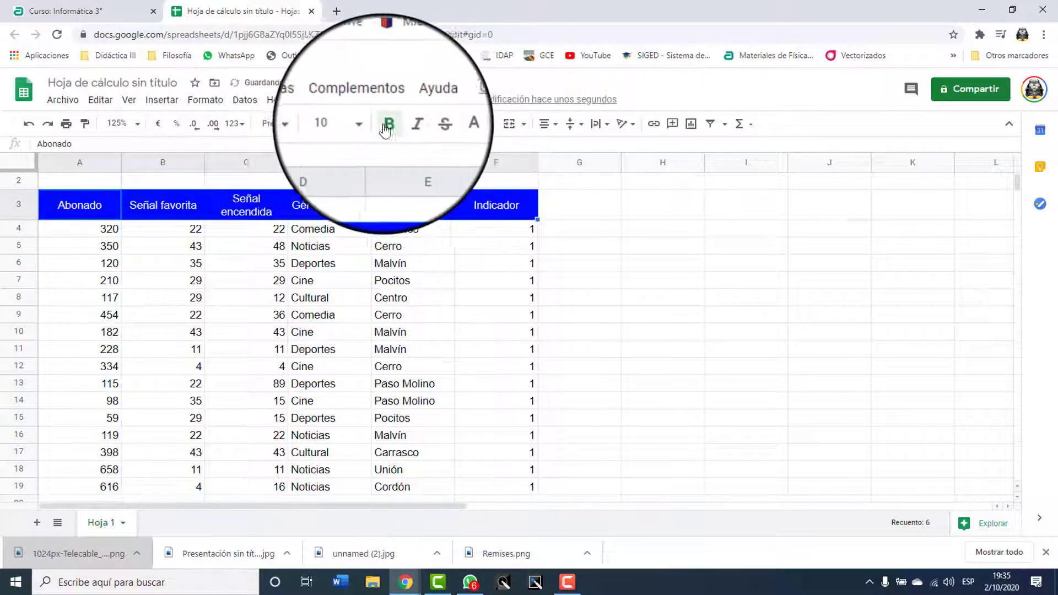
pyautogui.click(344, 123)
pyautogui.click(348, 270)
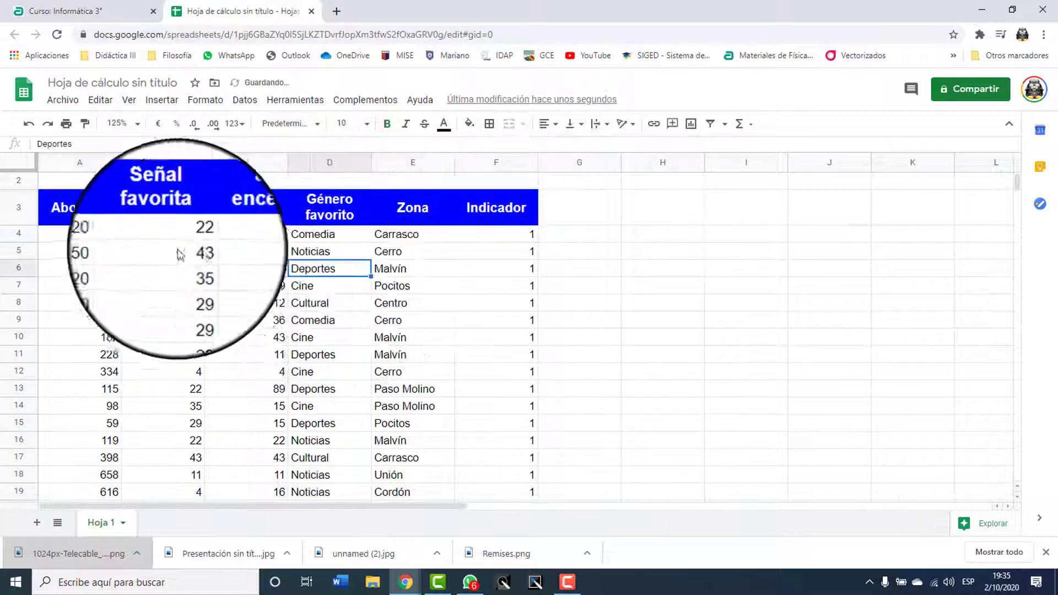
# Center the contents of columns A to F horizontally
pyautogui.moveTo(95, 163); pyautogui.dragTo(464, 160)
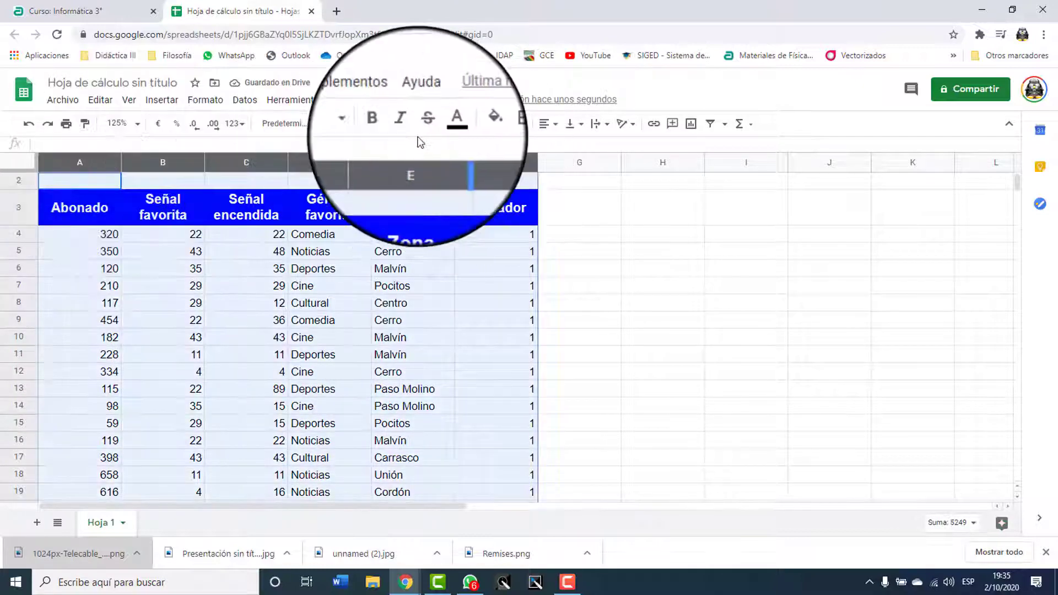
pyautogui.click(555, 124)
pyautogui.click(562, 145)
# Left-align the Género favorito column D and center its header cell D3 again
pyautogui.click(330, 162)
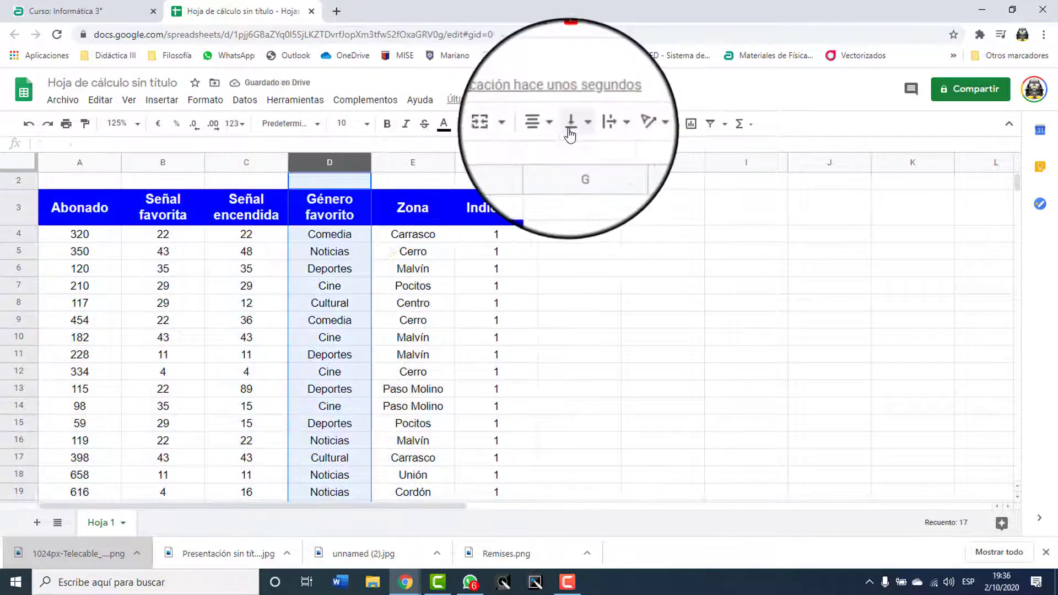
pyautogui.click(555, 124)
pyautogui.click(545, 146)
pyautogui.click(356, 206)
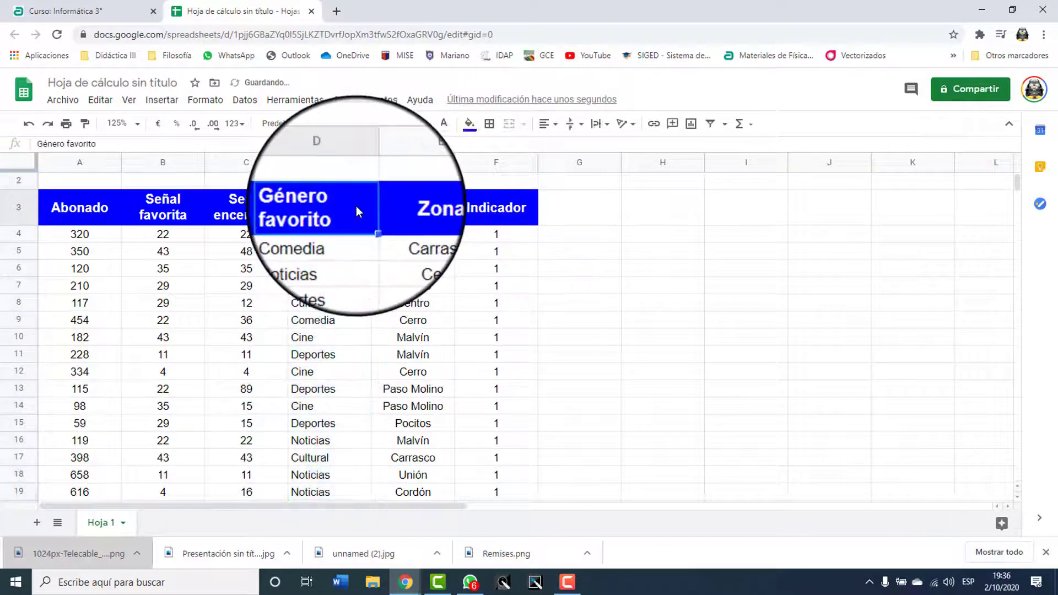
pyautogui.click(556, 125)
# Left-align the Zona entries in cells E4:E19
pyautogui.moveTo(412, 235); pyautogui.dragTo(409, 342)
pyautogui.click(556, 126)
pyautogui.click(543, 144)
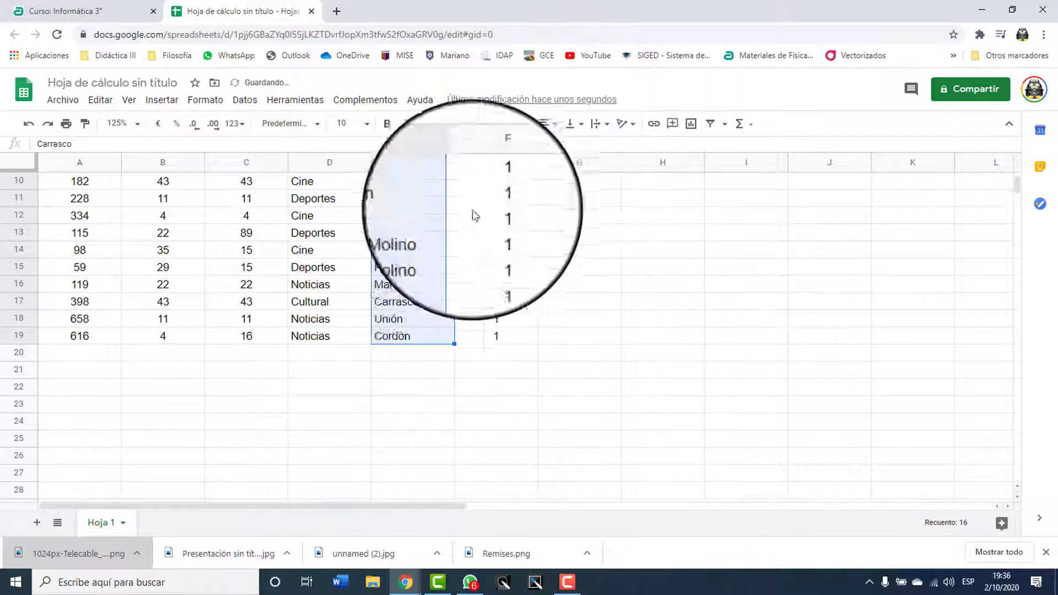
pyautogui.click(443, 246)
# Enter the labels N° de abonado, Zona, Señal favorita and Género favorito in cells A21 to A24
pyautogui.scroll(3, 430, 232)
pyautogui.scroll(-2, 425, 229)
pyautogui.click(77, 420)
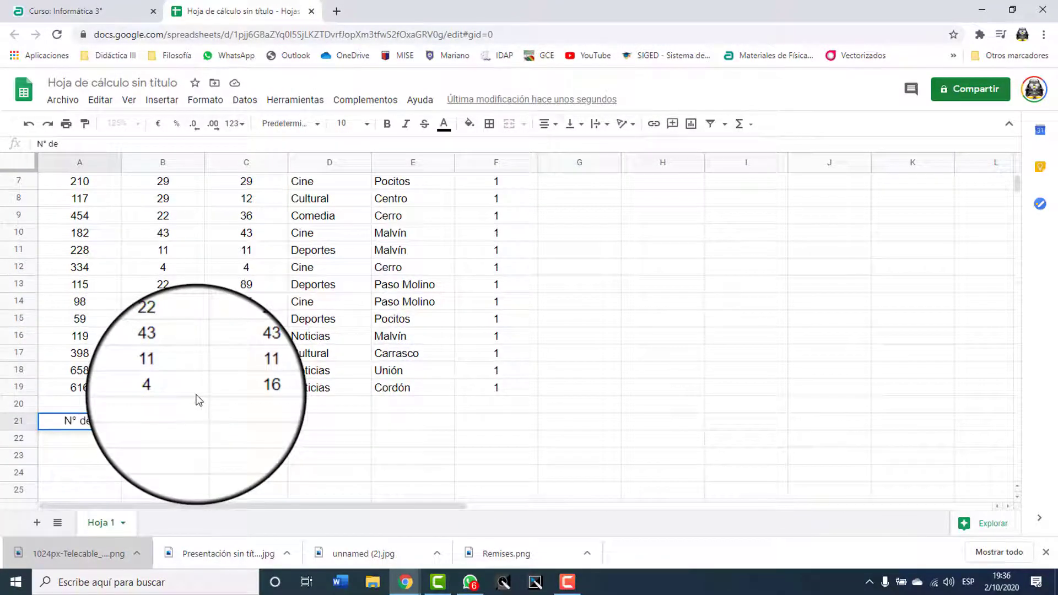
pyautogui.write('N° de abonado')
pyautogui.press('Return')
pyautogui.write('Zona')
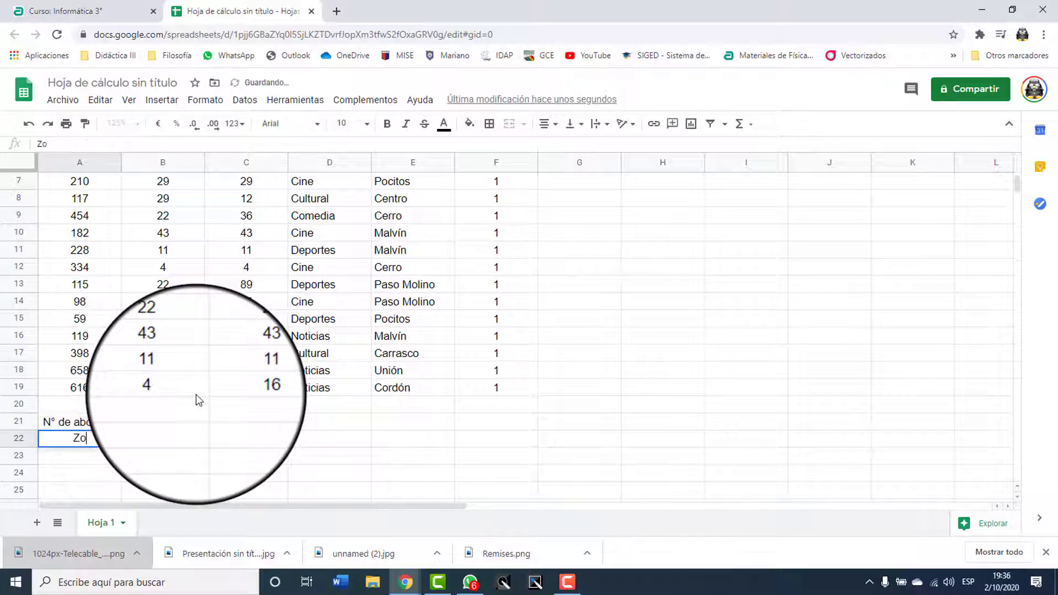
pyautogui.press('Return')
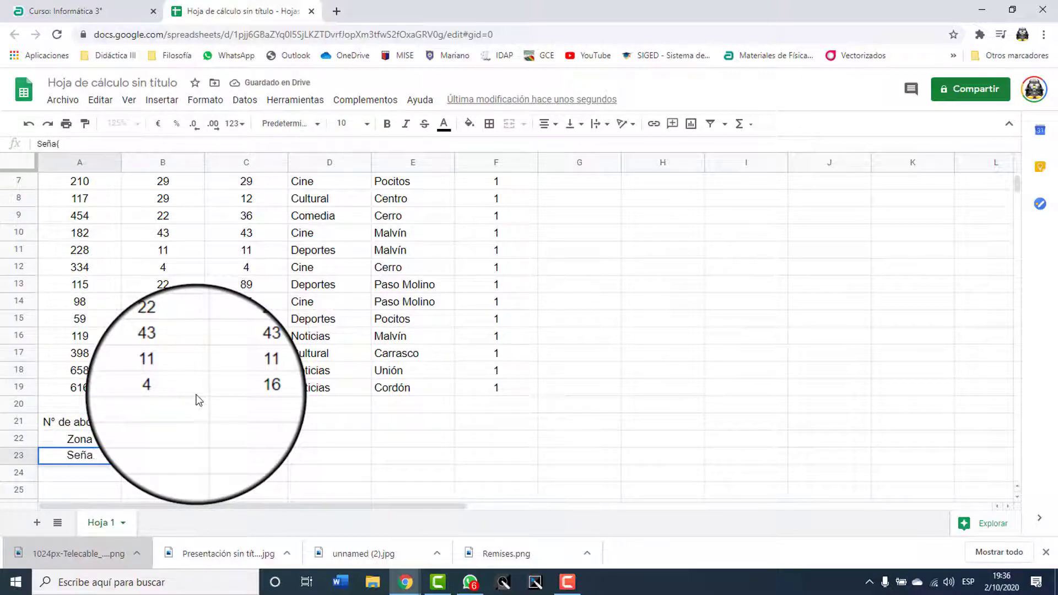
pyautogui.write('Señal favorita')
pyautogui.press('Return')
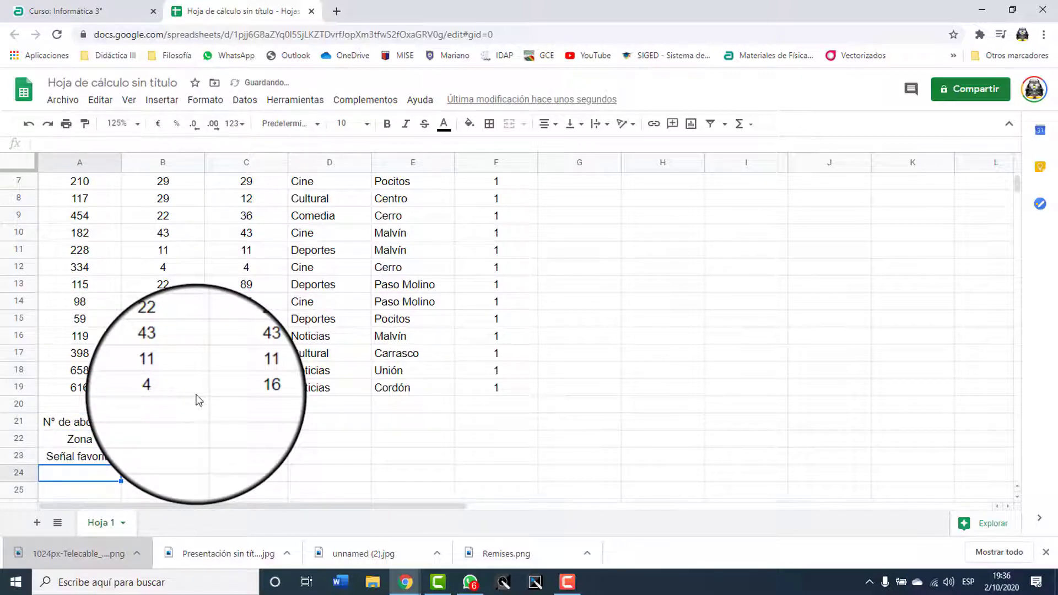
pyautogui.write('Género fav')
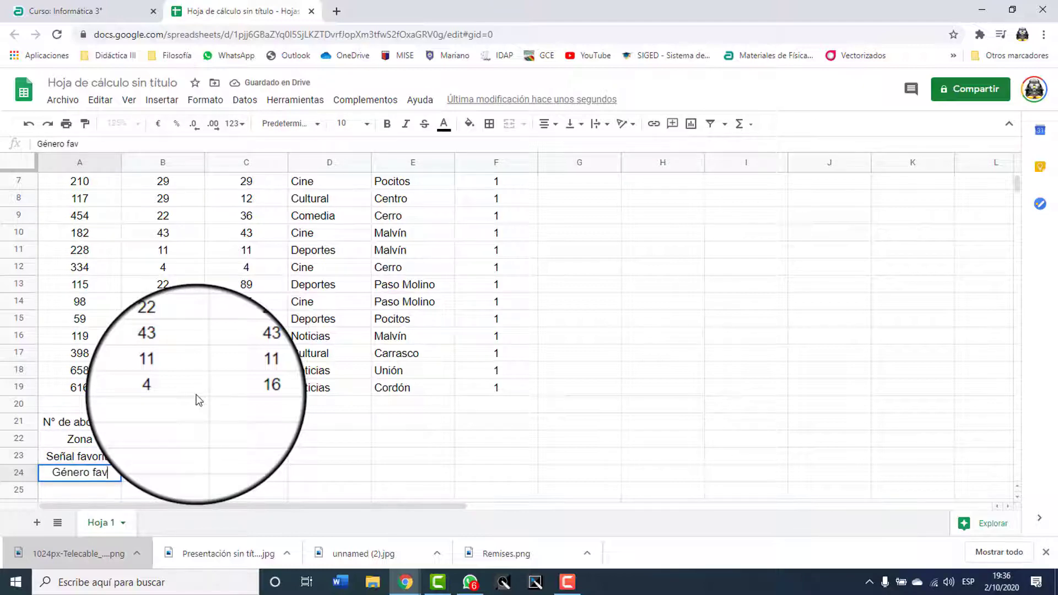
pyautogui.write('orito')
pyautogui.press('Return')
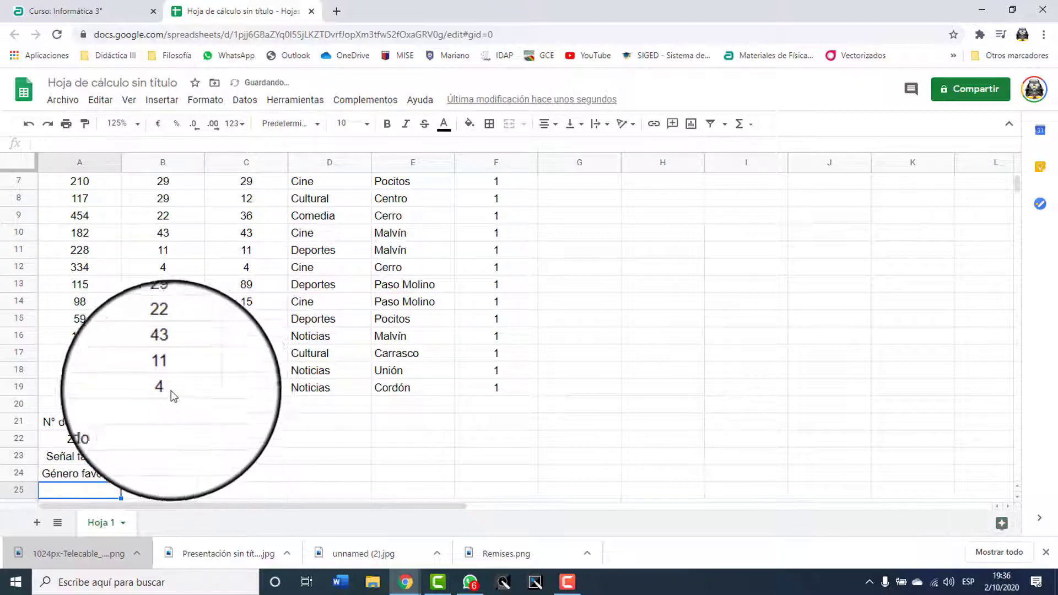
# Left-align the labels in cells A21:A24
pyautogui.click(77, 421)
pyautogui.moveTo(78, 438); pyautogui.dragTo(73, 470)
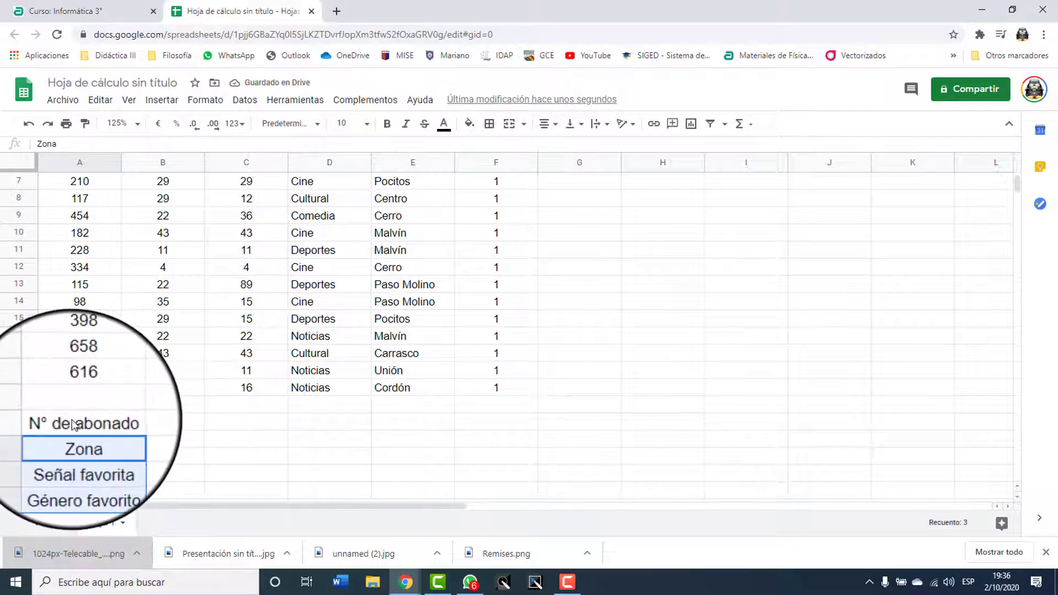
pyautogui.moveTo(77, 422); pyautogui.dragTo(74, 471)
pyautogui.click(543, 123)
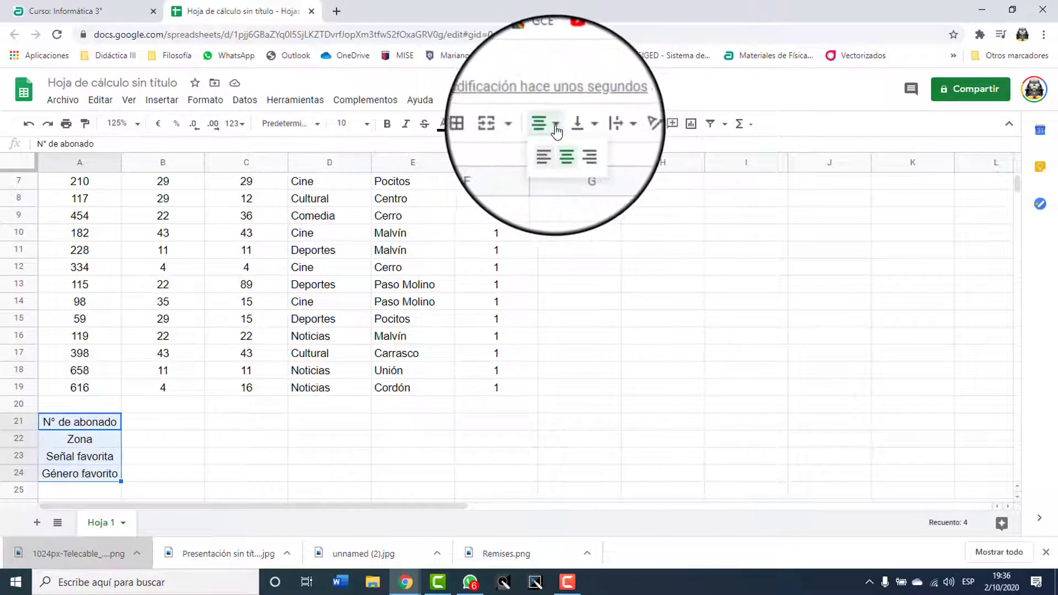
pyautogui.click(529, 143)
# Fill cell B21 with dark green and cells B22:B24 with orange
pyautogui.click(179, 424)
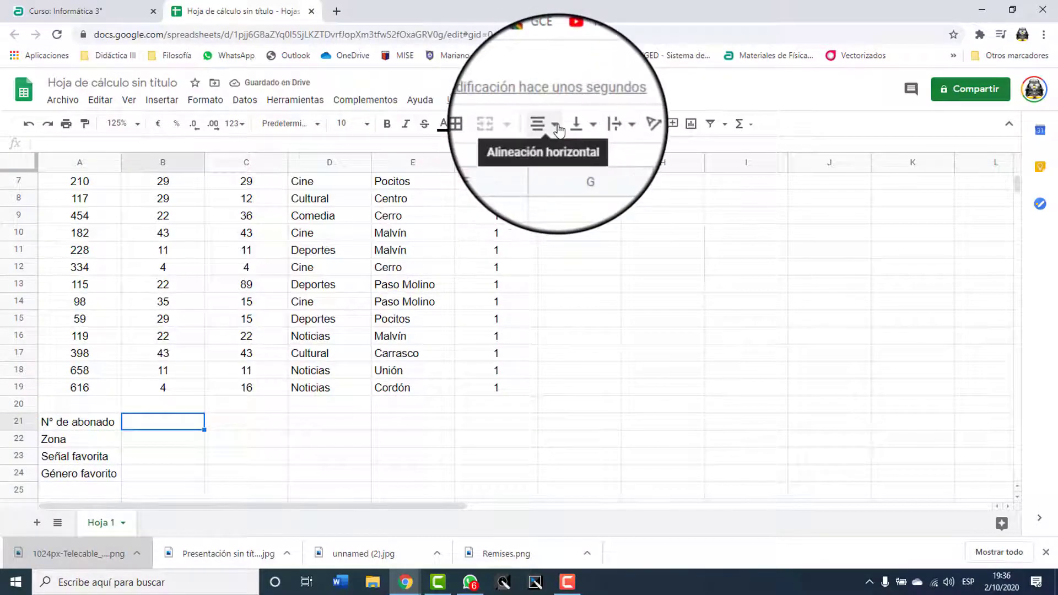
pyautogui.click(469, 124)
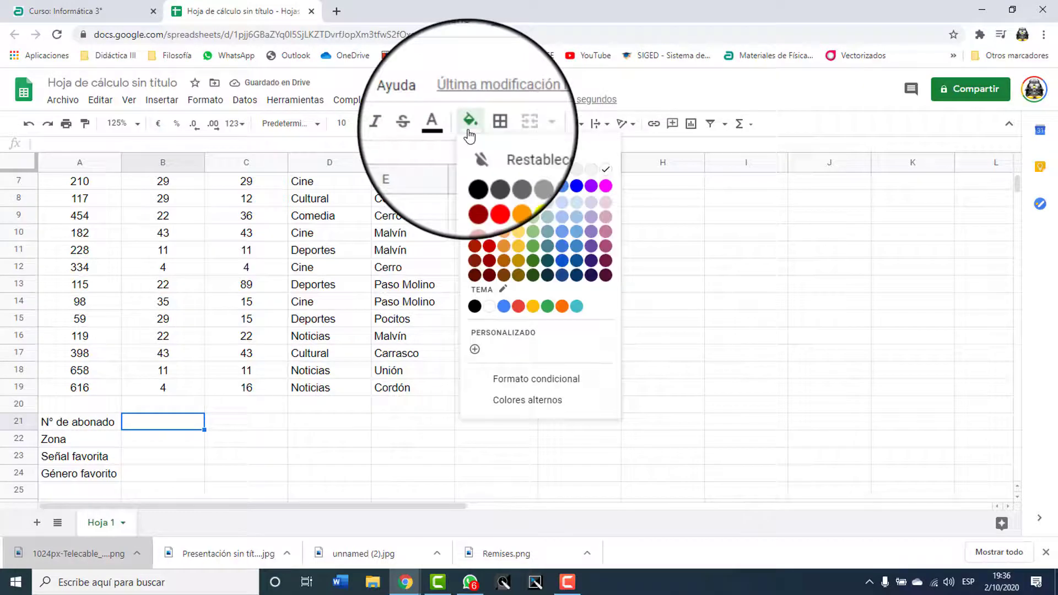
pyautogui.click(545, 251)
pyautogui.moveTo(165, 440); pyautogui.dragTo(173, 473)
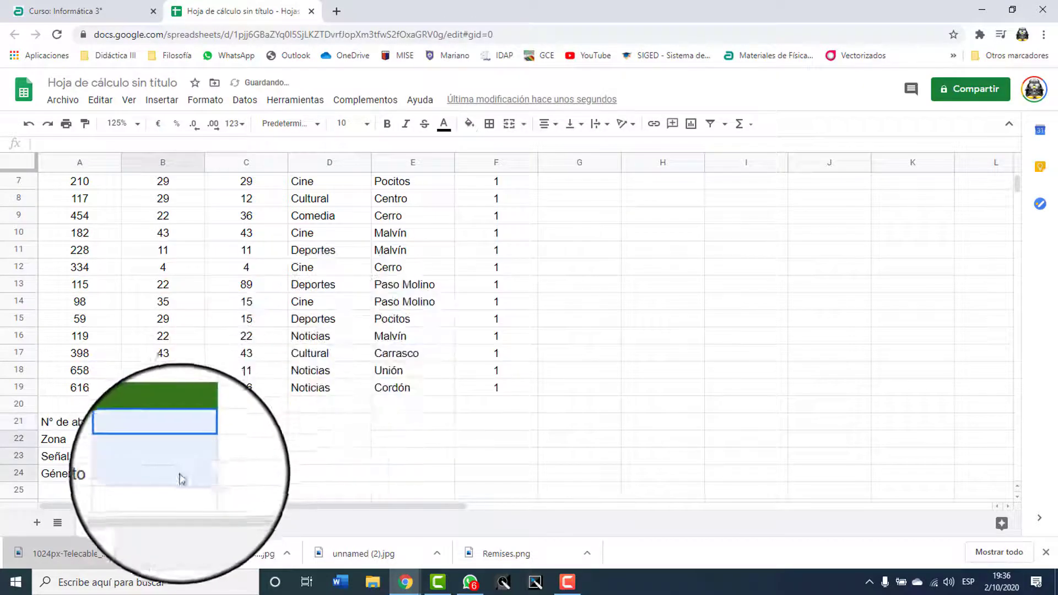
pyautogui.click(469, 124)
pyautogui.click(518, 248)
pyautogui.click(159, 422)
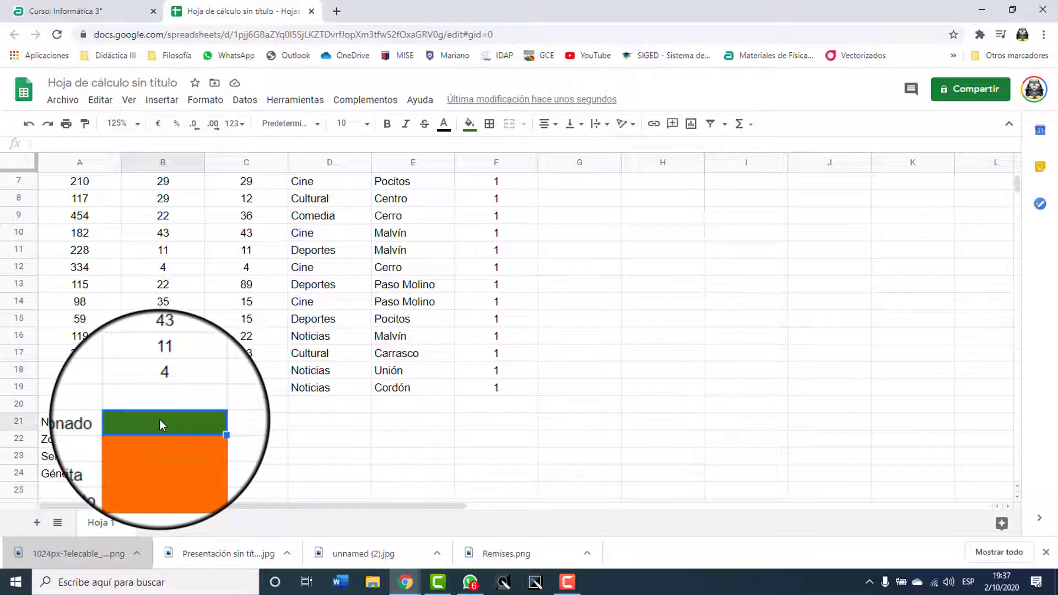
# Merge cells A1:F1 above the table
pyautogui.scroll(3, 110, 287)
pyautogui.click(50, 183)
pyautogui.moveTo(119, 183); pyautogui.dragTo(502, 181)
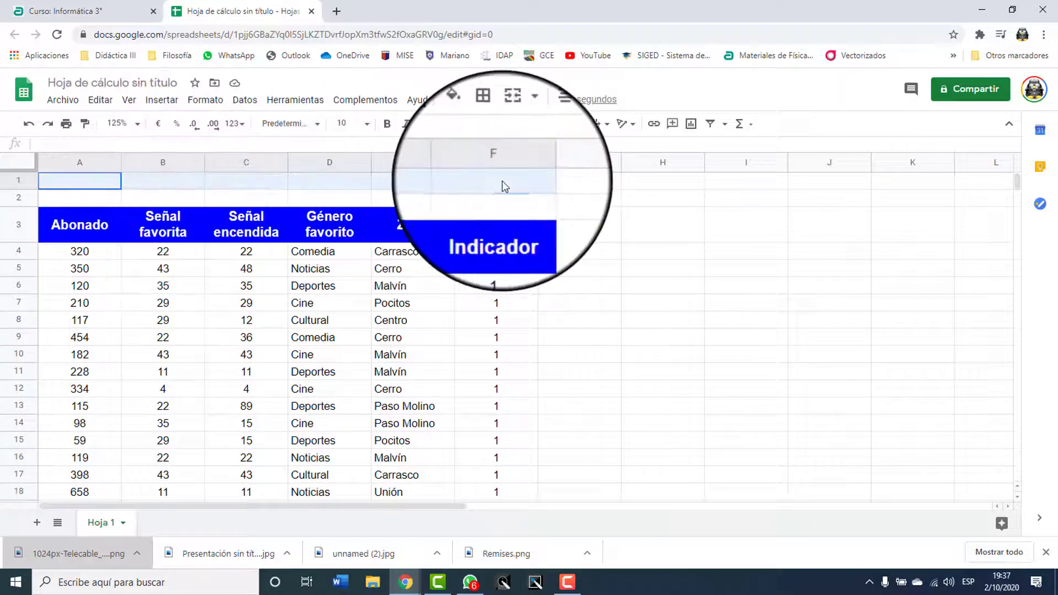
pyautogui.click(509, 123)
# Insert the Telecable logo image file into the merged cell A1:F1
pyautogui.click(162, 99)
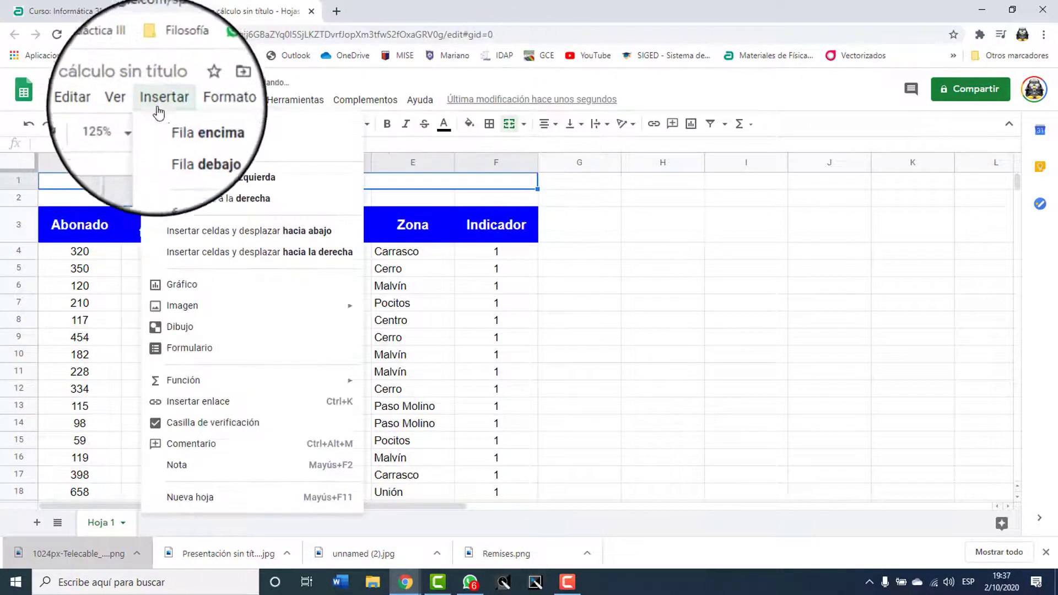
pyautogui.moveTo(361, 309)
pyautogui.click(401, 314)
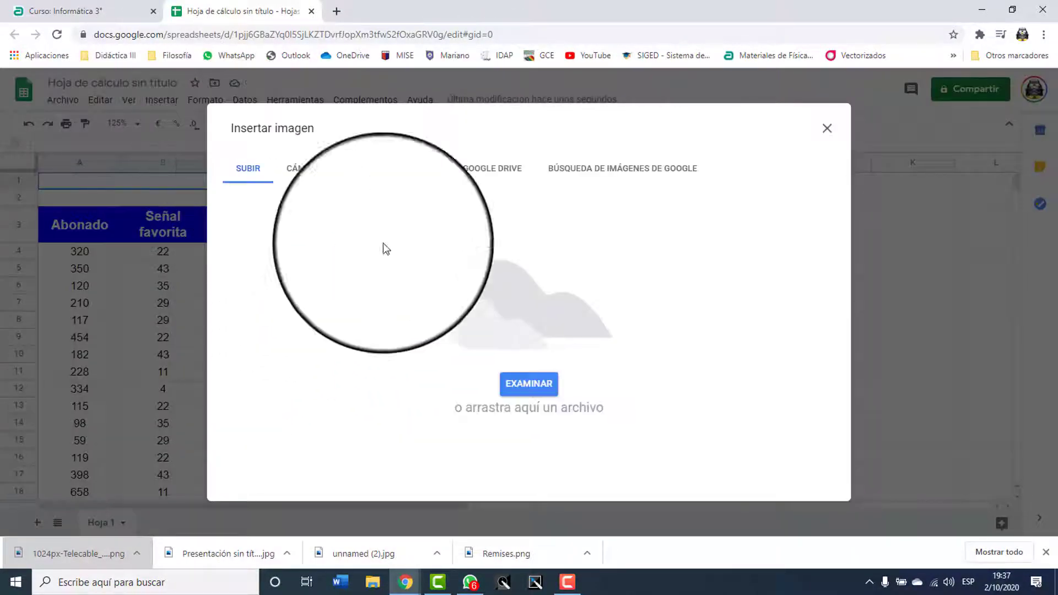
pyautogui.click(511, 381)
pyautogui.doubleClick(211, 226)
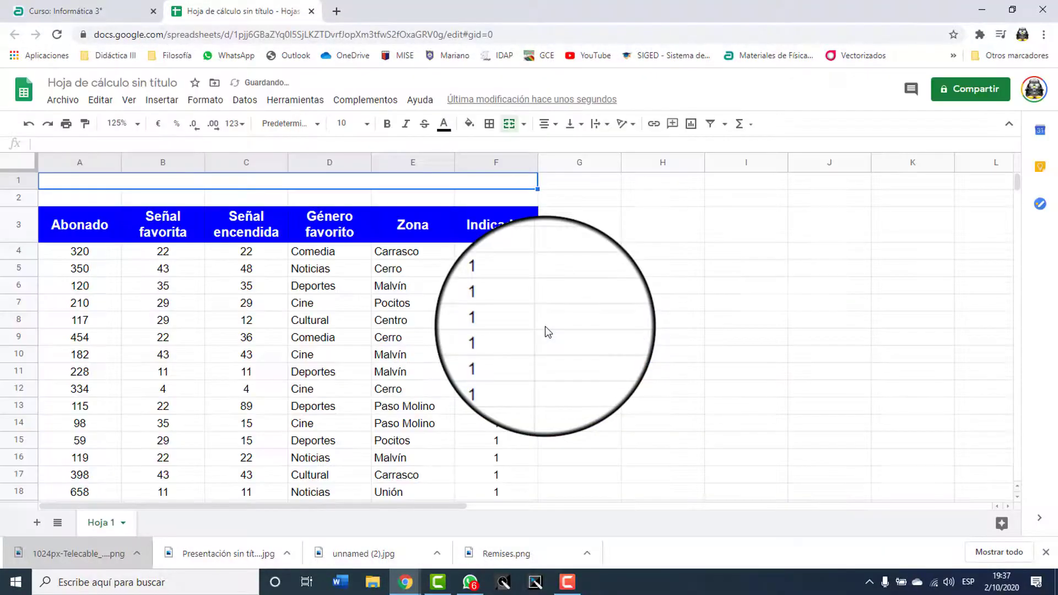
# Increase the height of row 1 so the Telecable logo is shown large above the table
pyautogui.moveTo(38, 190); pyautogui.dragTo(24, 281)
pyautogui.click(95, 346)
pyautogui.moveTo(24, 281); pyautogui.dragTo(25, 261)
pyautogui.click(214, 216)
pyautogui.click(91, 320)
# Add data validation to cell B21 with a dropdown list taken from the range A4:A19
pyautogui.scroll(-5, 91, 314)
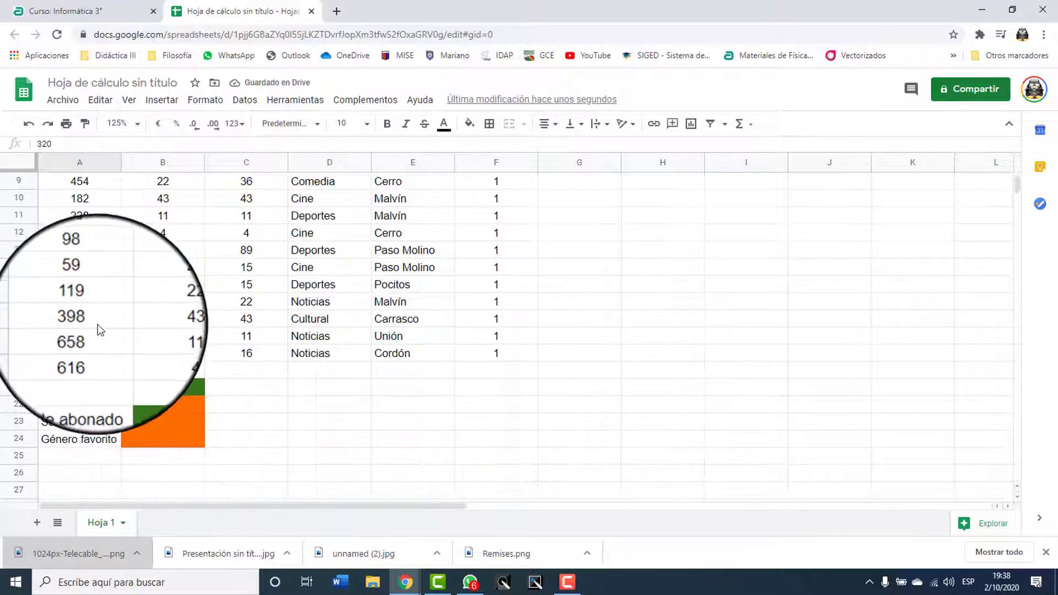
pyautogui.click(158, 390)
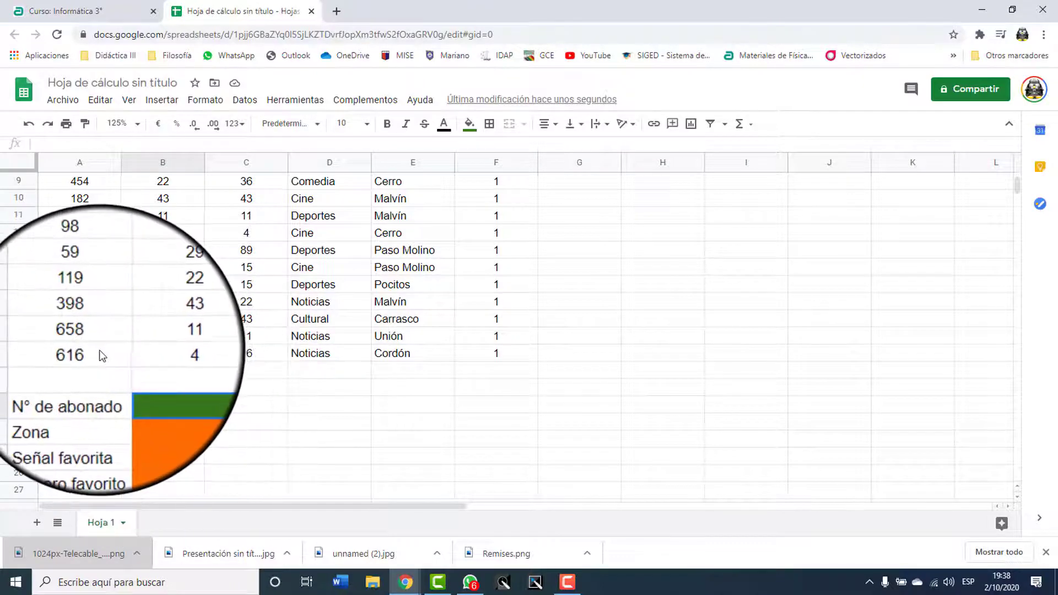
pyautogui.rightClick(165, 391)
pyautogui.scroll(-2, 226, 403)
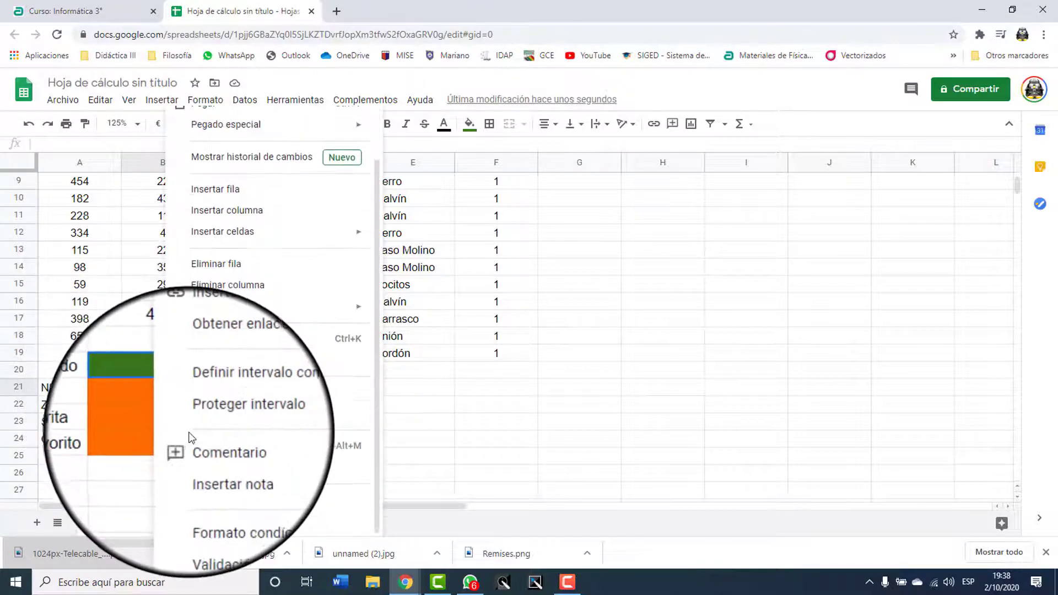
pyautogui.click(226, 522)
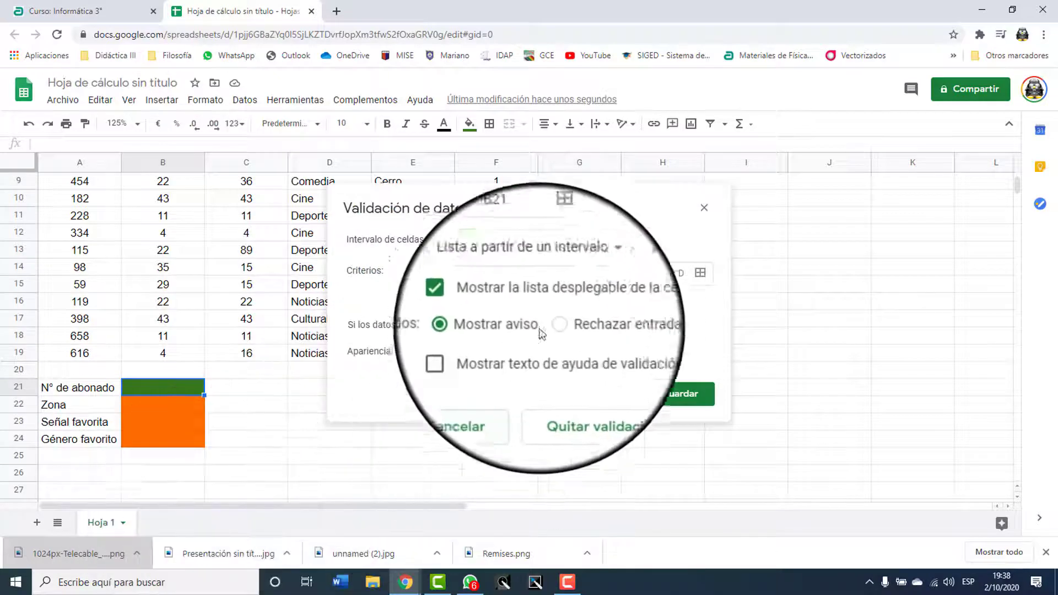
pyautogui.click(700, 274)
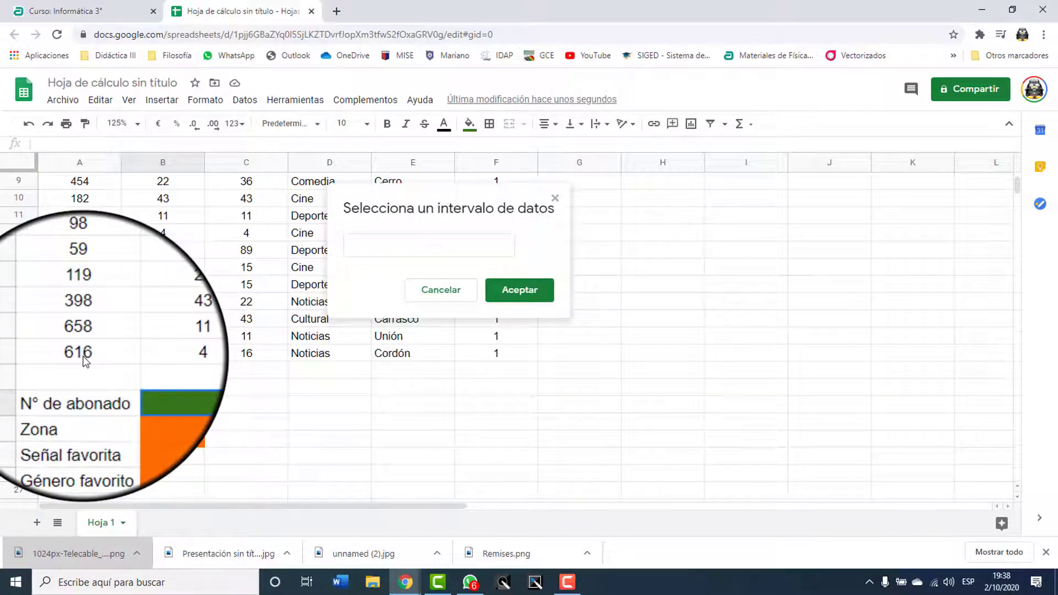
pyautogui.moveTo(86, 361); pyautogui.dragTo(80, 325)
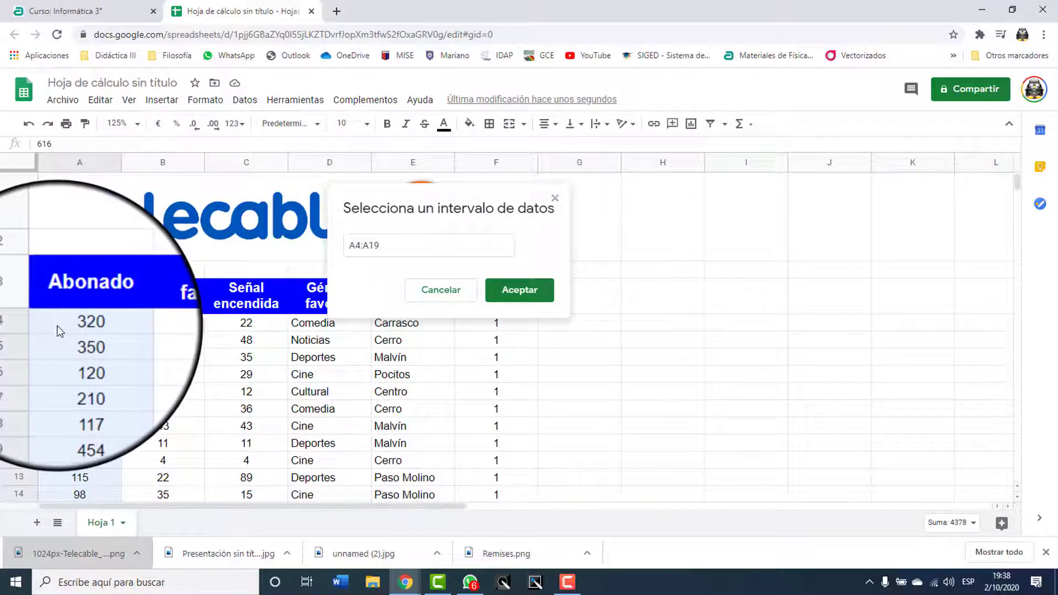
pyautogui.click(509, 293)
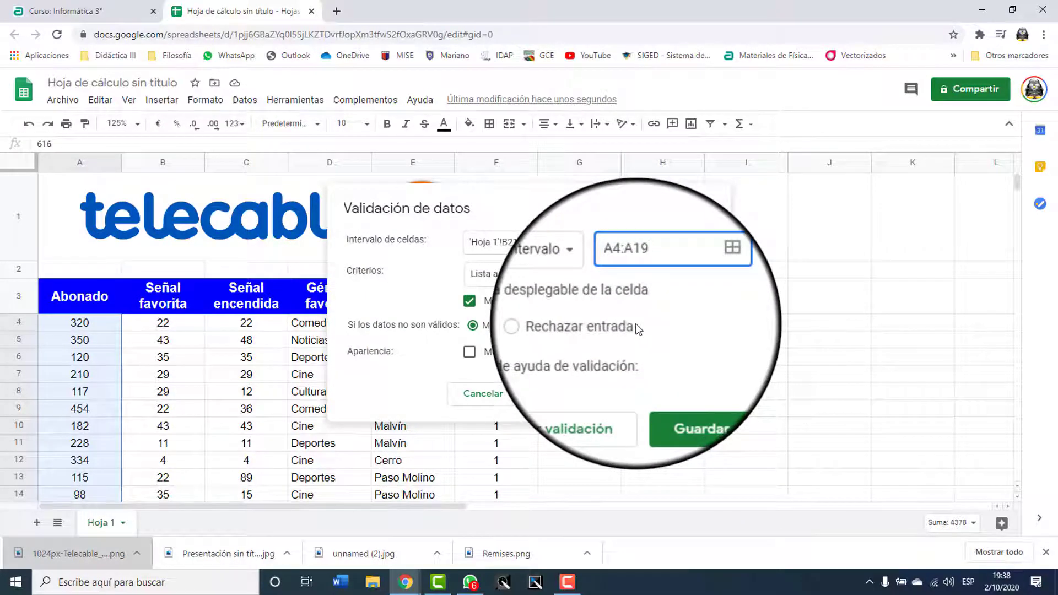
pyautogui.click(671, 401)
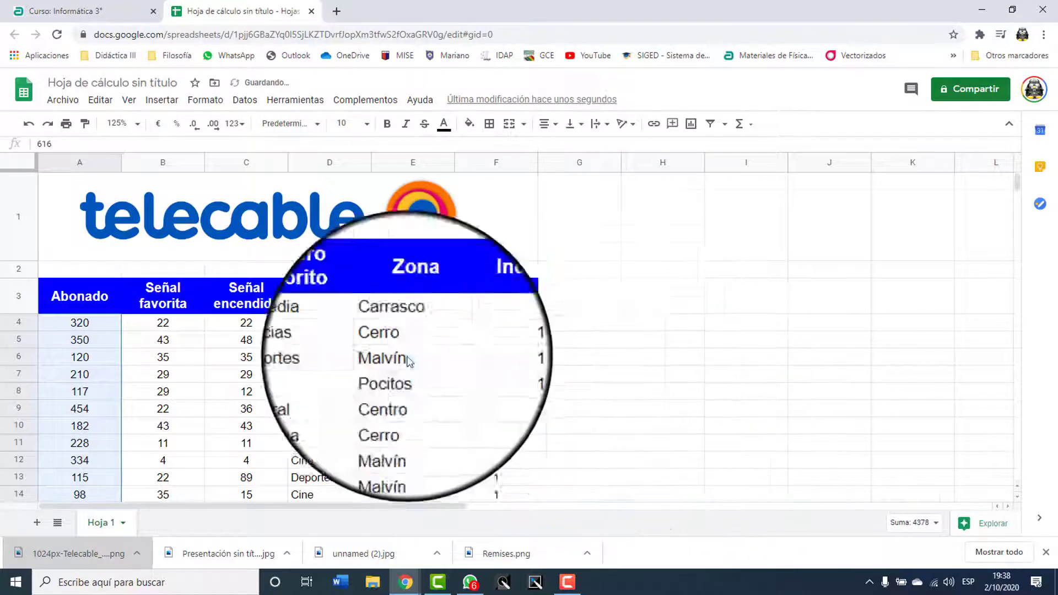
# Open the dropdown list in cell B21 and look through its subscriber options
pyautogui.scroll(-5, 312, 363)
pyautogui.click(284, 357)
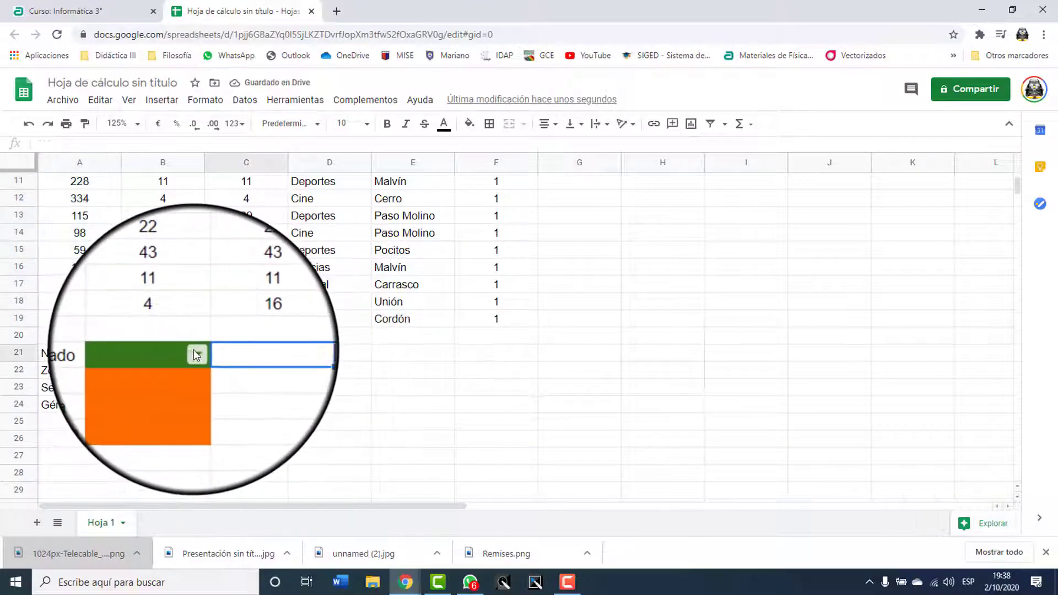
pyautogui.click(194, 353)
pyautogui.moveTo(198, 380)
pyautogui.mouseDown()
pyautogui.moveTo(196, 449)
pyautogui.moveTo(197, 370)
pyautogui.mouseUp()
pyautogui.click(188, 369)
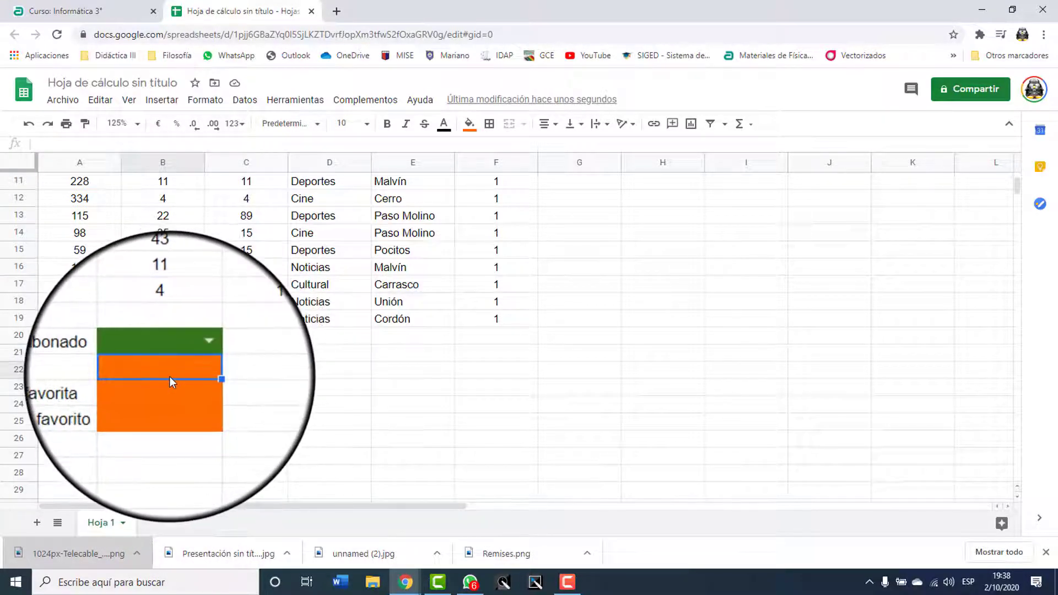
pyautogui.write('=')
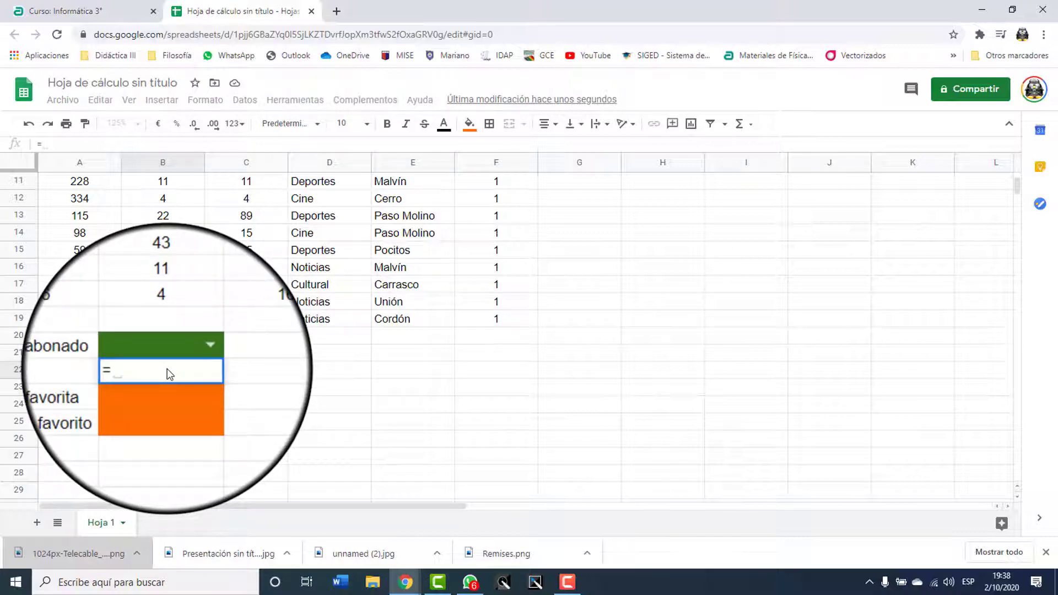
pyautogui.press('Escape')
# Define the data range A4:F19 as a named range called Tabla
pyautogui.scroll(5, 166, 341)
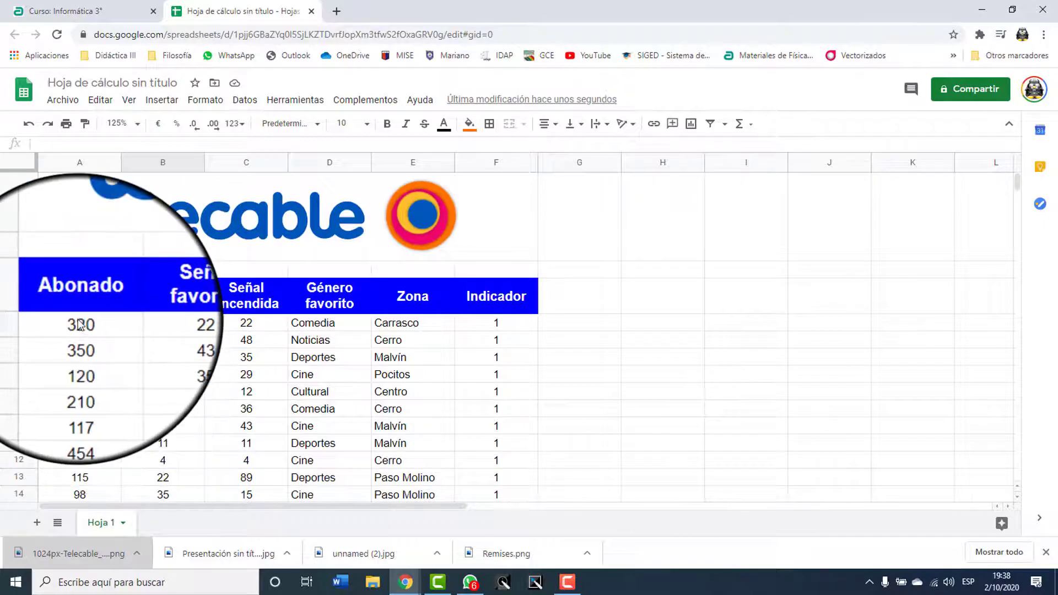
pyautogui.moveTo(80, 325); pyautogui.dragTo(479, 320)
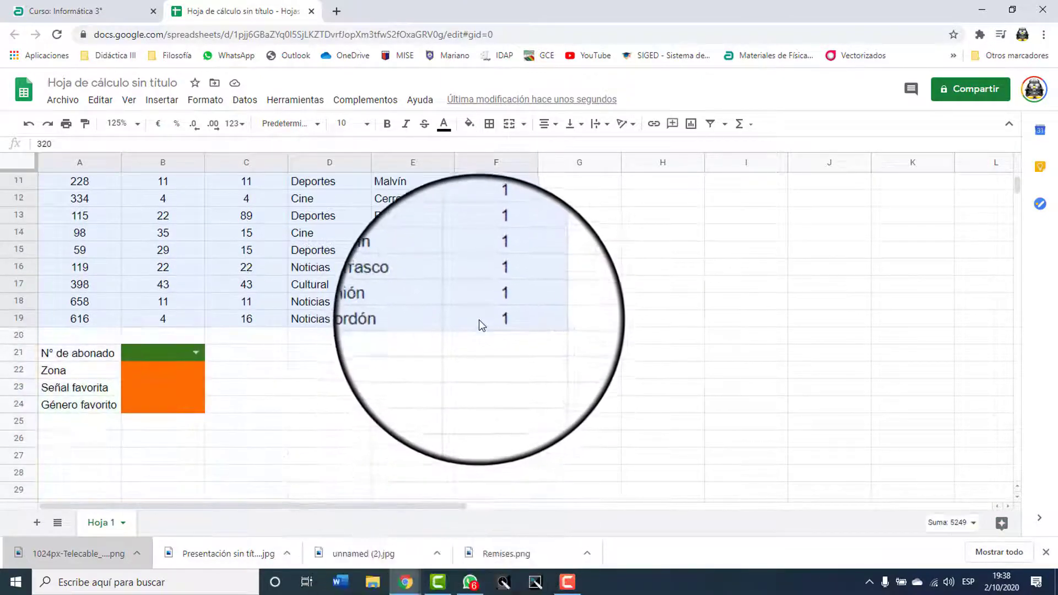
pyautogui.rightClick(442, 282)
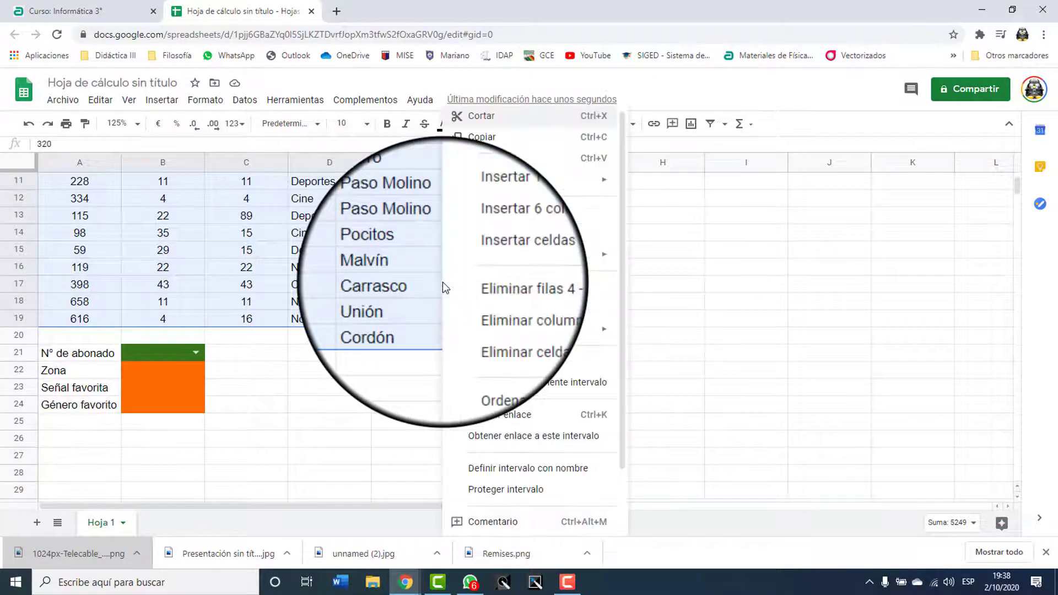
pyautogui.scroll(-2, 485, 480)
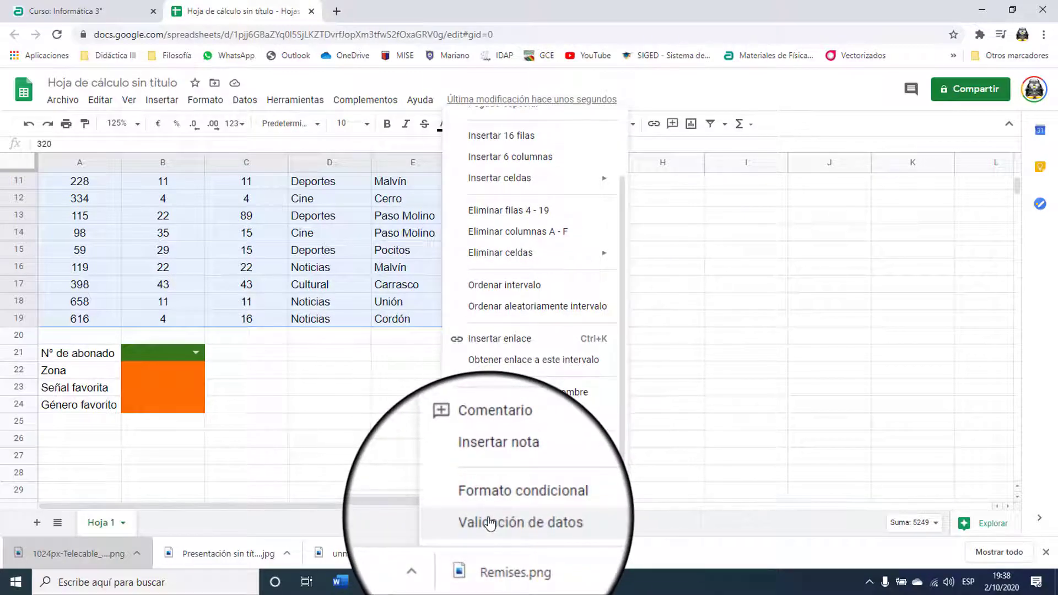
pyautogui.click(504, 398)
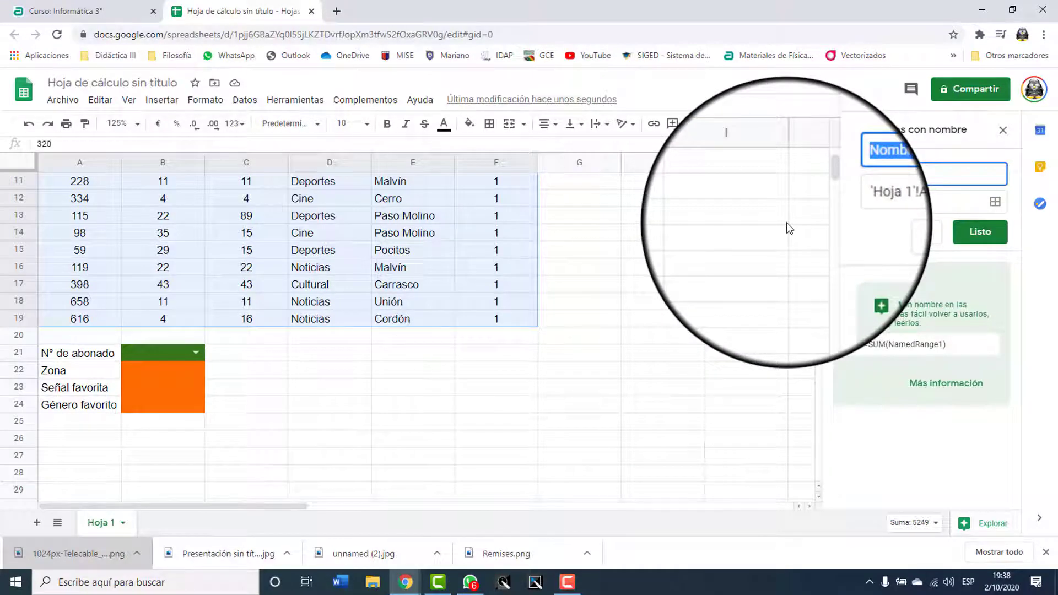
pyautogui.write('Tabla')
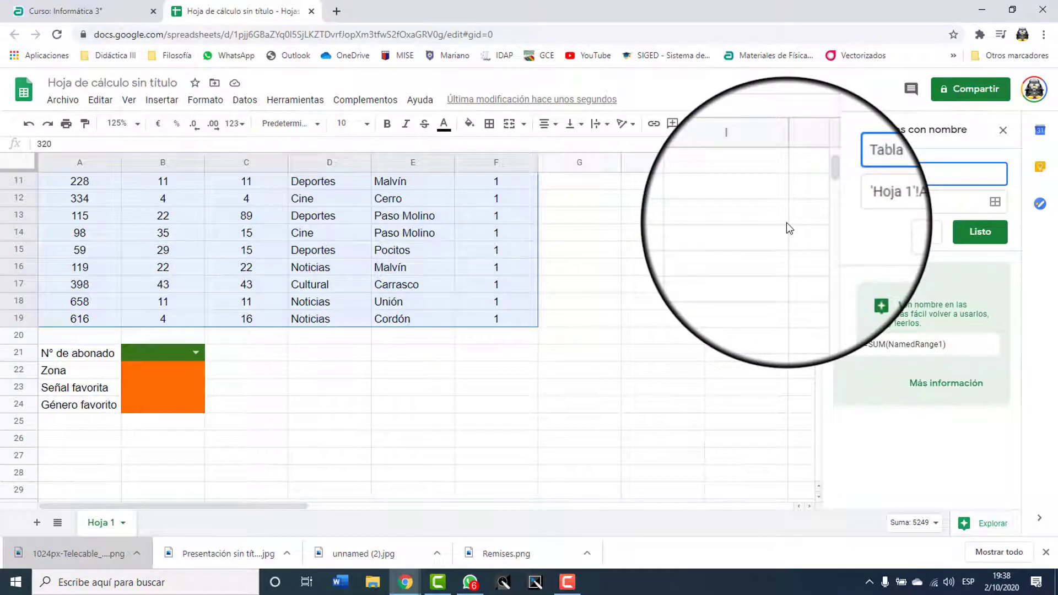
pyautogui.click(984, 226)
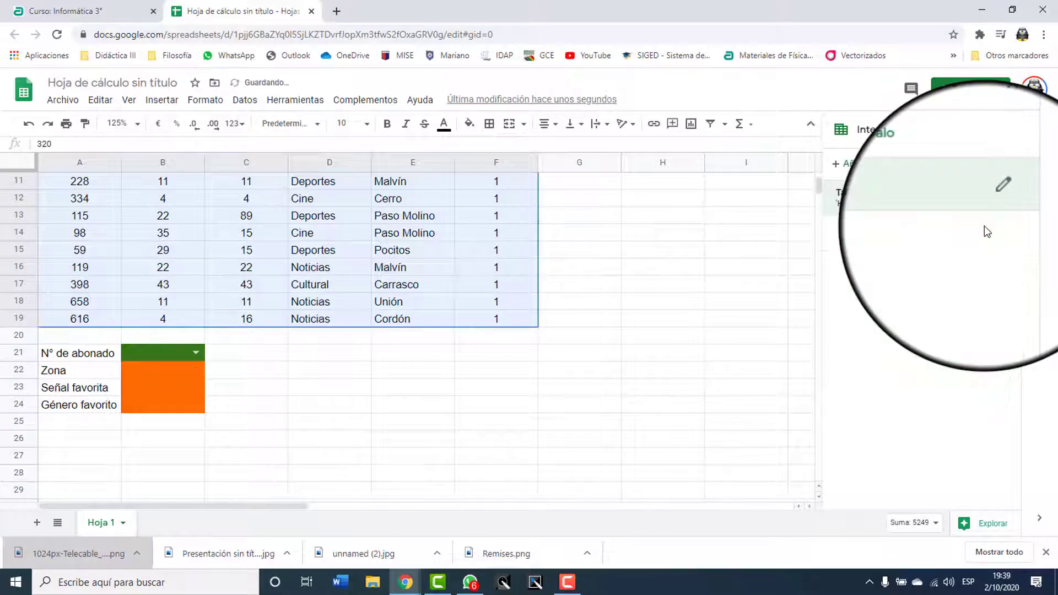
pyautogui.click(183, 368)
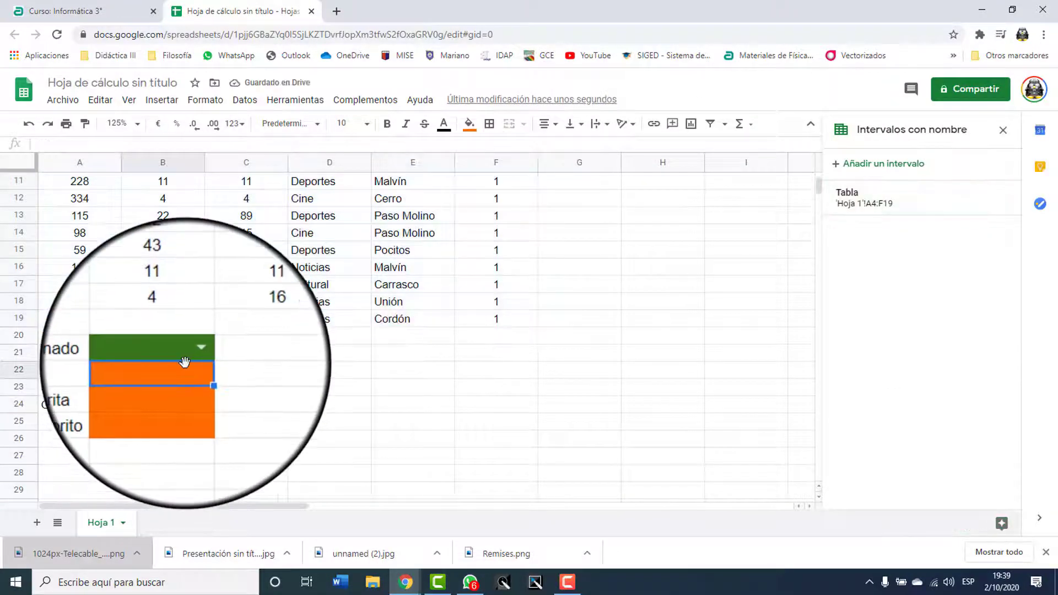
# Enter a BUSCARV formula in B22 that looks up B21 in Tabla and returns column 5 with exact match 0
pyautogui.write('=busca')
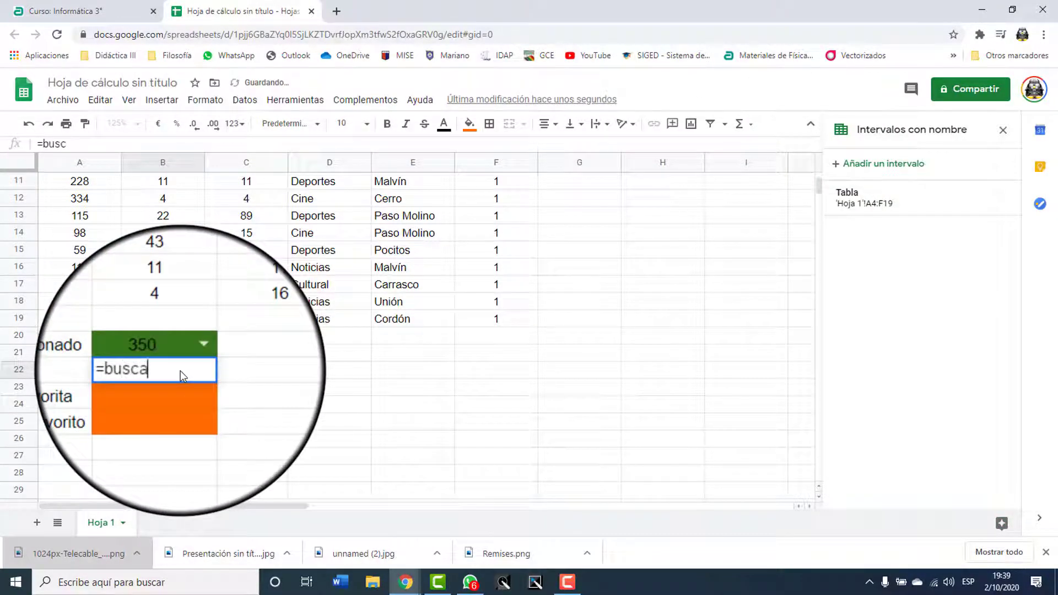
pyautogui.write('rv(')
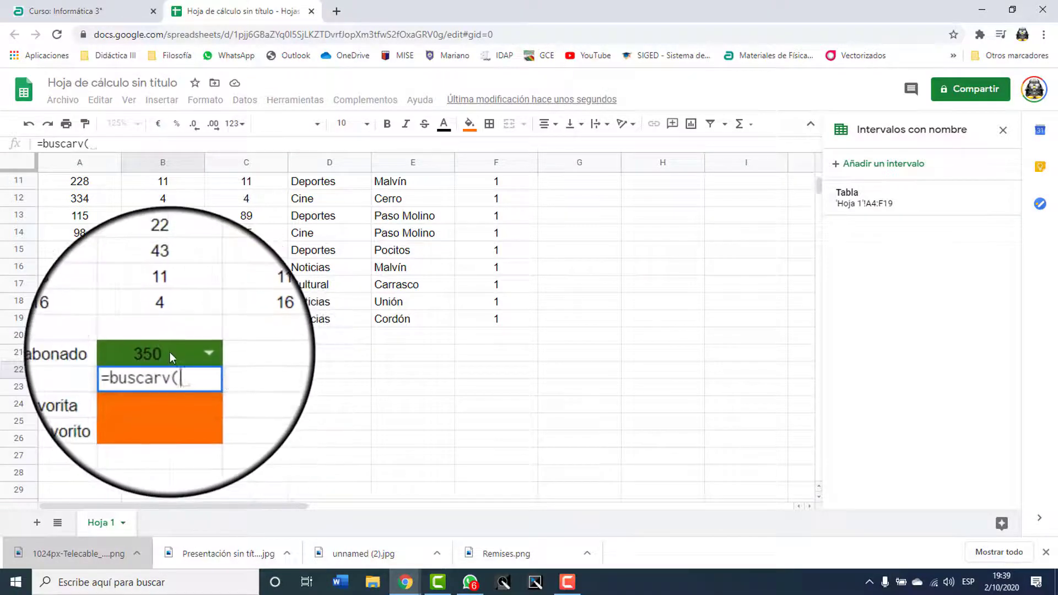
pyautogui.click(170, 355)
pyautogui.write(';Da')
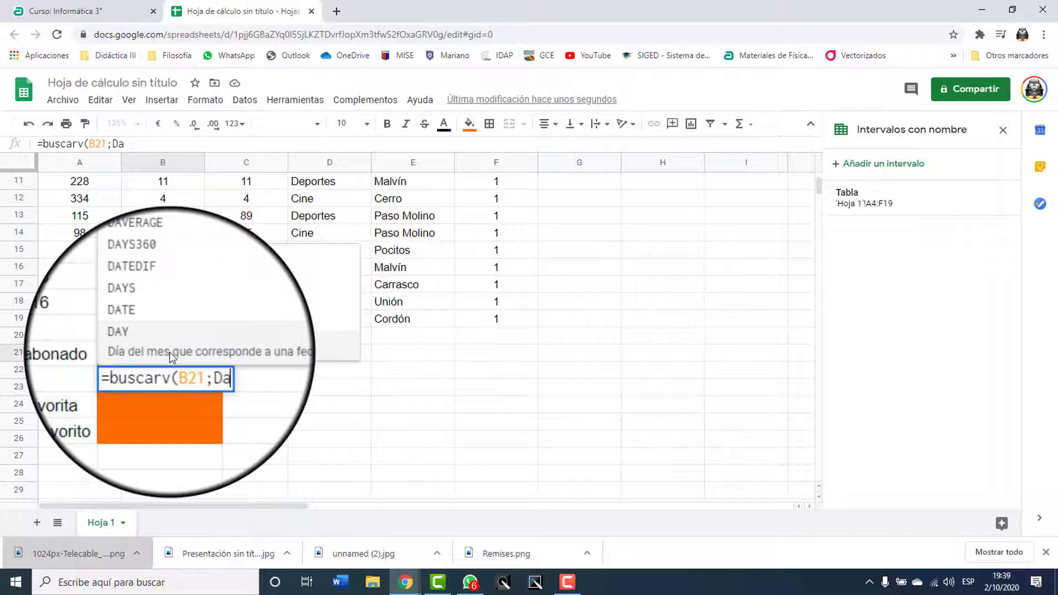
pyautogui.press('BackSpace')
pyautogui.press('BackSpace')
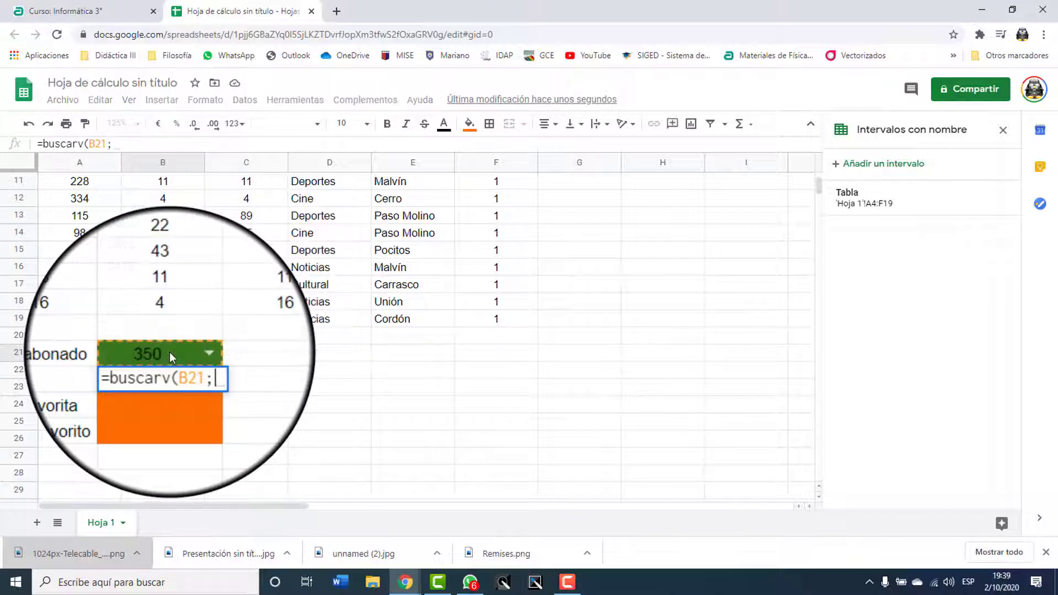
pyautogui.write('Ta')
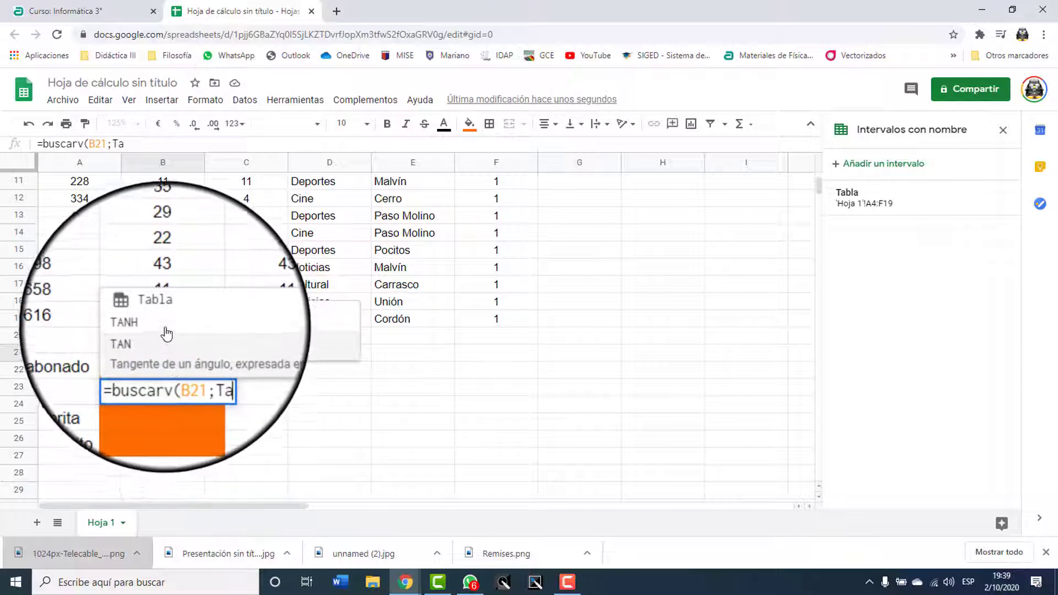
pyautogui.click(168, 315)
pyautogui.write(';')
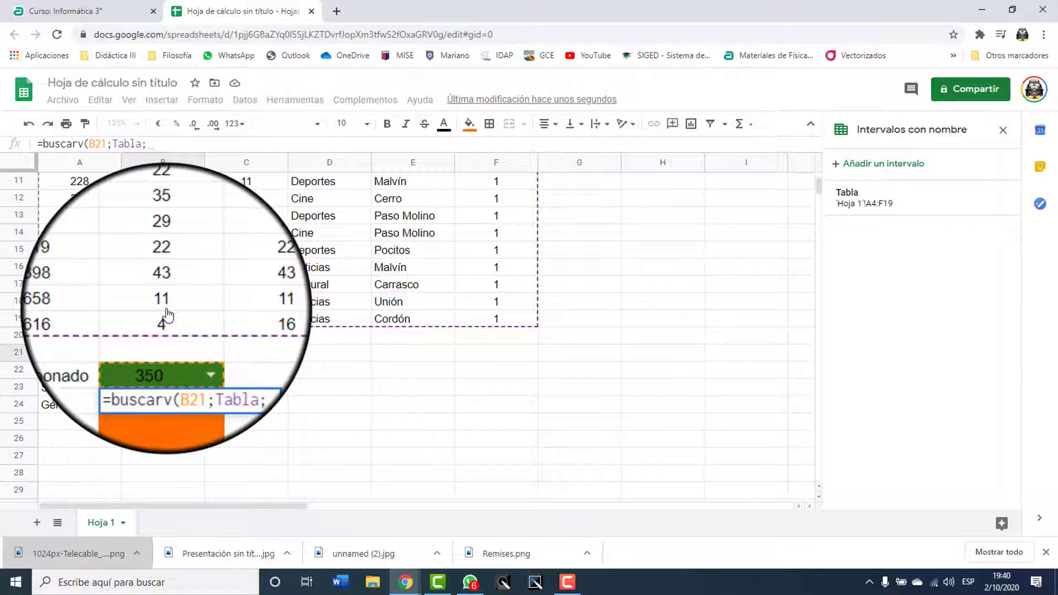
pyautogui.write('5;0')
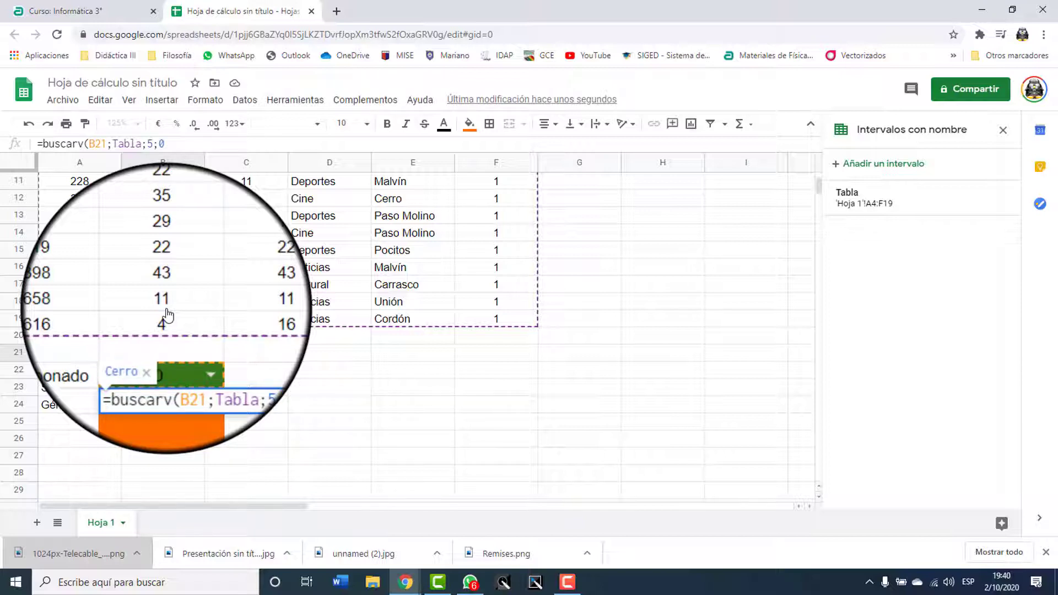
pyautogui.press('Return')
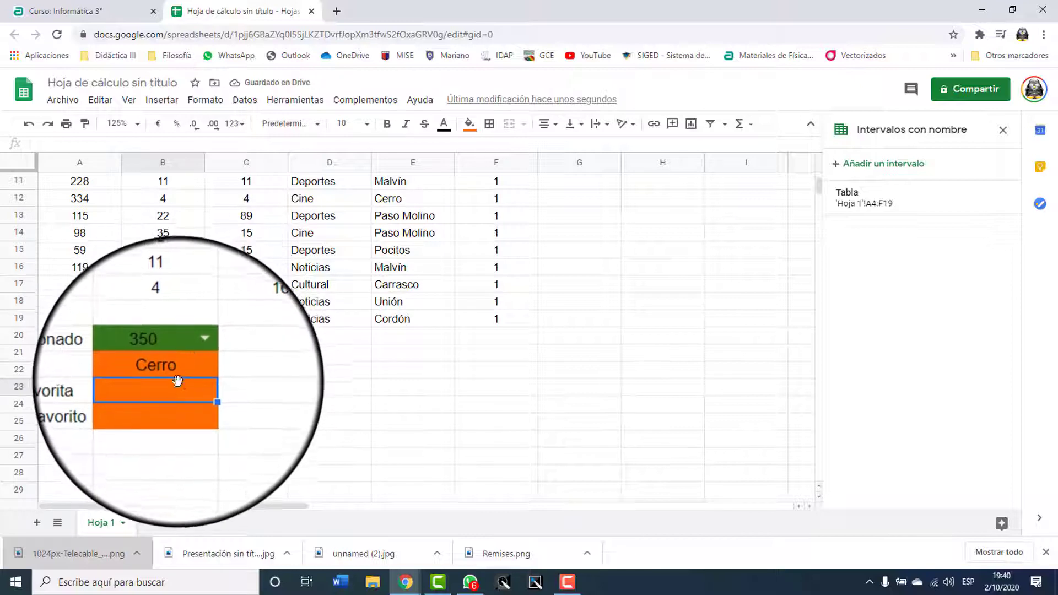
# Enter =buscarv(B21;Tabla;2;0) in B23 to return the chosen subscriber's favourite signal
pyautogui.click(178, 385)
pyautogui.write('=')
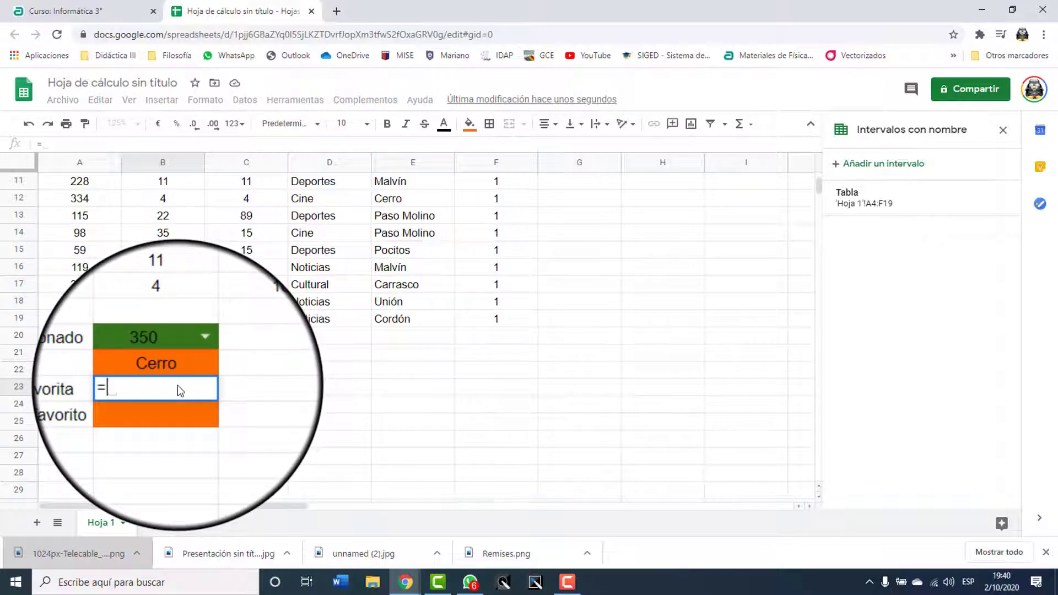
pyautogui.write('buscar')
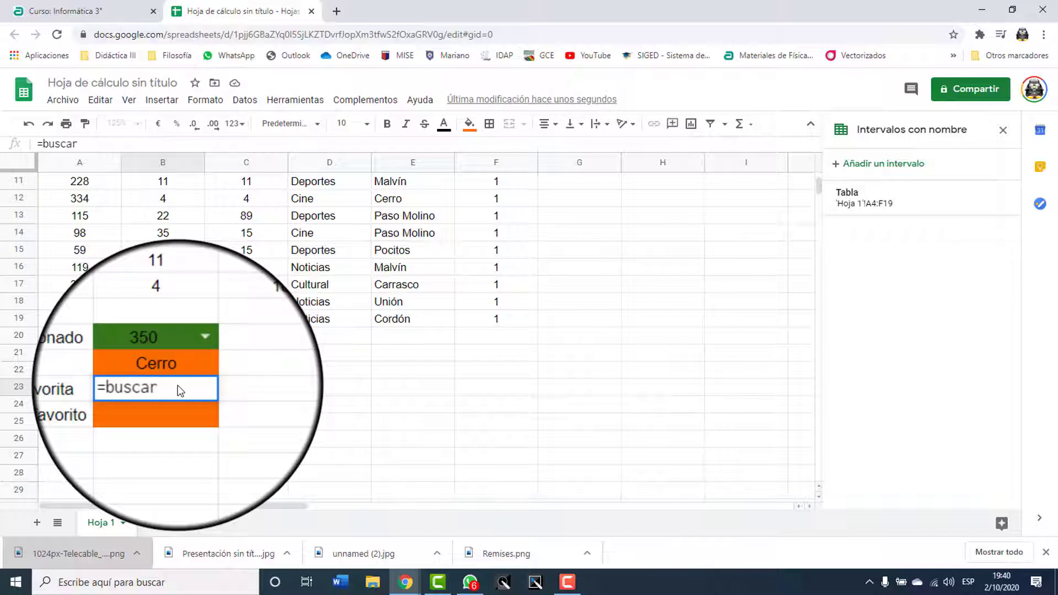
pyautogui.write('v(')
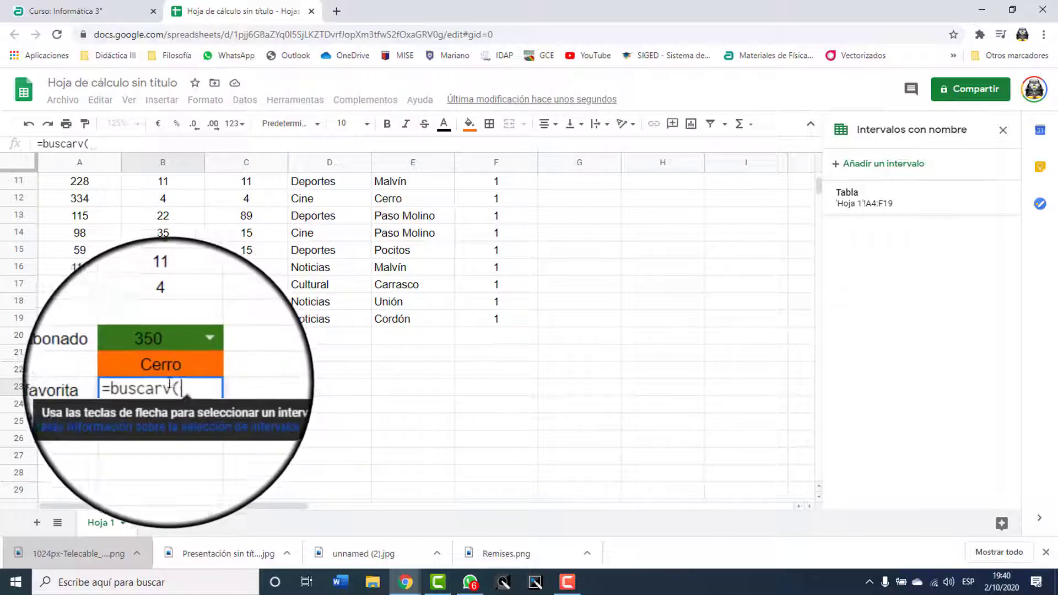
pyautogui.click(162, 353)
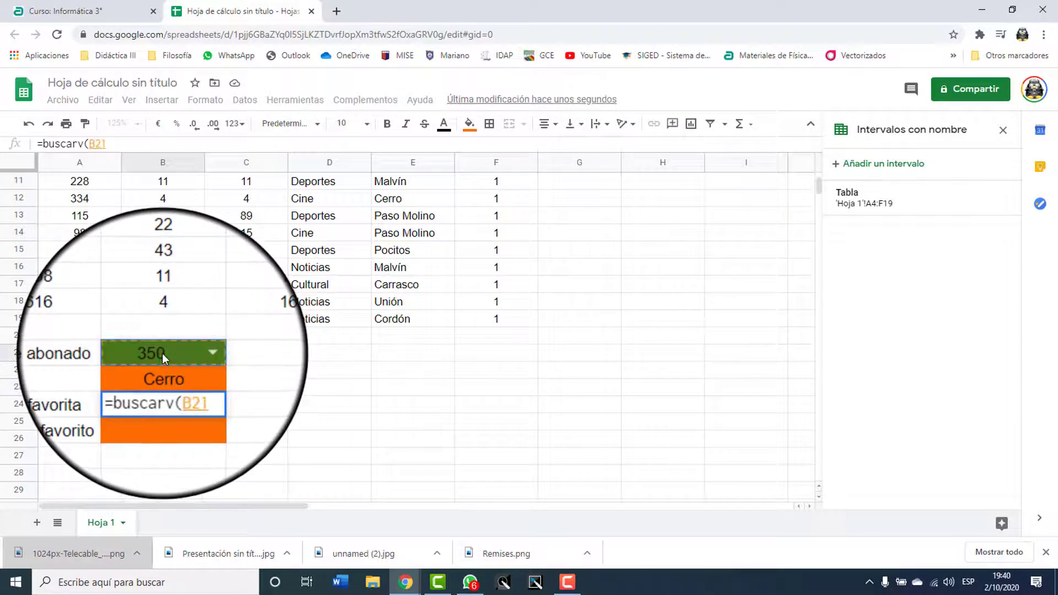
pyautogui.write(';')
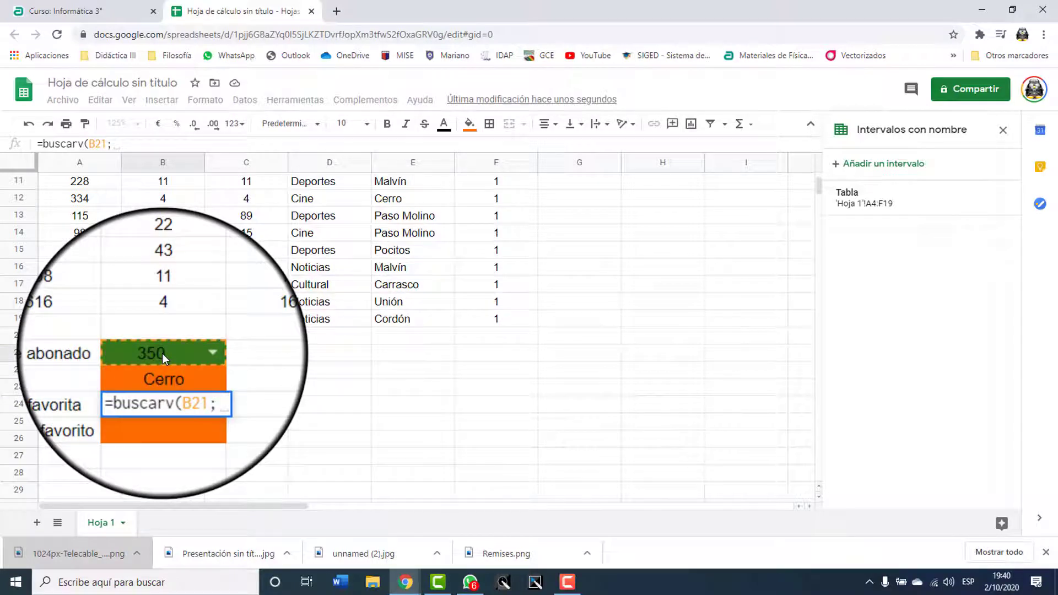
pyautogui.write('T')
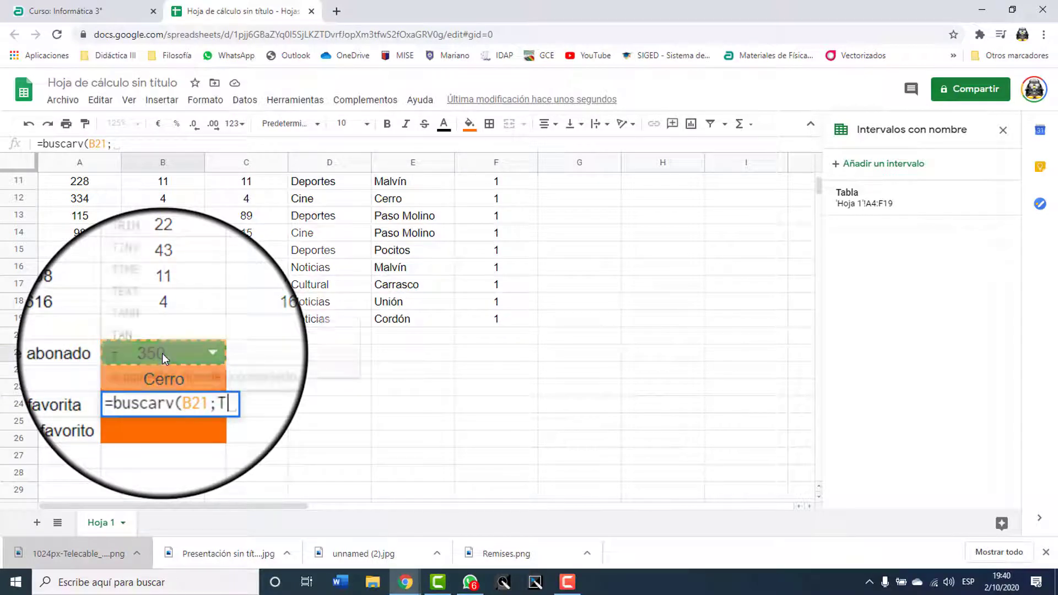
pyautogui.write('abla')
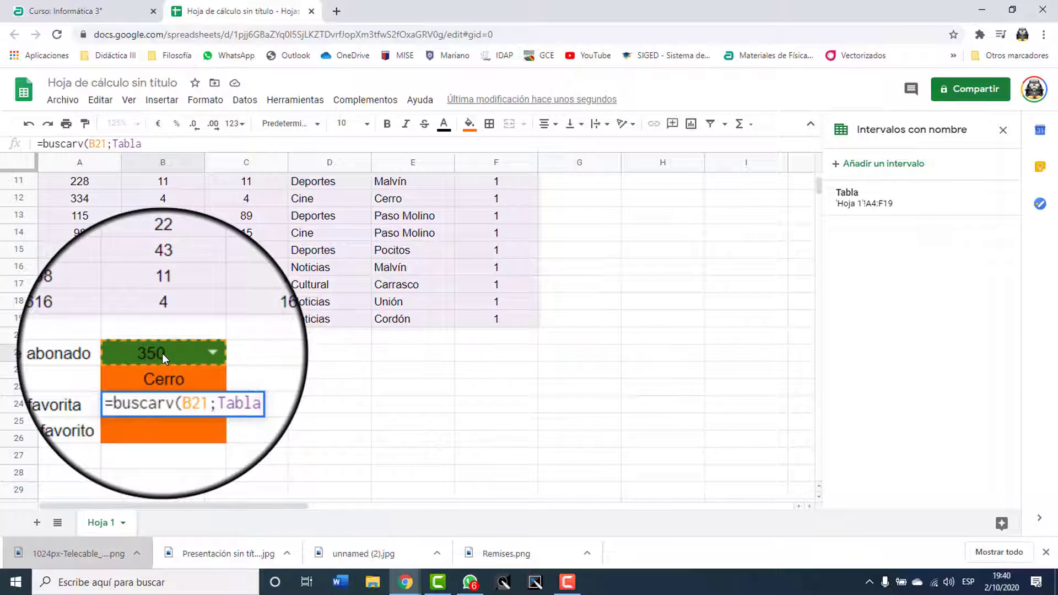
pyautogui.write(';3')
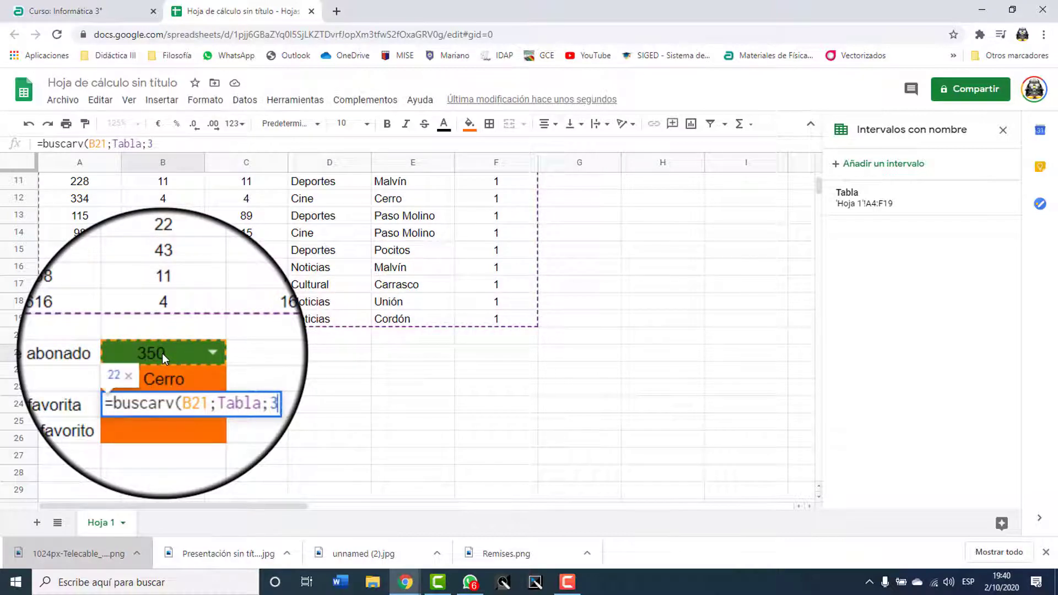
pyautogui.press('BackSpace')
pyautogui.write('2;')
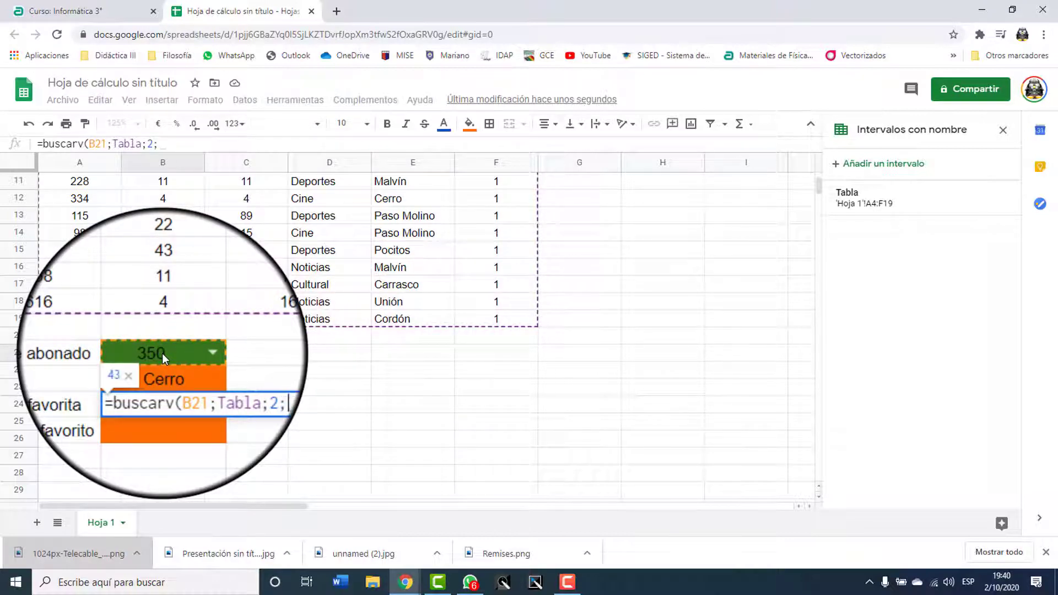
pyautogui.write('0)')
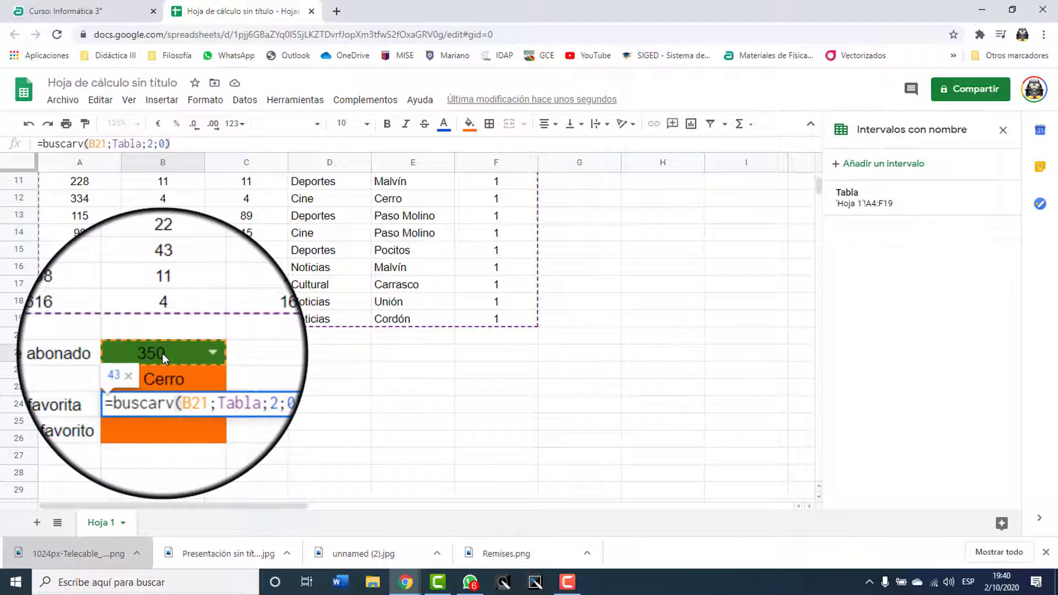
pyautogui.press('Return')
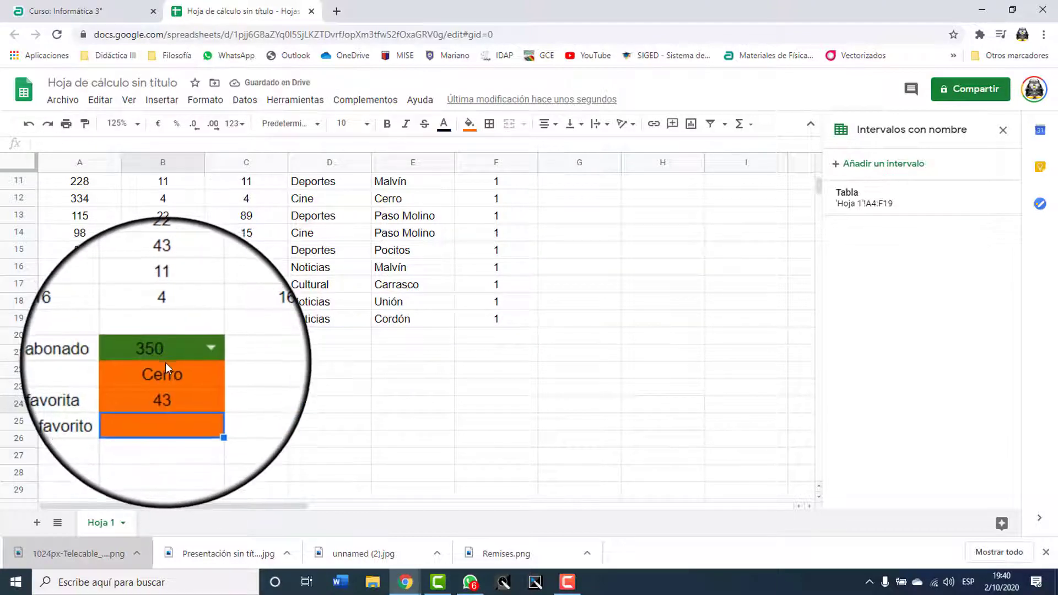
# Enter =buscarv(B21;Tabla;4) in B24 to return the chosen subscriber's favourite genre
pyautogui.write('=')
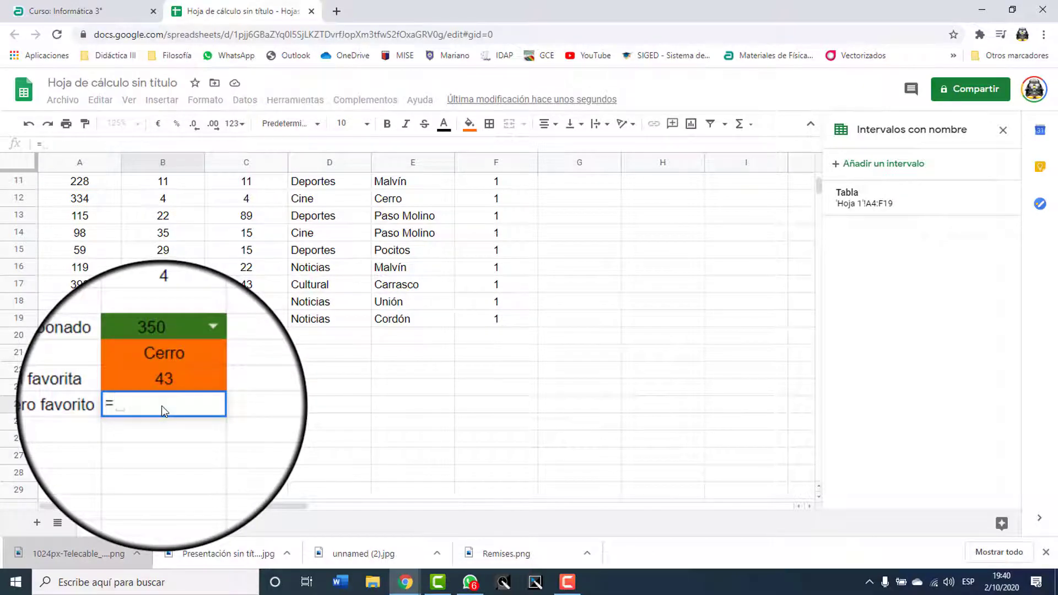
pyautogui.write('buscar')
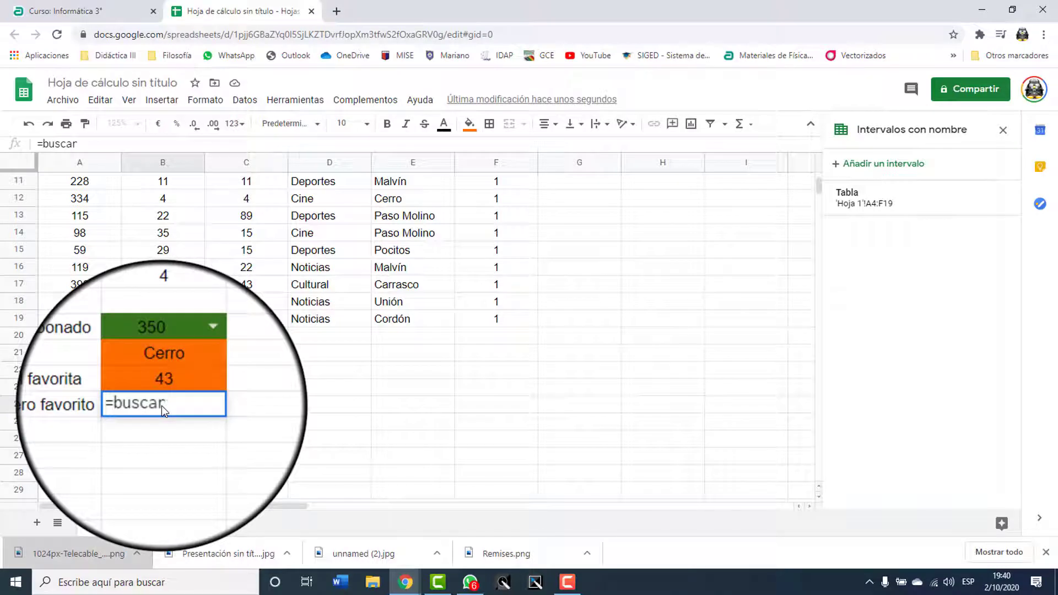
pyautogui.write('v(')
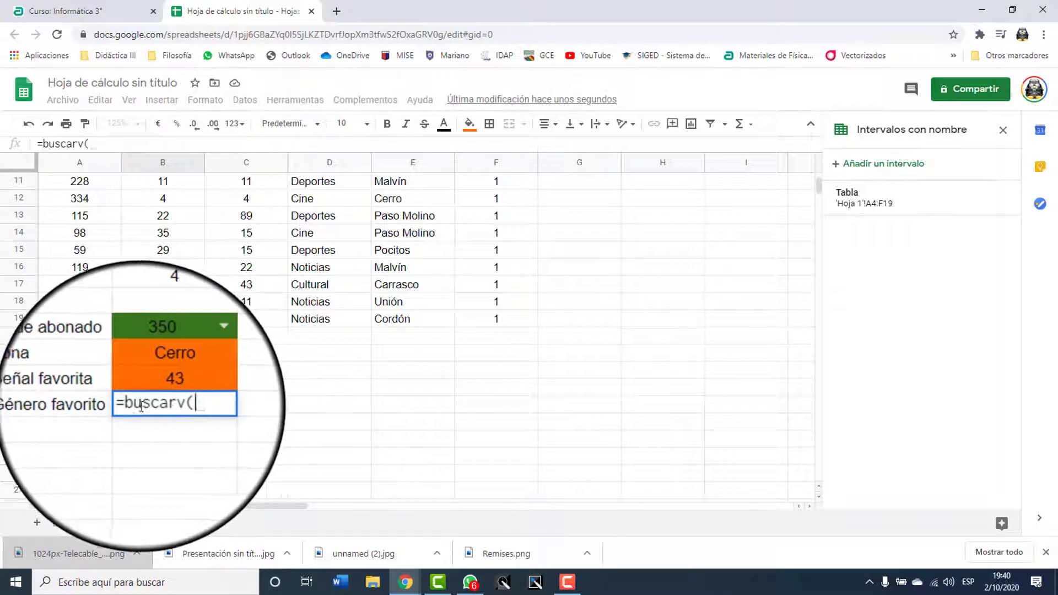
pyautogui.click(141, 352)
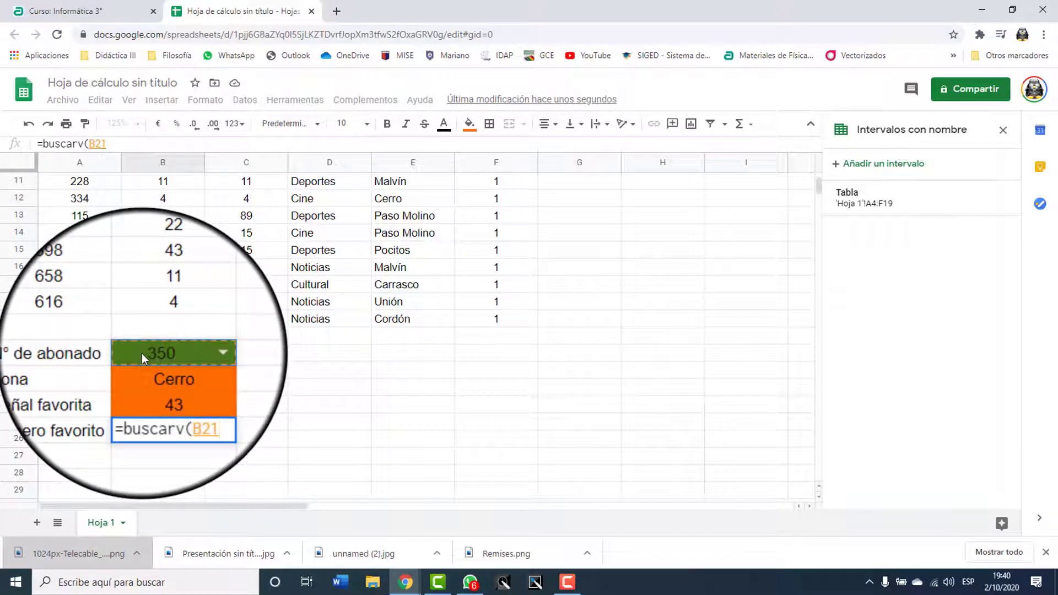
pyautogui.write(';')
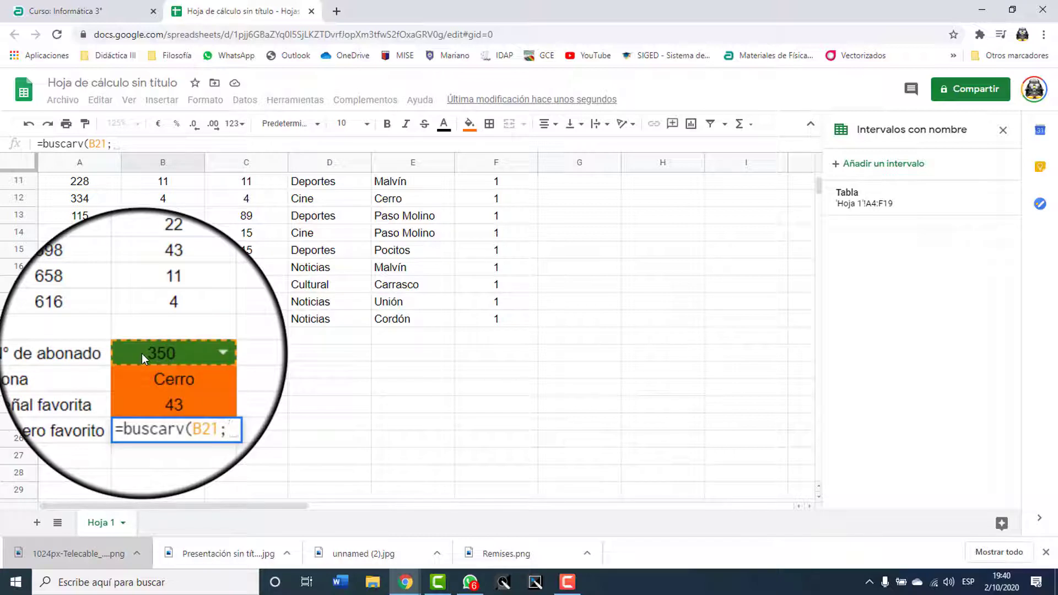
pyautogui.write('Tab')
pyautogui.press('Tab')
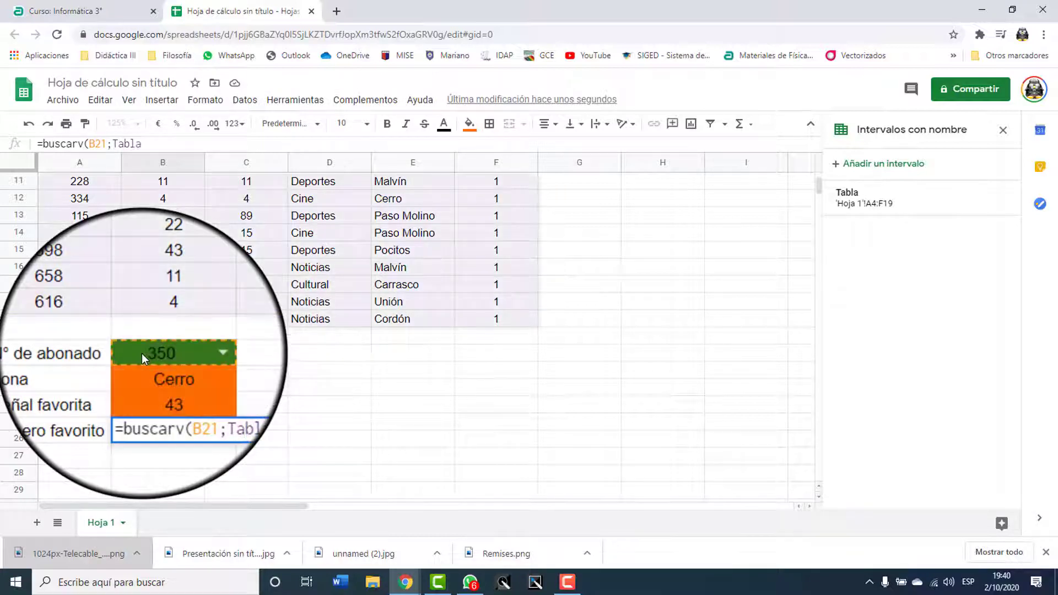
pyautogui.write(';')
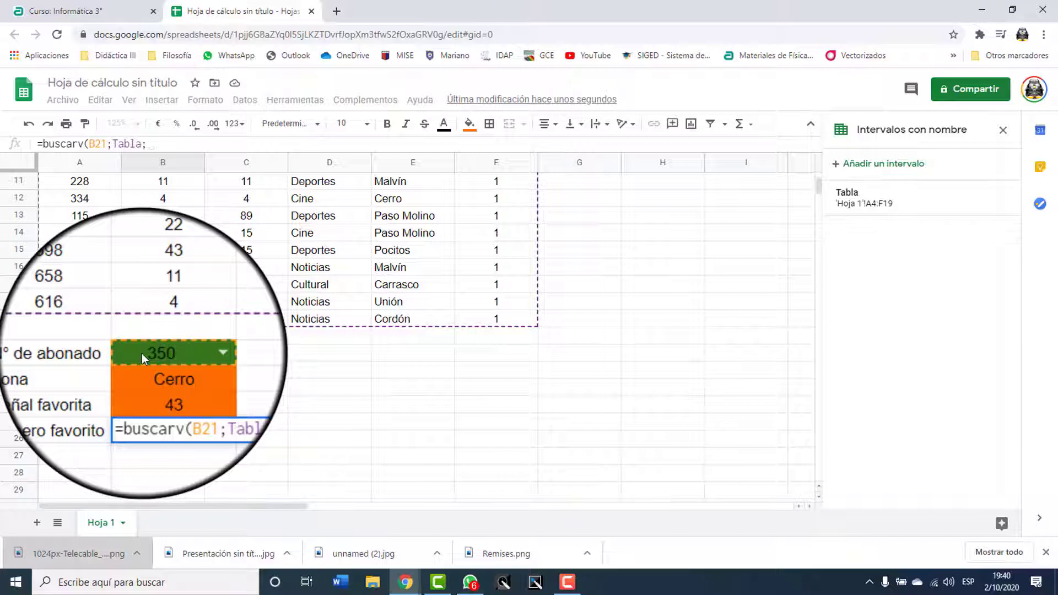
pyautogui.write('4)')
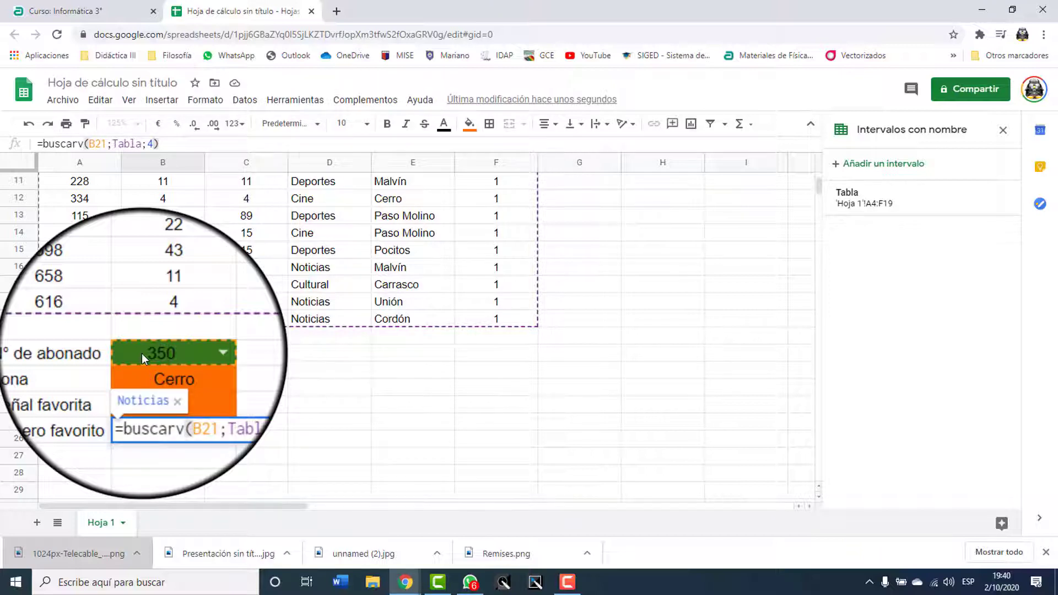
pyautogui.press('Return')
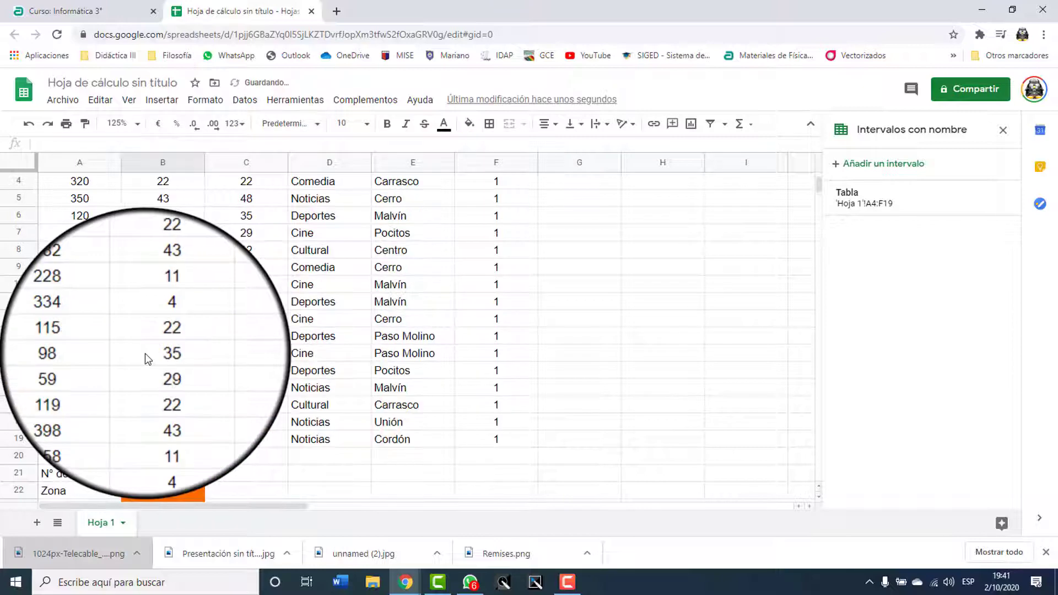
# Test the lookup formulas by choosing the subscribers from A8, A11 and finally A12 in the B21 dropdown
pyautogui.scroll(-2, 144, 352)
pyautogui.click(196, 353)
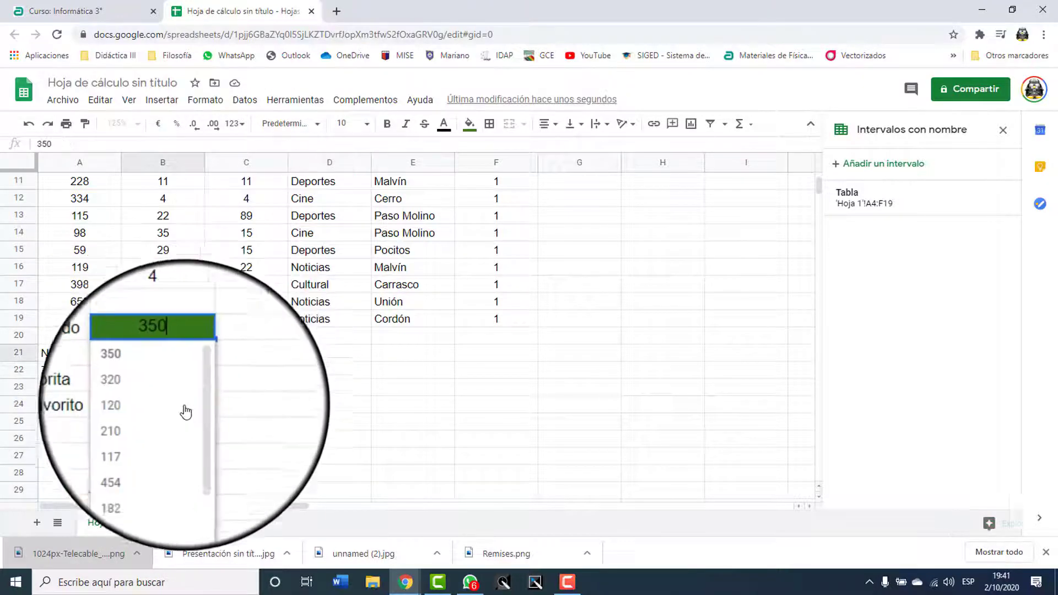
pyautogui.click(166, 444)
pyautogui.click(194, 357)
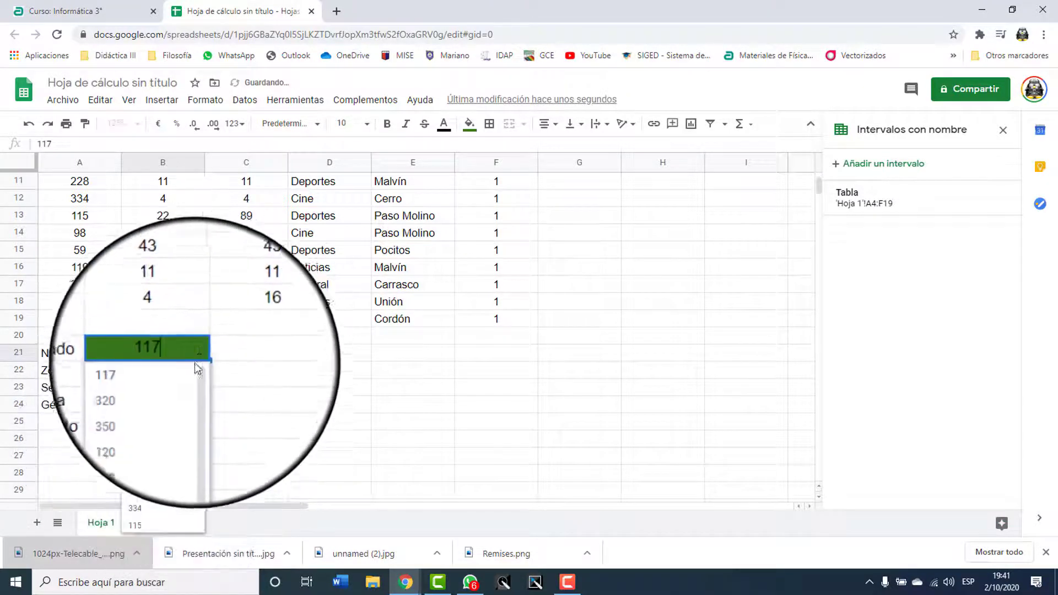
pyautogui.click(159, 494)
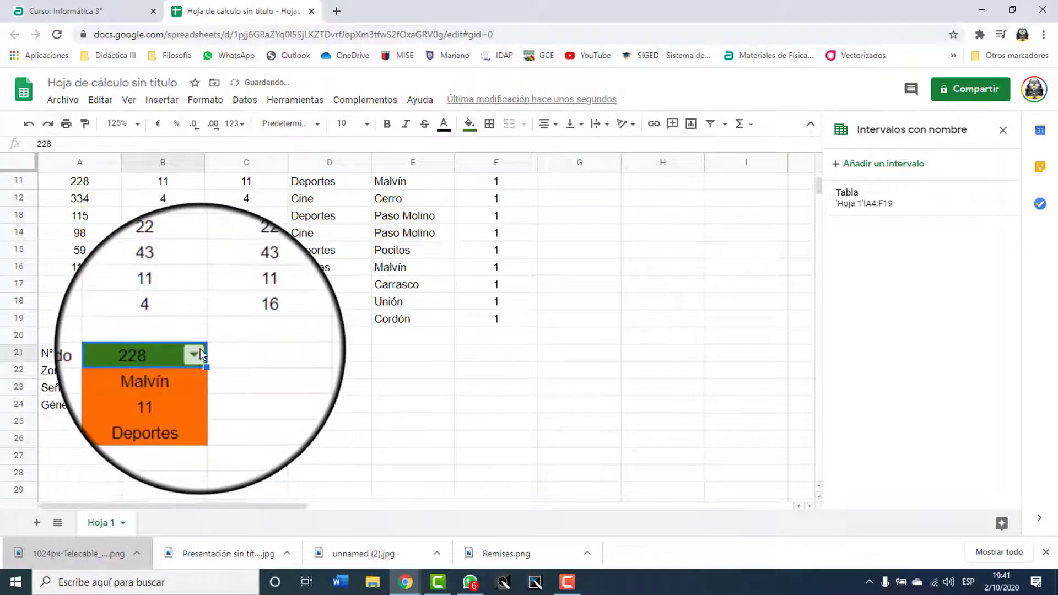
pyautogui.click(196, 352)
pyautogui.click(157, 513)
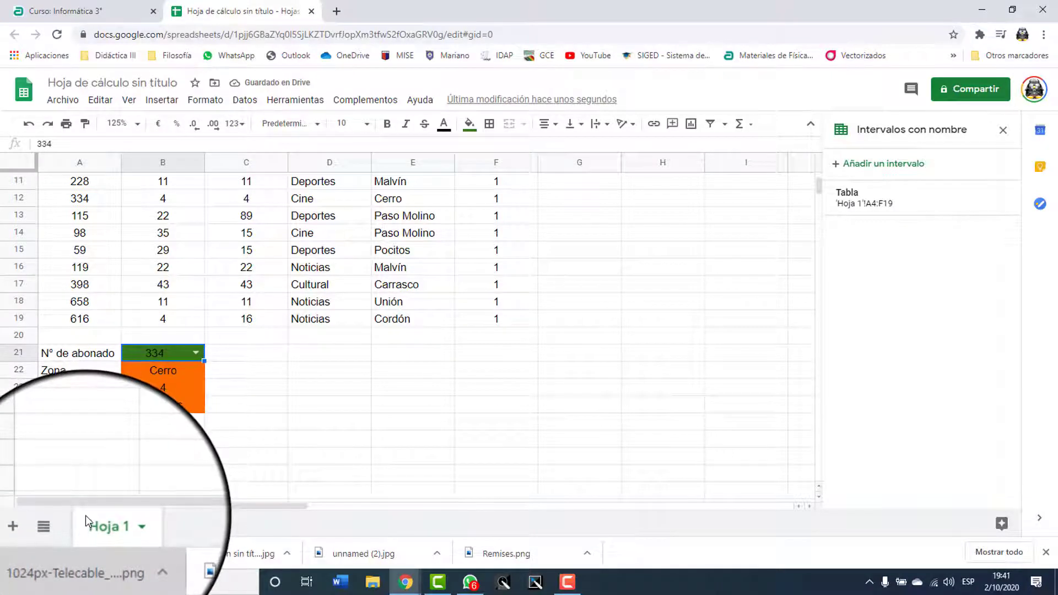
# Rename the sheet Hoja 1 as Telecable
pyautogui.doubleClick(98, 524)
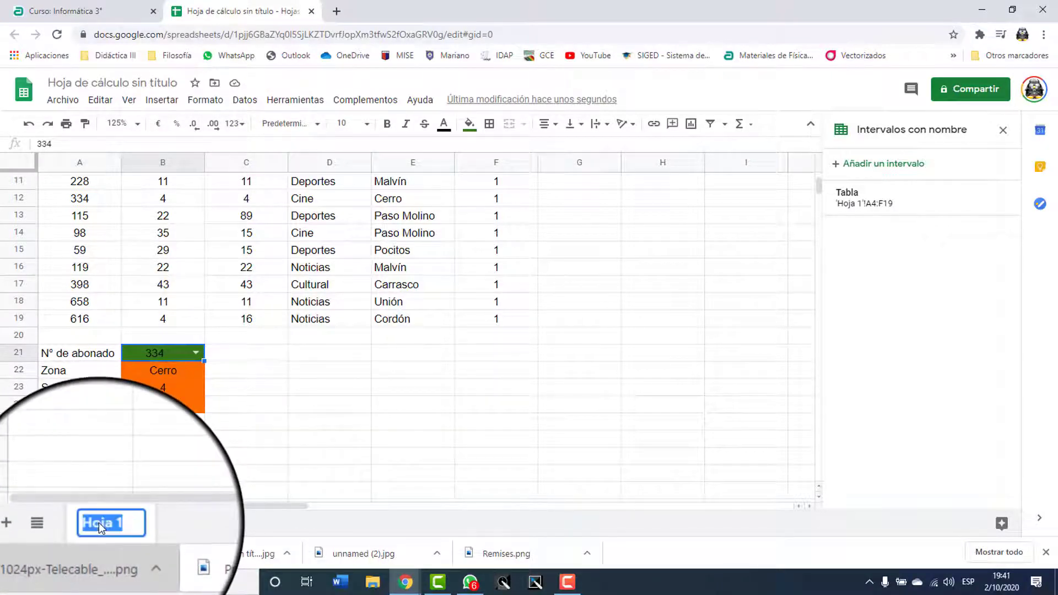
pyautogui.scroll(3, 180, 419)
pyautogui.scroll(1, 182, 416)
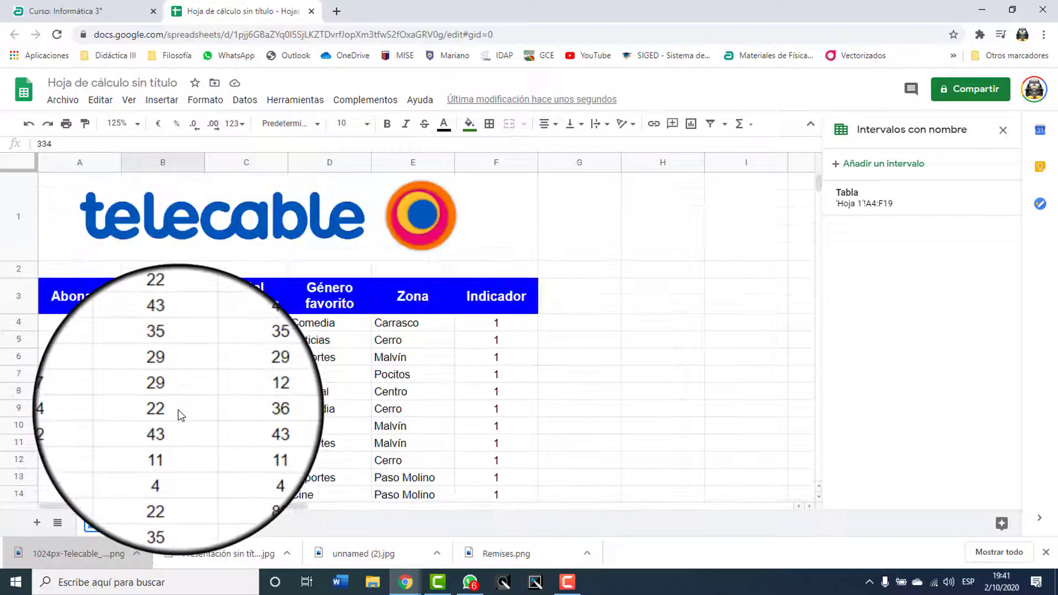
pyautogui.scroll(-7, 180, 416)
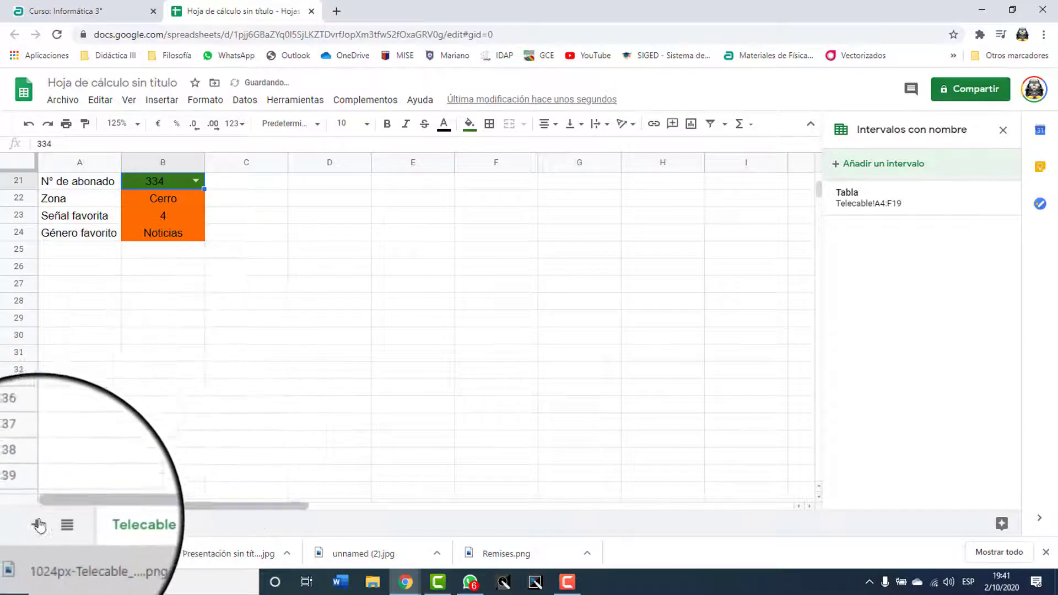
# Add a new sheet to the spreadsheet and name it Encuesta
pyautogui.scroll(5, 49, 435)
pyautogui.click(37, 523)
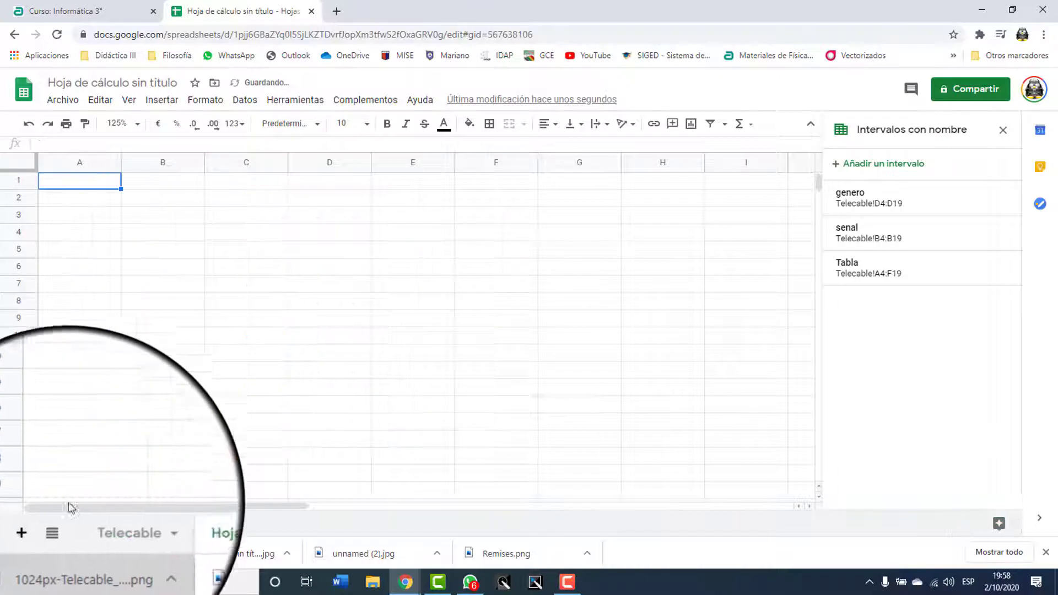
pyautogui.doubleClick(184, 526)
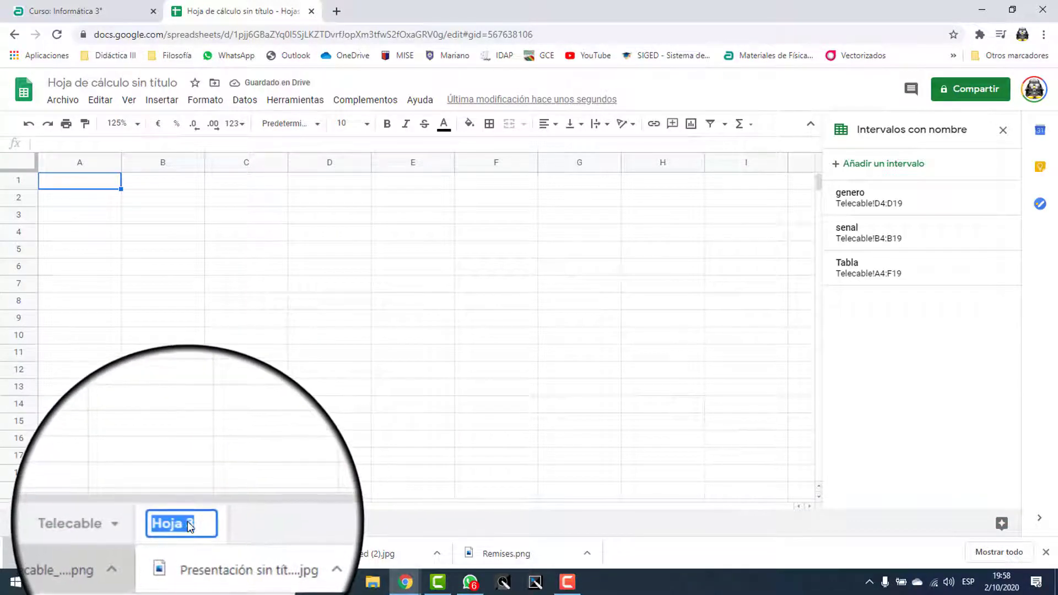
pyautogui.write('Encuesta')
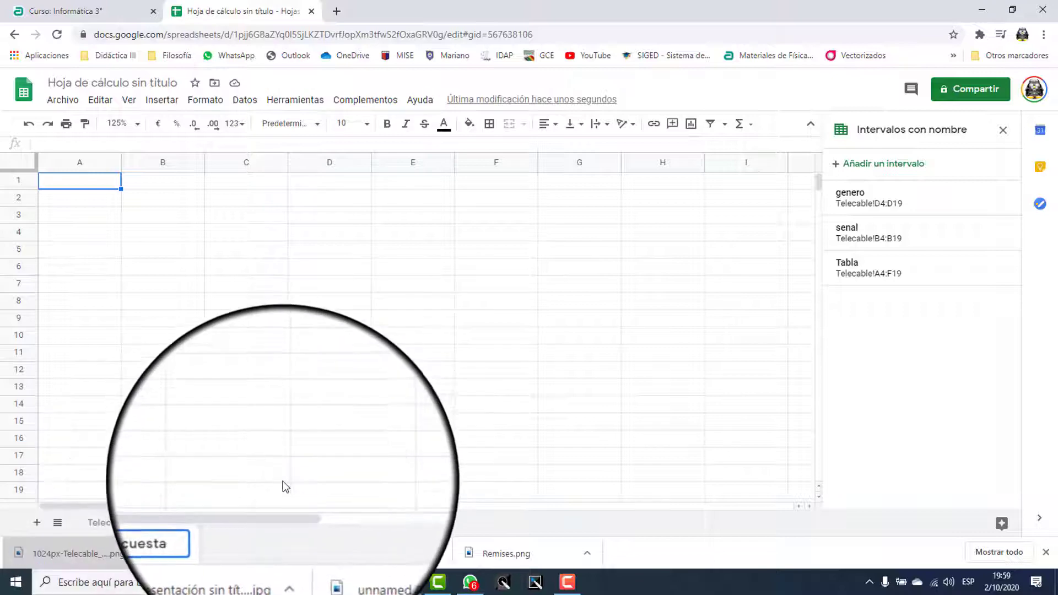
pyautogui.click(195, 319)
# Merge cells A1:F1 and insert the image 1024px-Telecable_logo.svg from Descargas into the merged cell
pyautogui.moveTo(114, 182); pyautogui.dragTo(468, 184)
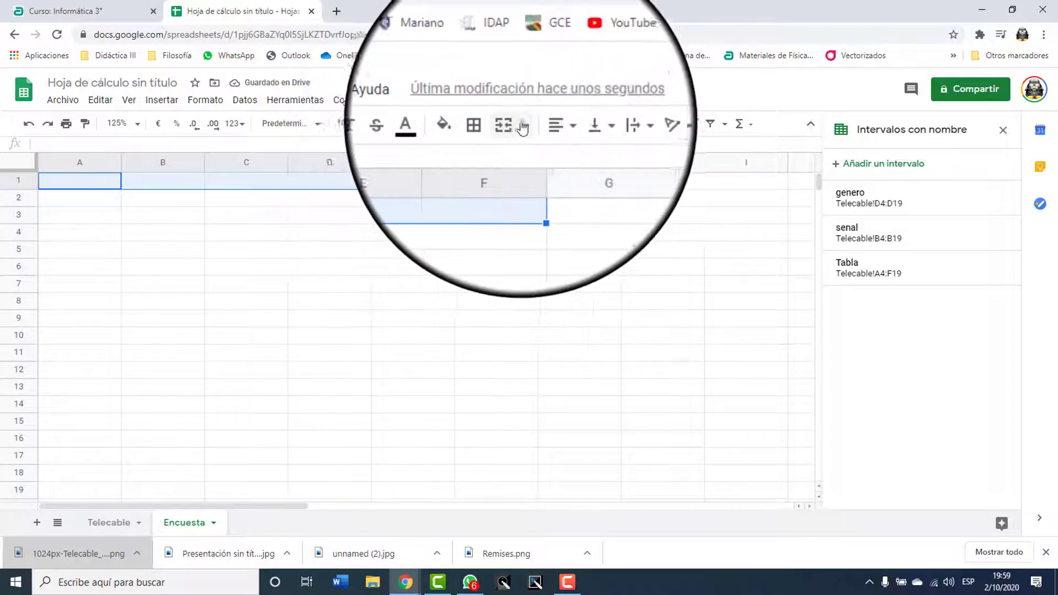
pyautogui.click(509, 124)
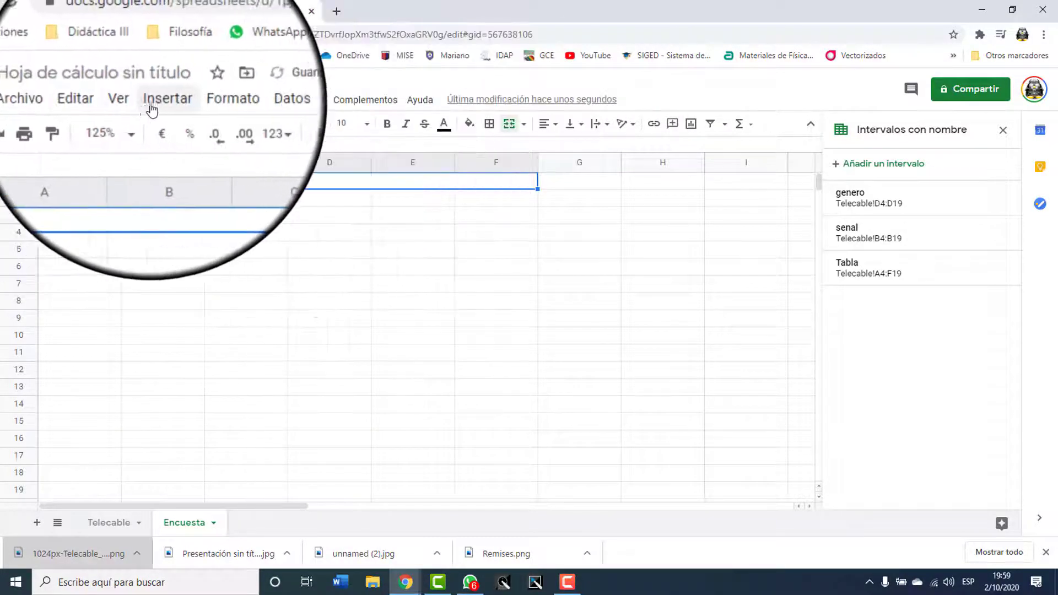
pyautogui.click(160, 99)
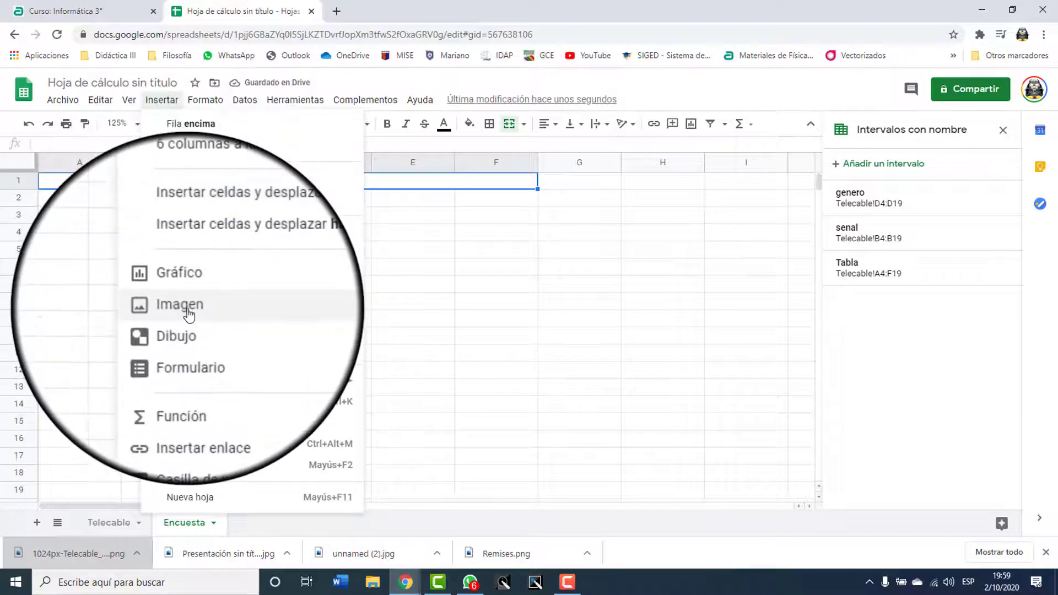
pyautogui.moveTo(231, 305)
pyautogui.click(407, 316)
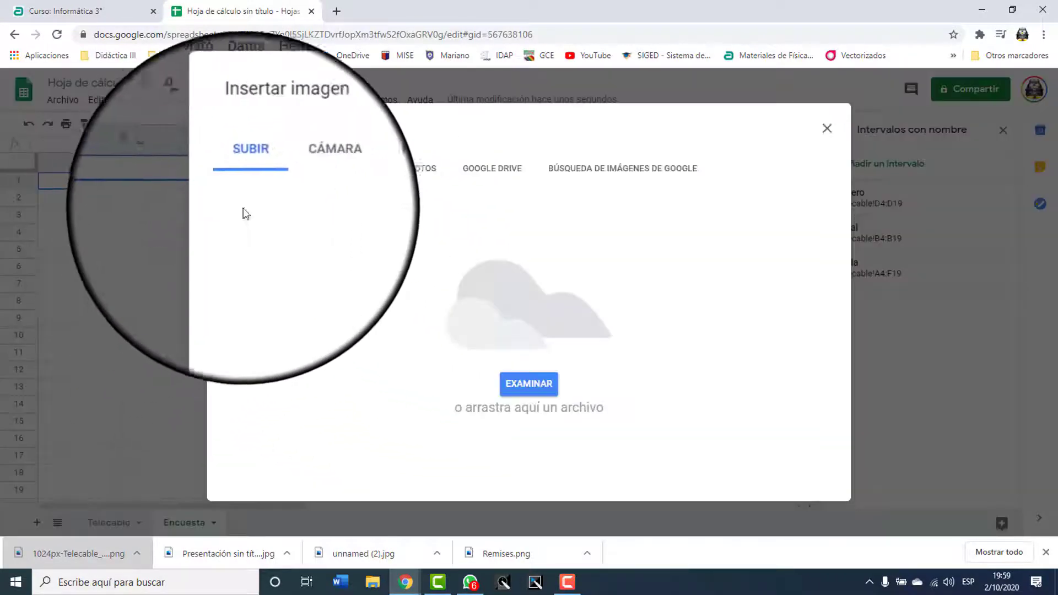
pyautogui.click(524, 388)
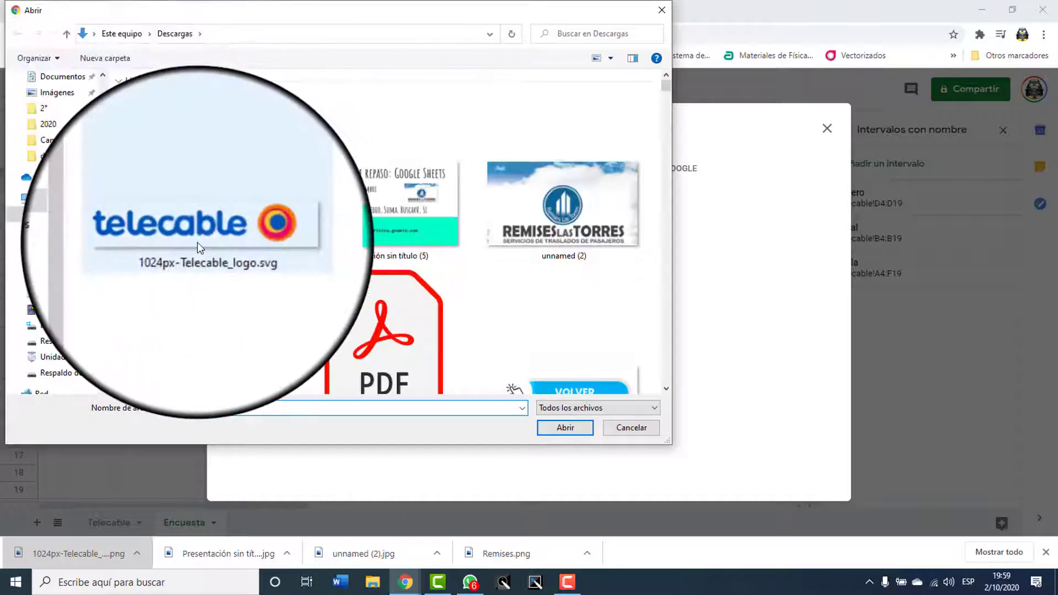
pyautogui.doubleClick(197, 242)
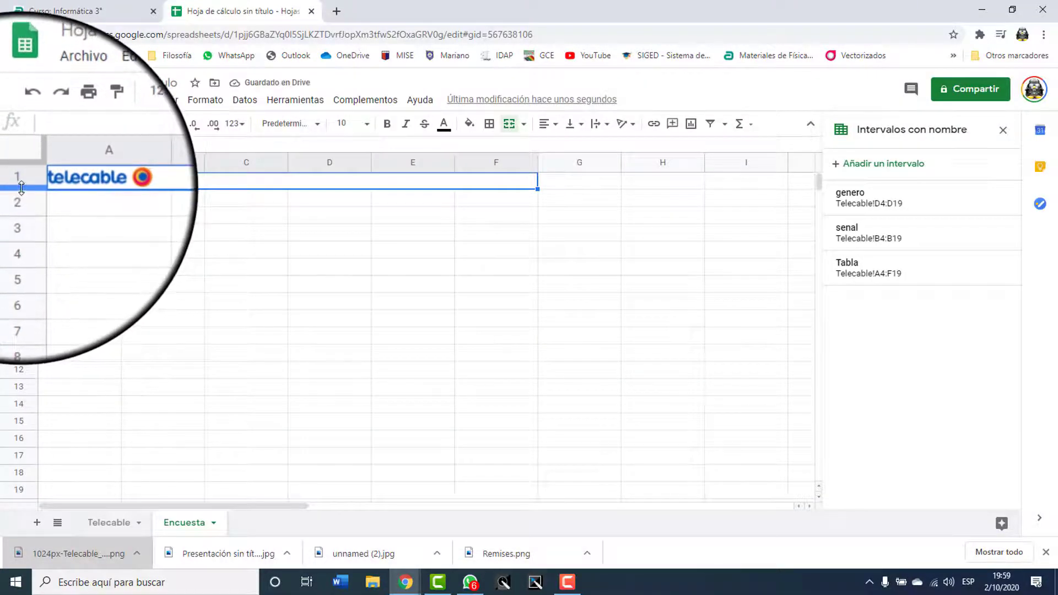
# Increase the height of row 1 to enlarge the Telecable logo and align it to the right of the merged cell
pyautogui.moveTo(22, 189); pyautogui.dragTo(18, 215)
pyautogui.moveTo(14, 231); pyautogui.dragTo(3, 277)
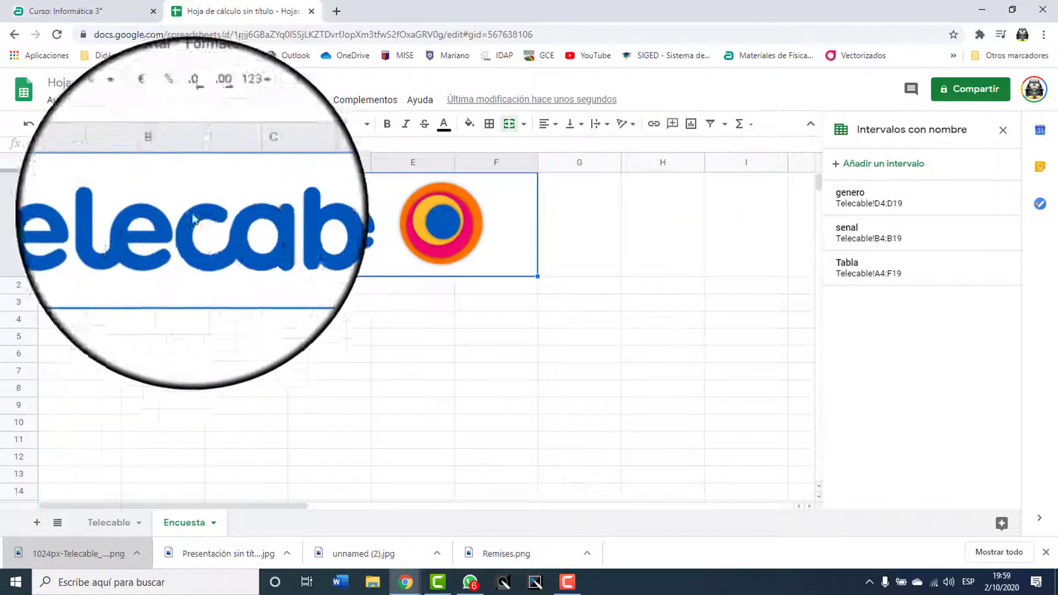
pyautogui.click(554, 126)
pyautogui.click(561, 145)
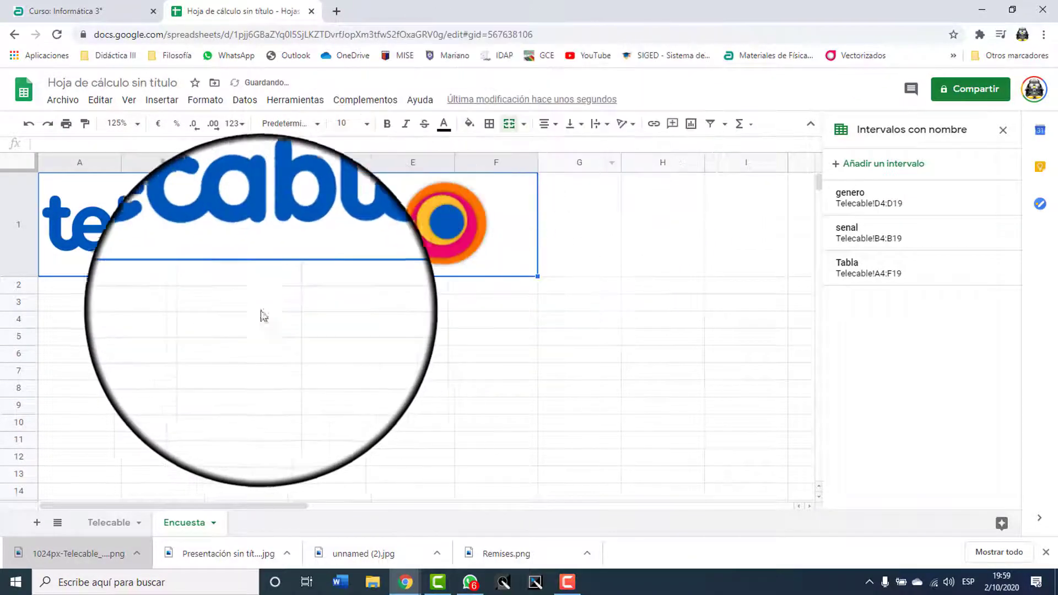
pyautogui.moveTo(24, 278)
pyautogui.mouseDown()
pyautogui.moveTo(24, 291)
pyautogui.moveTo(24, 278)
pyautogui.mouseUp()
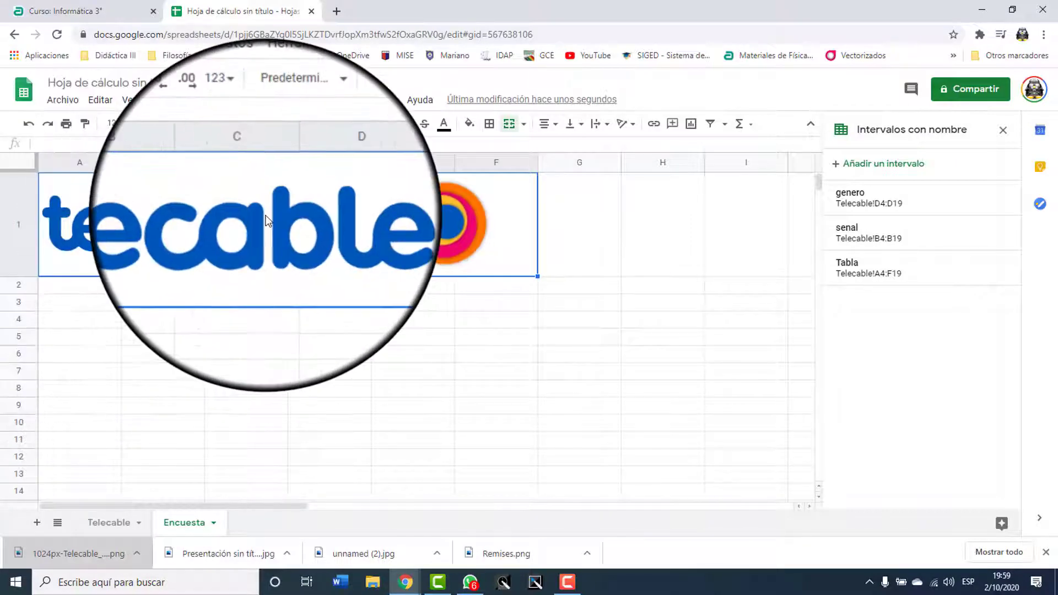
pyautogui.click(551, 124)
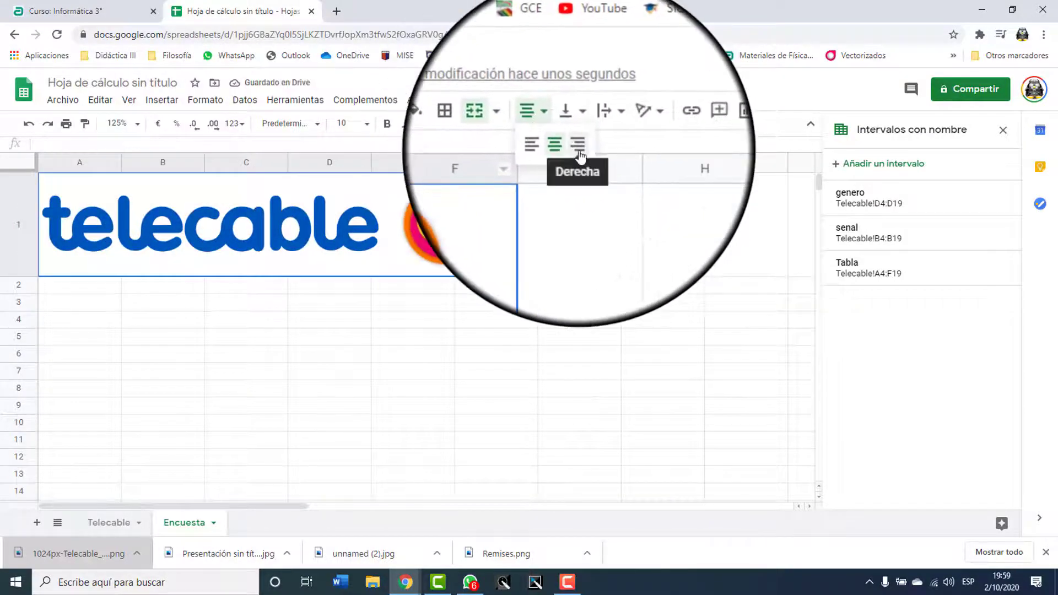
pyautogui.click(576, 145)
# Enter the title Encuesta a usuarios in A2
pyautogui.click(105, 287)
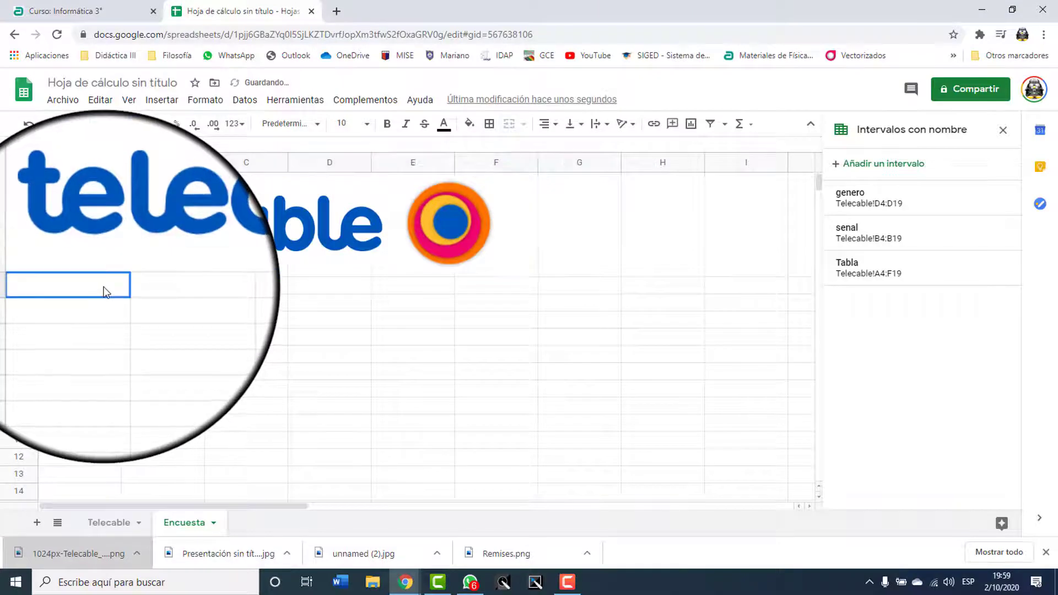
pyautogui.moveTo(105, 287); pyautogui.dragTo(486, 281)
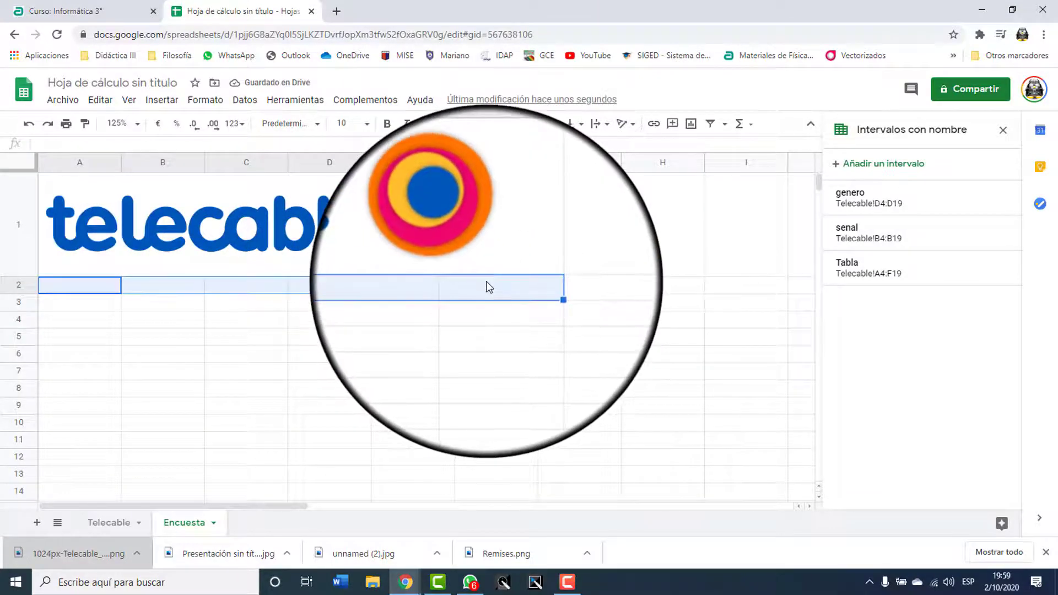
pyautogui.write('Encuesta')
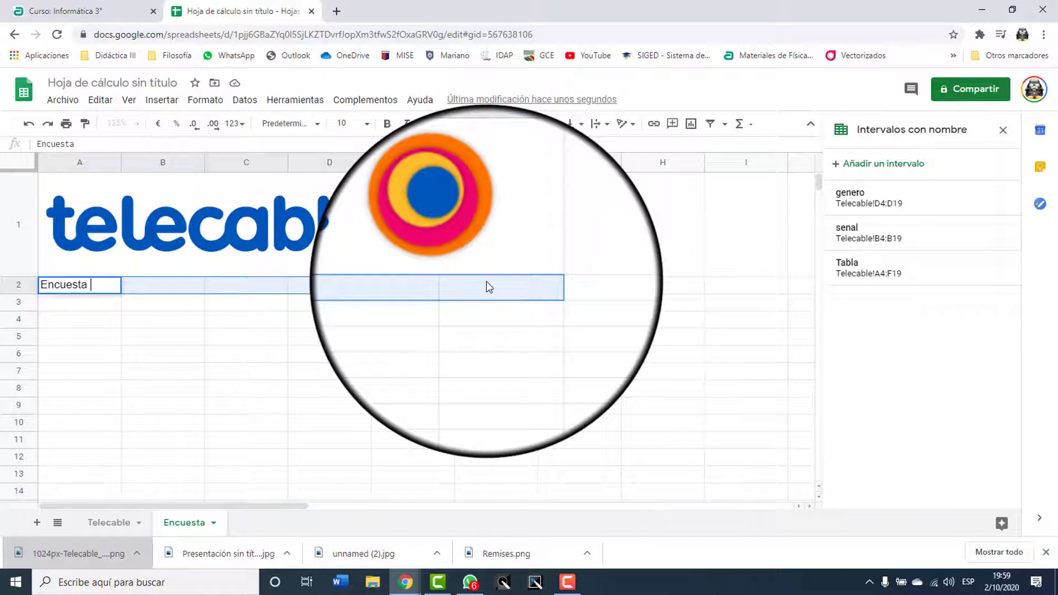
pyautogui.write('a usuarios')
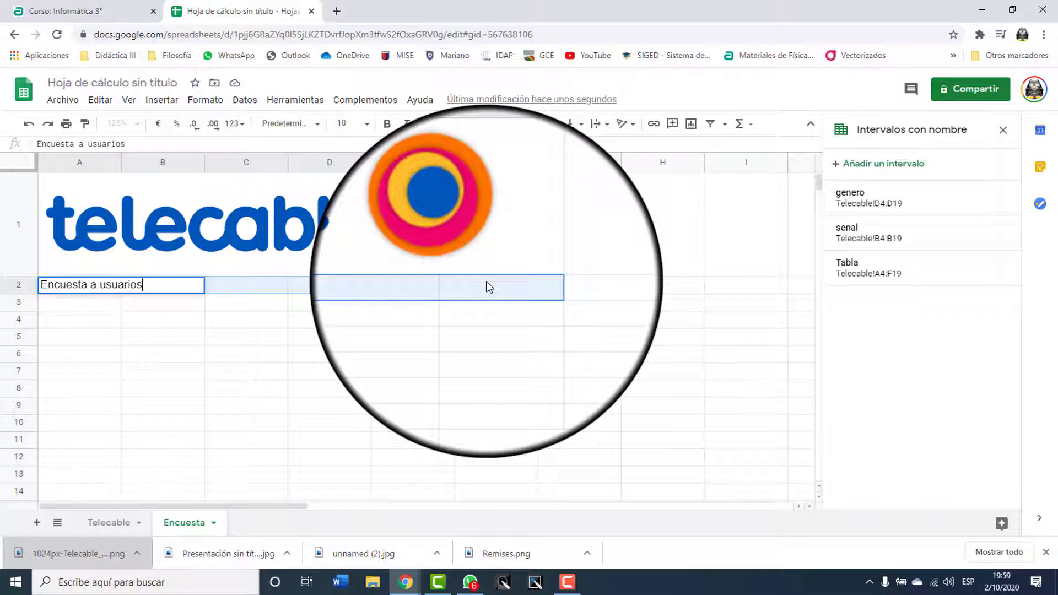
pyautogui.press('Tab')
# Merge cells A2:F2 into one title cell
pyautogui.moveTo(486, 281); pyautogui.dragTo(58, 290)
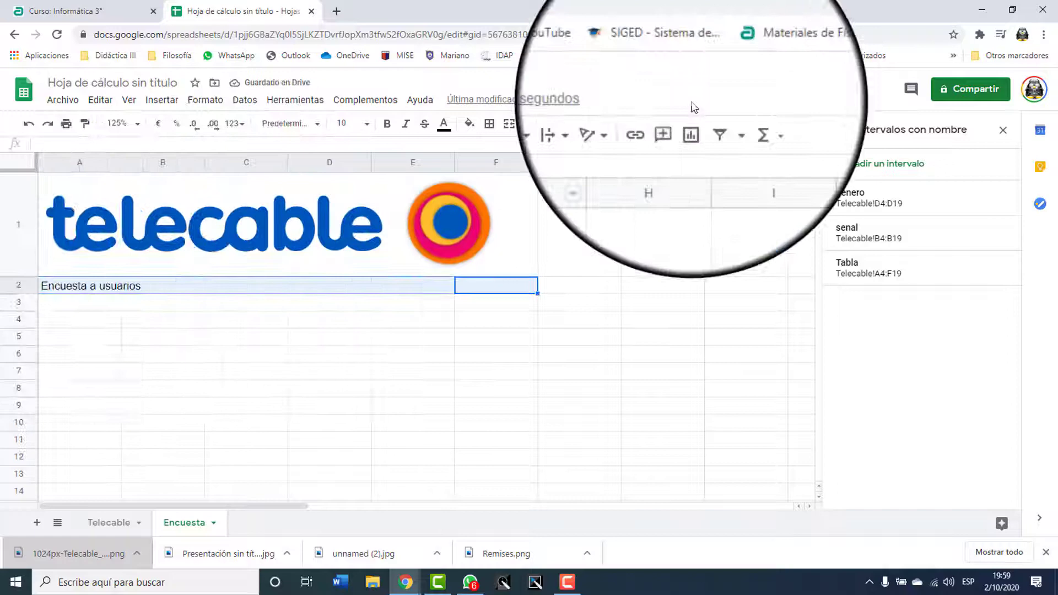
pyautogui.click(512, 124)
pyautogui.click(419, 371)
# Give the merged title cell in row 2 the theme's orange fill and white text
pyautogui.click(250, 281)
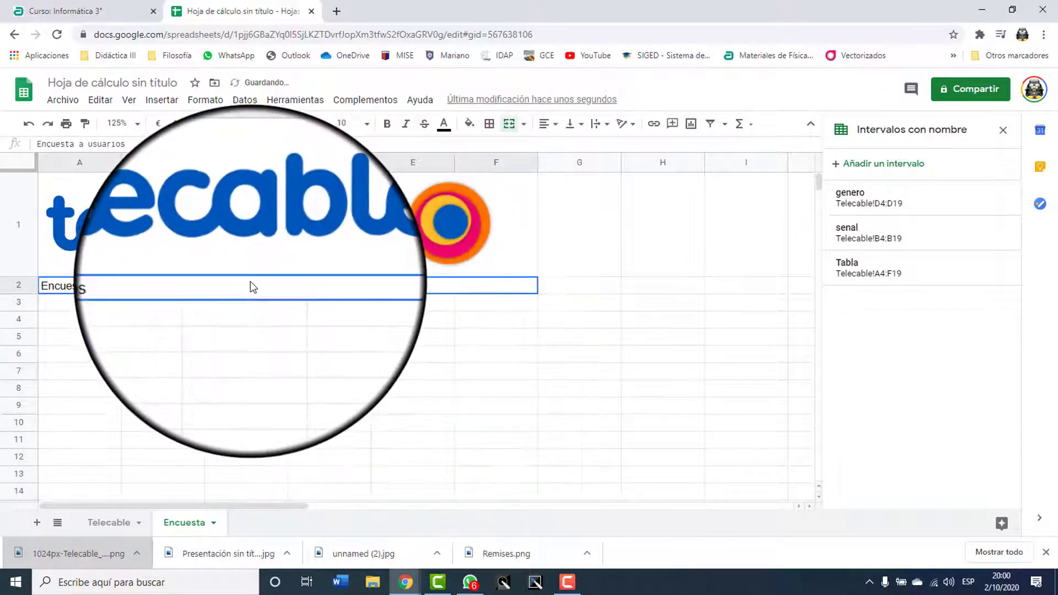
pyautogui.click(468, 123)
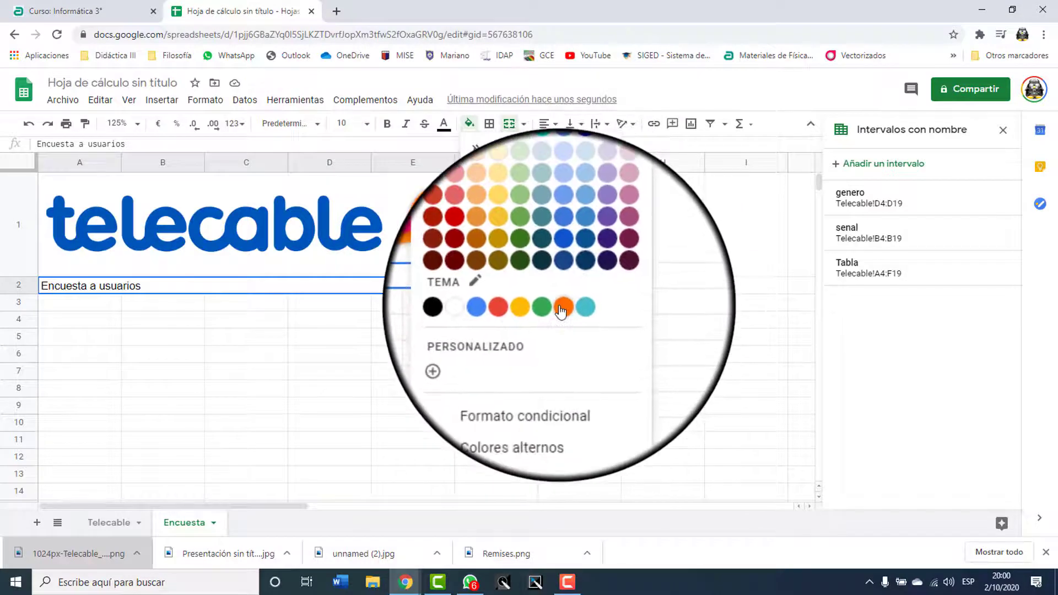
pyautogui.click(560, 307)
pyautogui.click(435, 122)
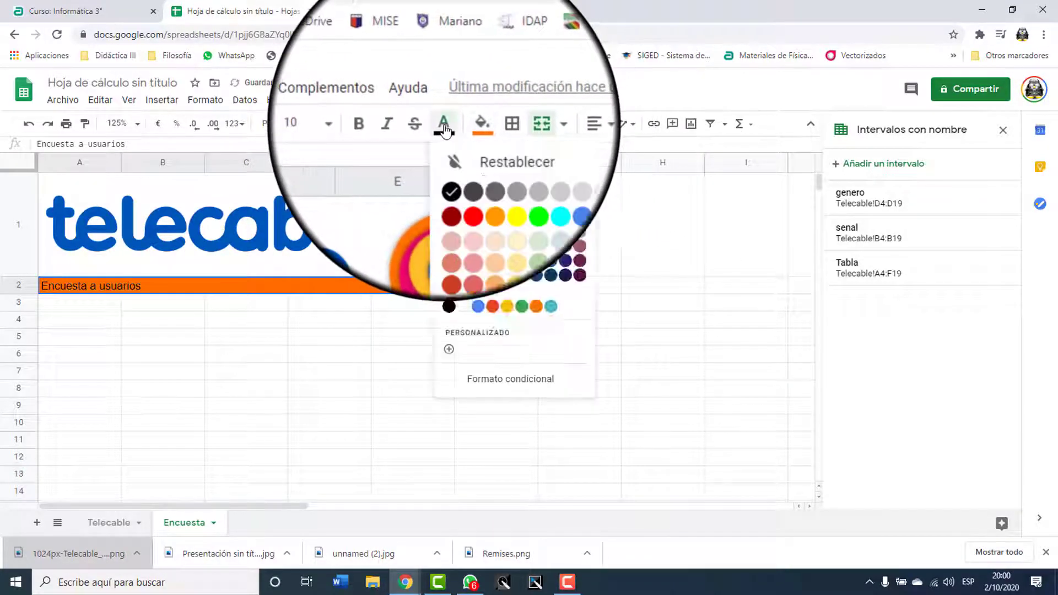
pyautogui.click(578, 169)
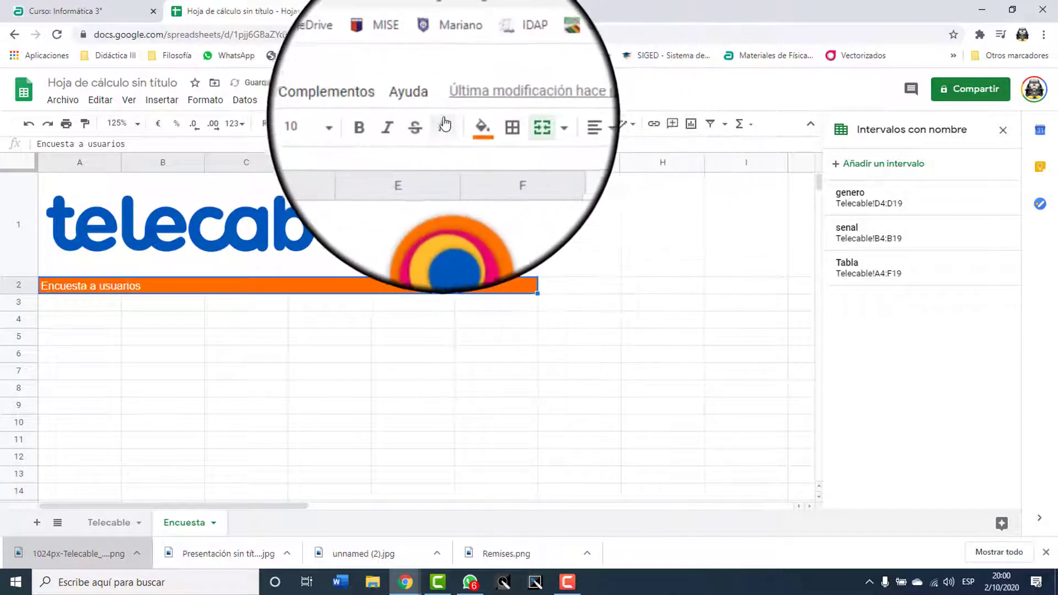
# Make the title Encuesta a usuarios bold and increase its font size
pyautogui.click(390, 127)
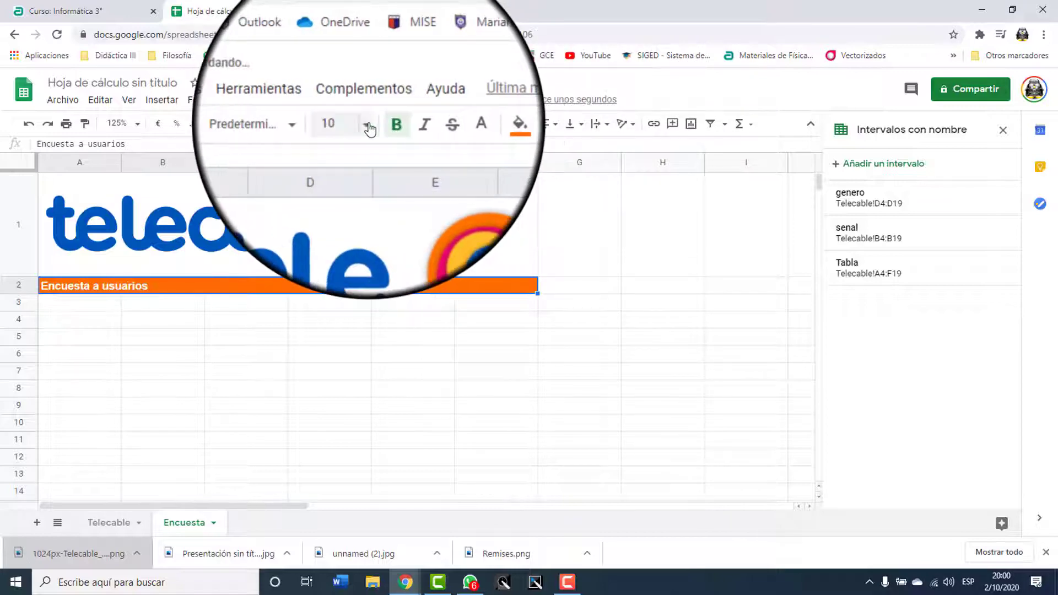
pyautogui.click(365, 125)
pyautogui.click(346, 276)
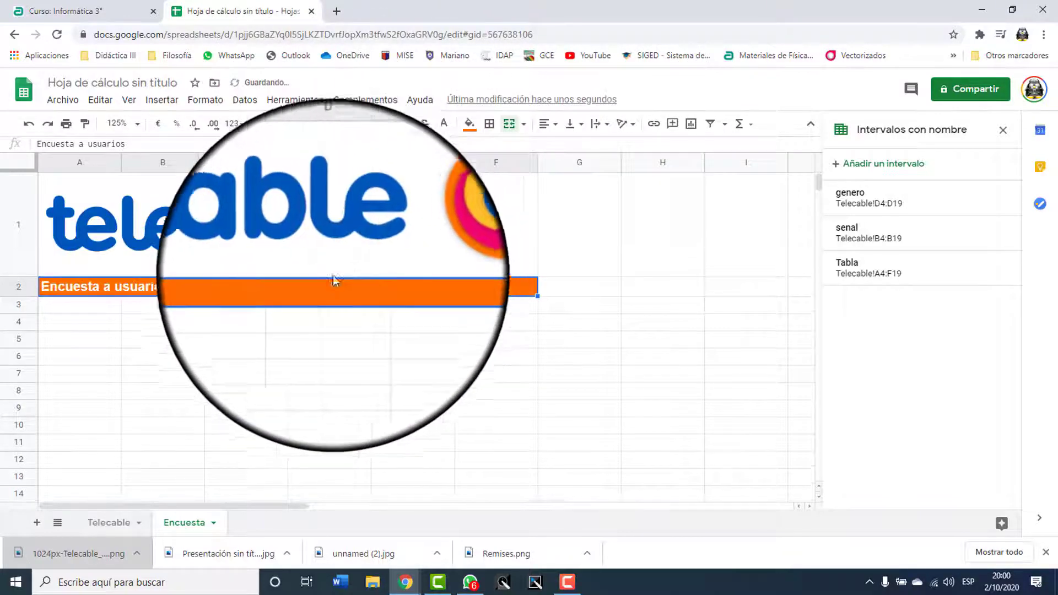
# Enter the label Personas que prefieren el género in A4
pyautogui.click(80, 318)
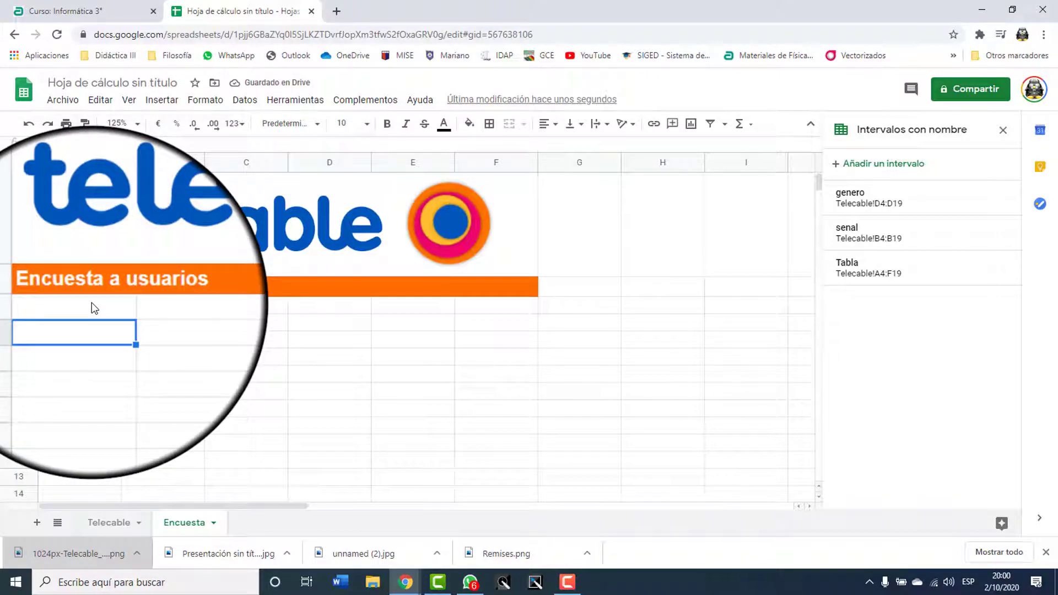
pyautogui.write('Personas que')
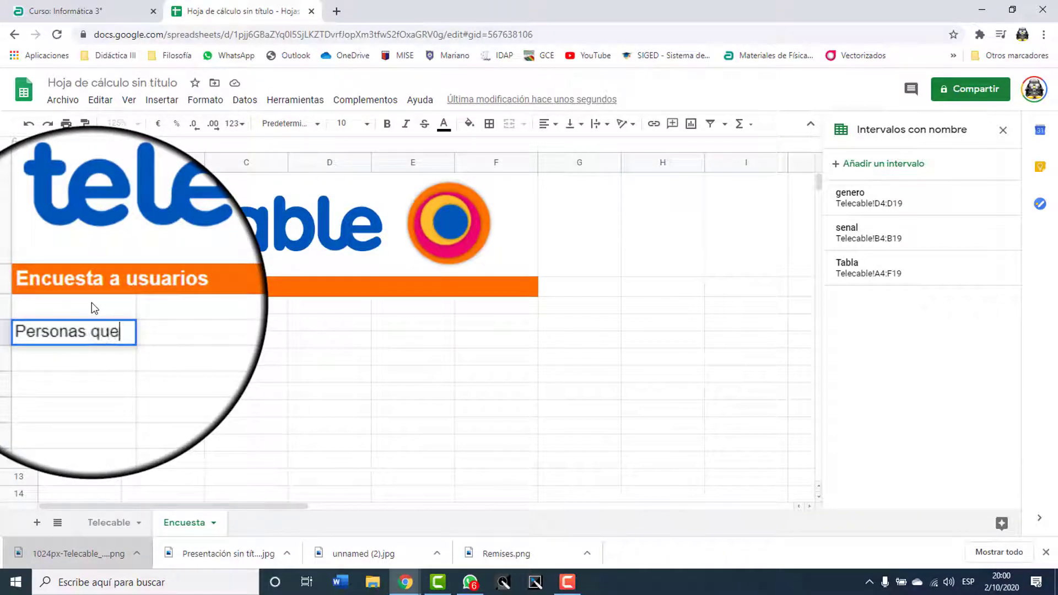
pyautogui.write(' prefiere')
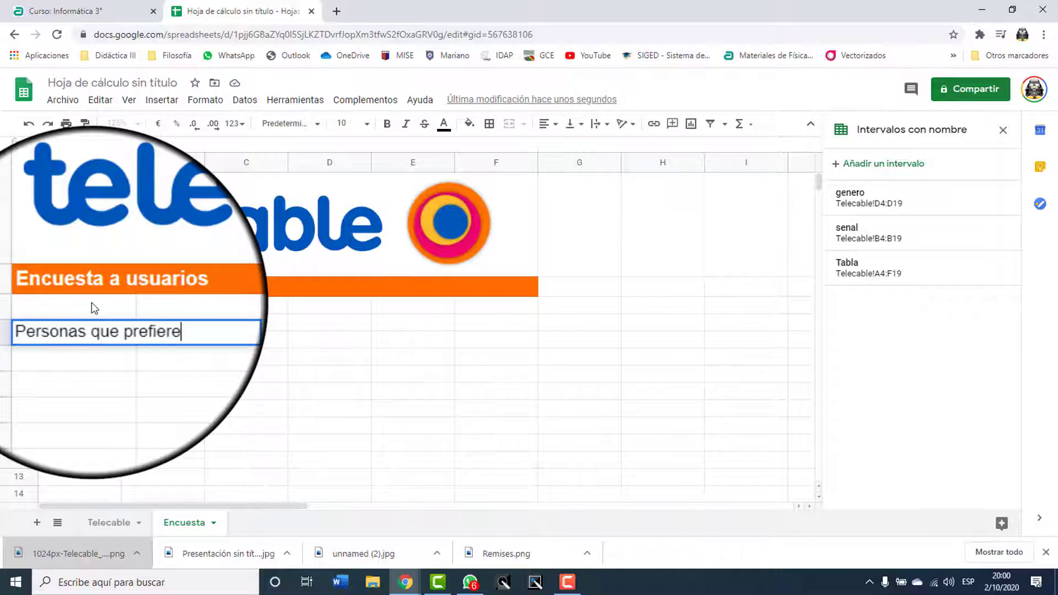
pyautogui.write('n el gér')
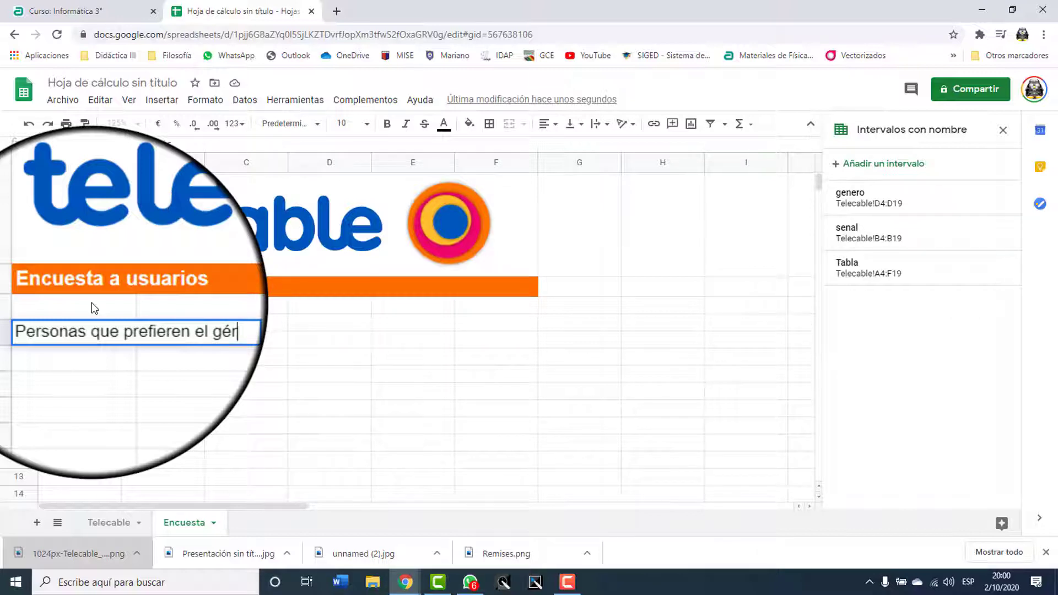
pyautogui.press('BackSpace')
pyautogui.write('nero')
pyautogui.press('Return')
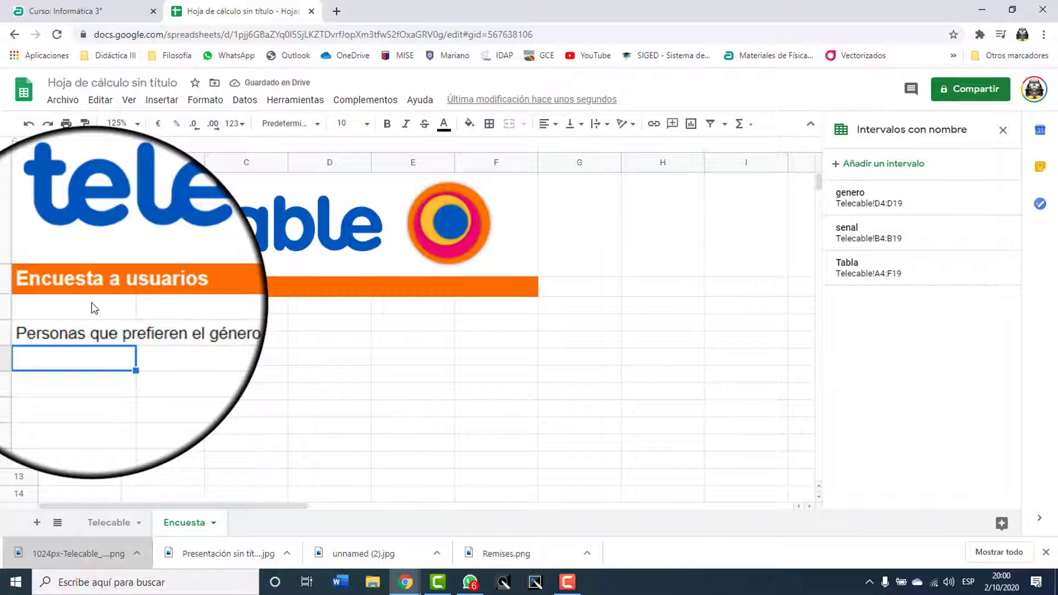
# Enter the label Abonados que prefieren la señal in A5
pyautogui.write('Abonados que ')
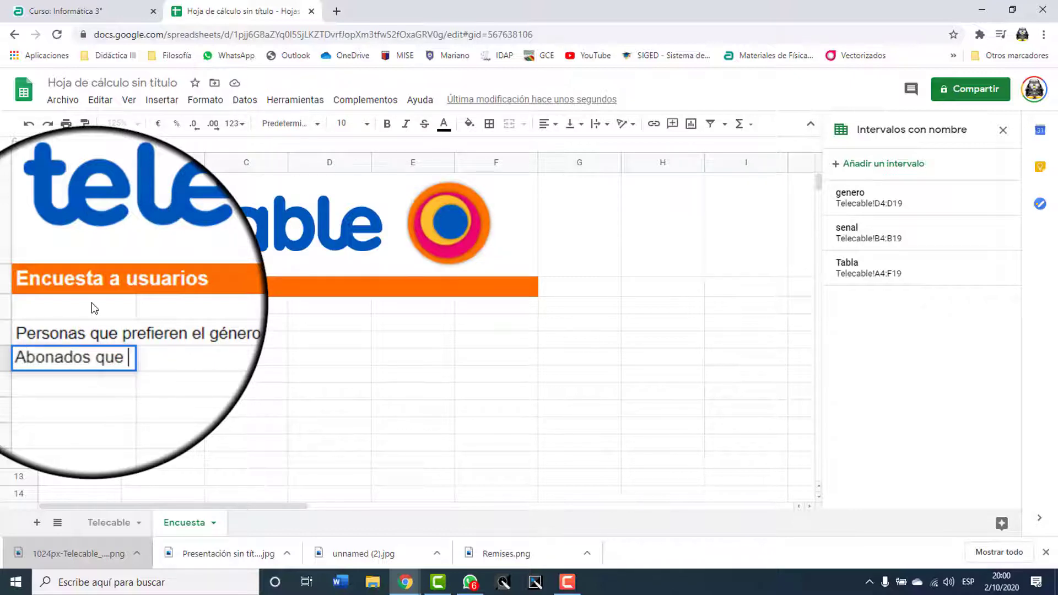
pyautogui.write('prefieren ')
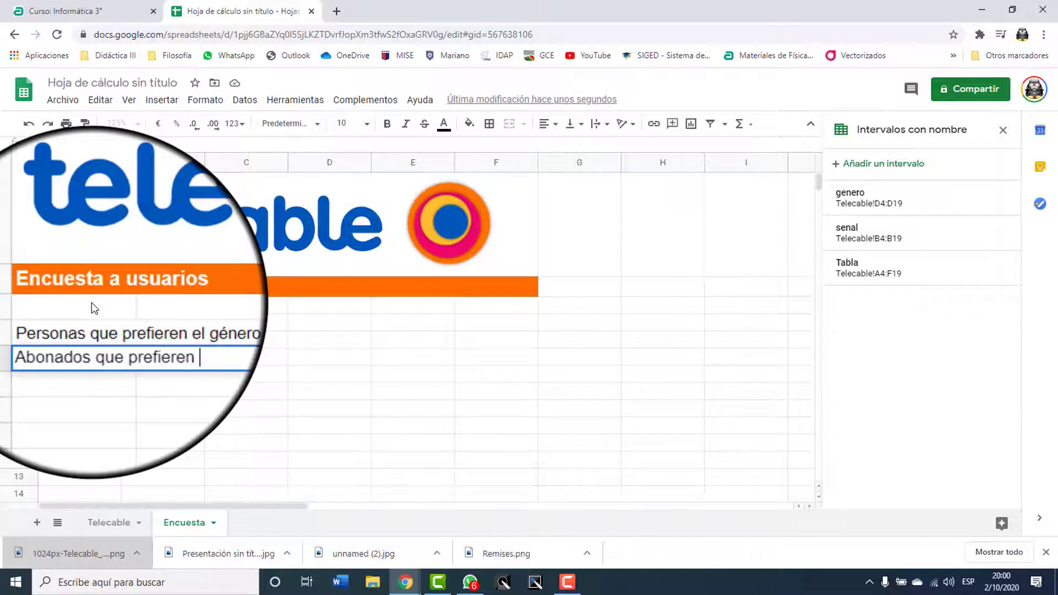
pyautogui.write('la señal')
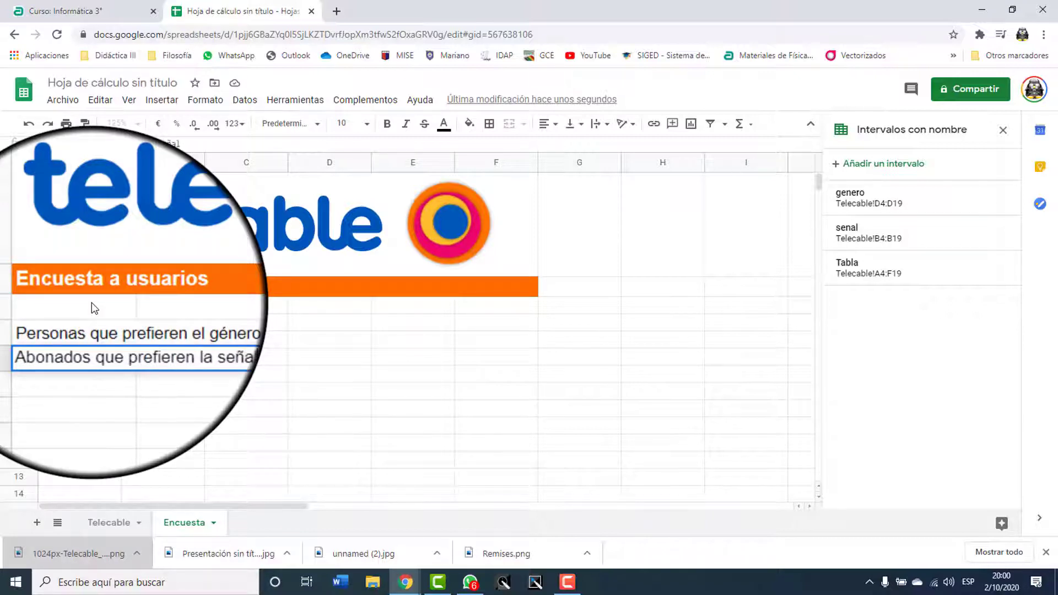
pyautogui.press('Return')
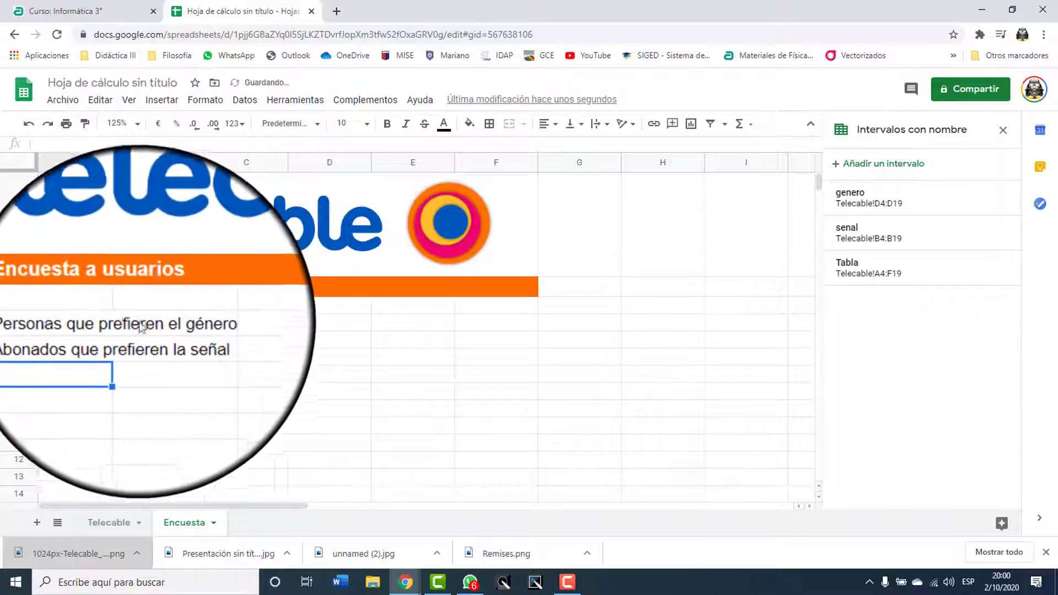
# Merge cells A4:B4 so the género label fits in one cell
pyautogui.moveTo(147, 325); pyautogui.dragTo(69, 327)
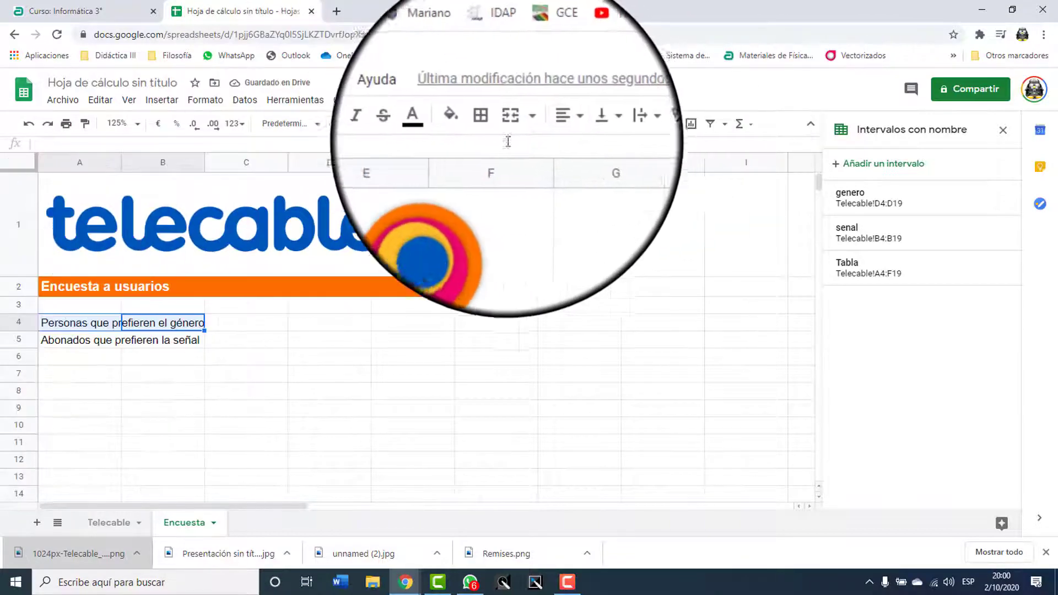
pyautogui.click(508, 123)
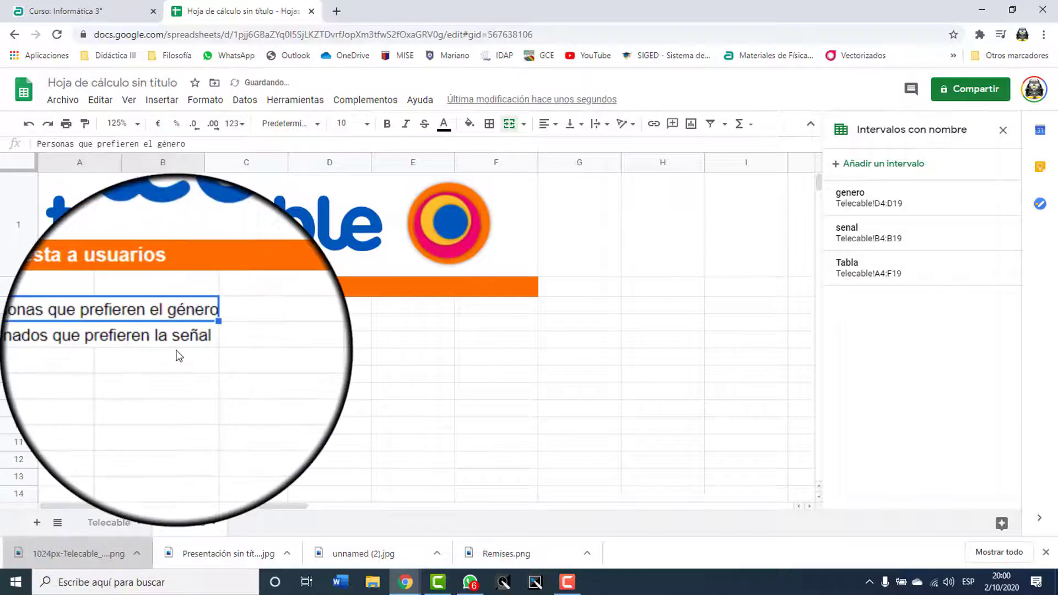
# Merge cells A5:B5 so the señal label fits in one cell
pyautogui.click(147, 340)
pyautogui.moveTo(132, 340); pyautogui.dragTo(77, 340)
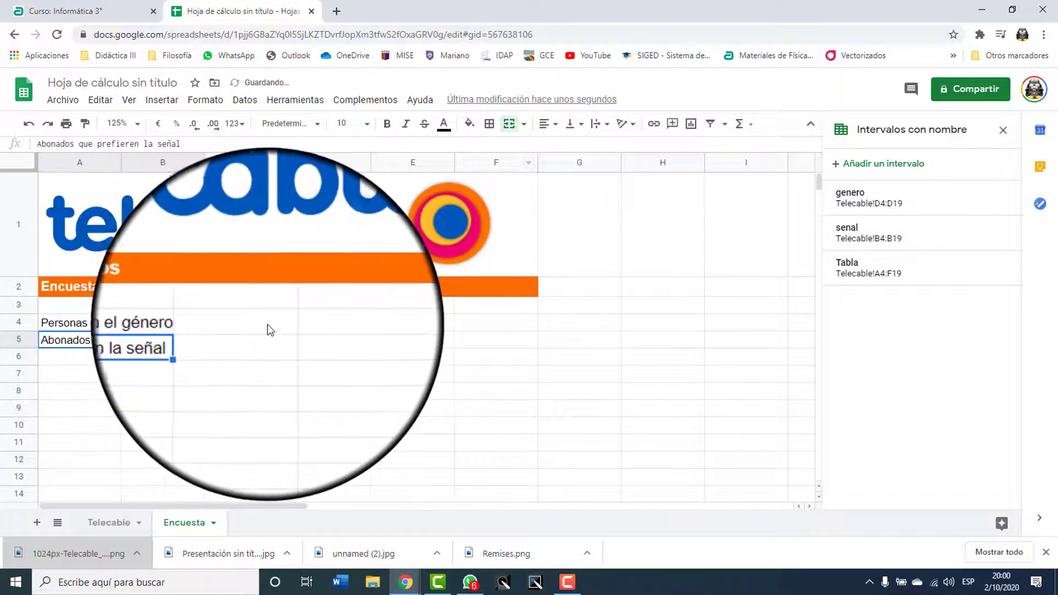
# Open the conditional formatting rules for cell C4
pyautogui.click(268, 329)
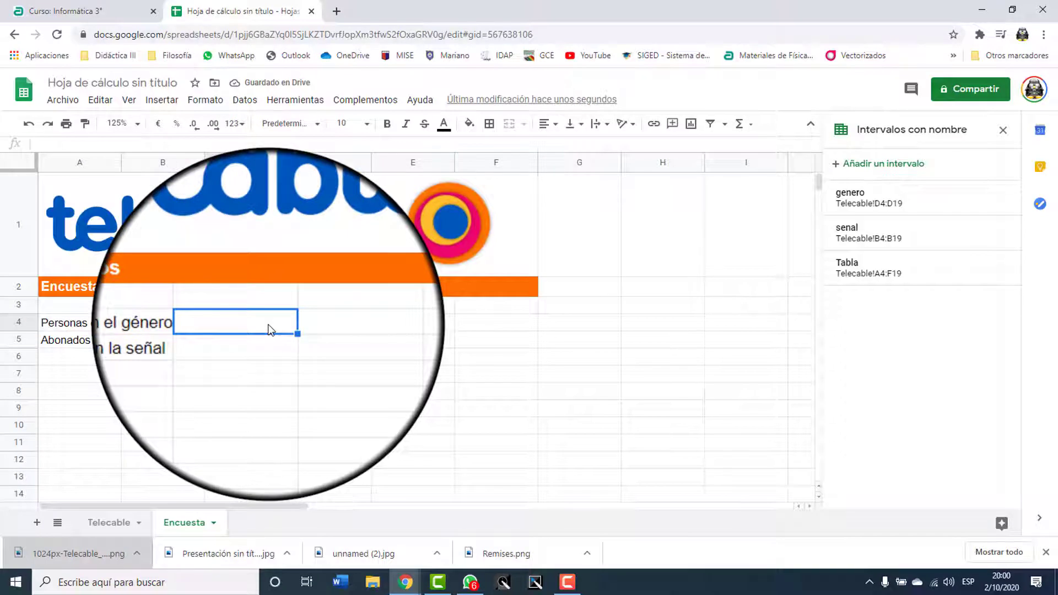
pyautogui.rightClick(267, 329)
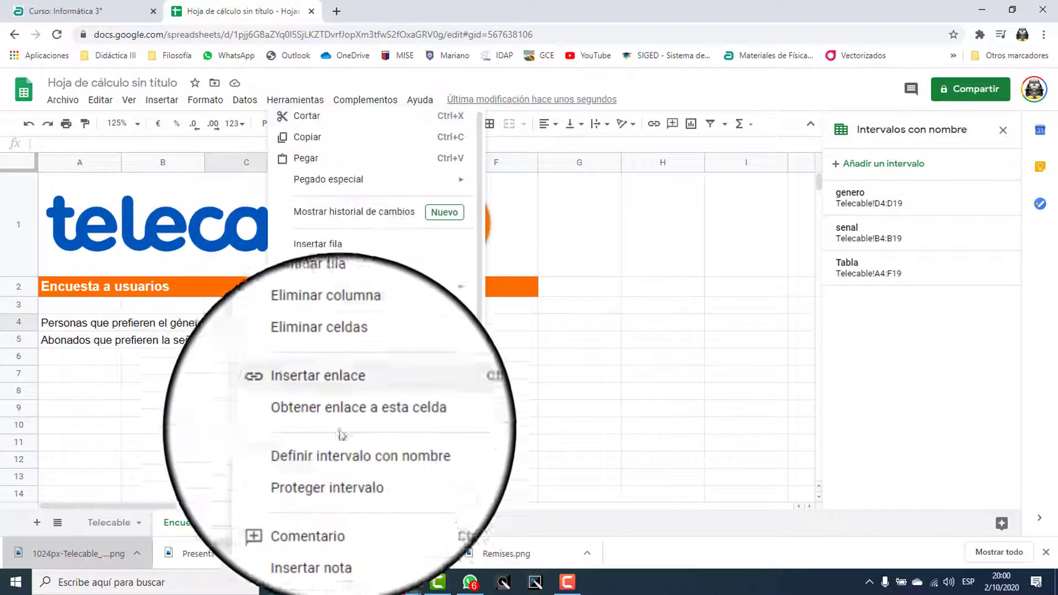
pyautogui.scroll(-1, 342, 384)
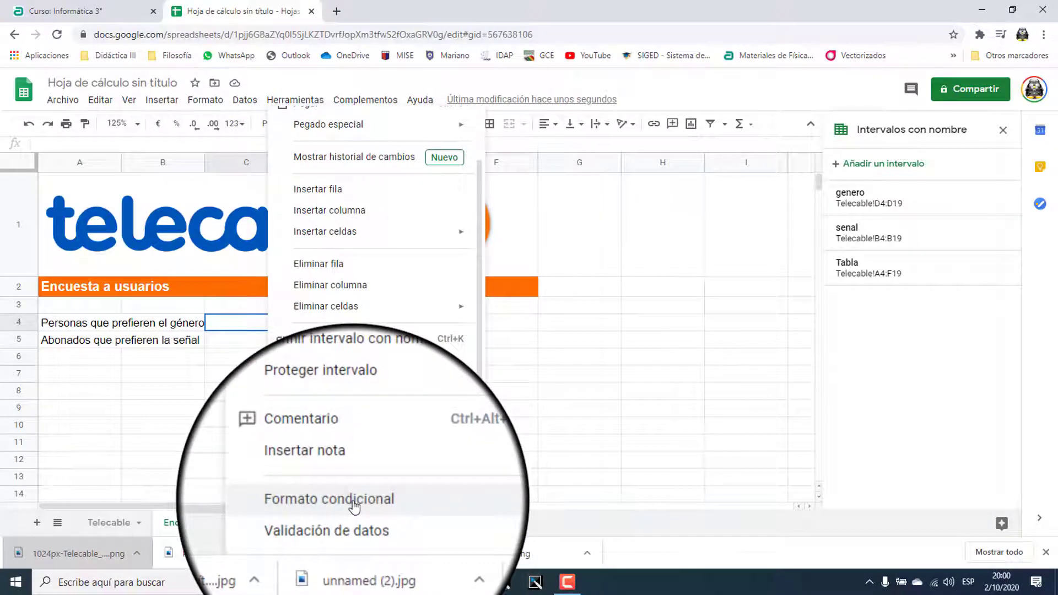
pyautogui.click(355, 503)
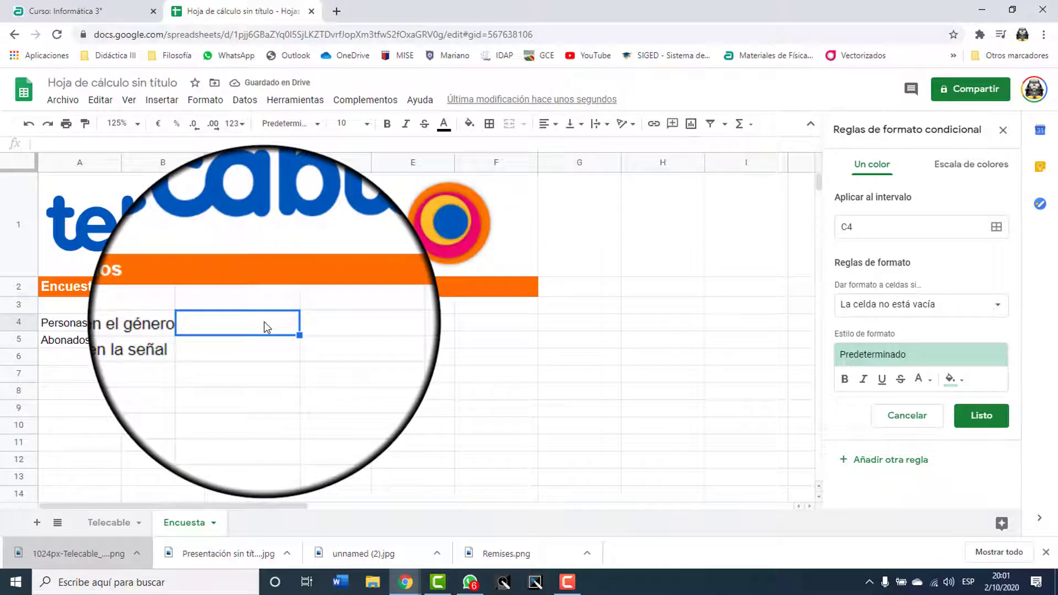
# Add data validation to C4 using a list of items: Comedia, Noticias, Deportes, Cine, Cultural
pyautogui.rightClick(264, 323)
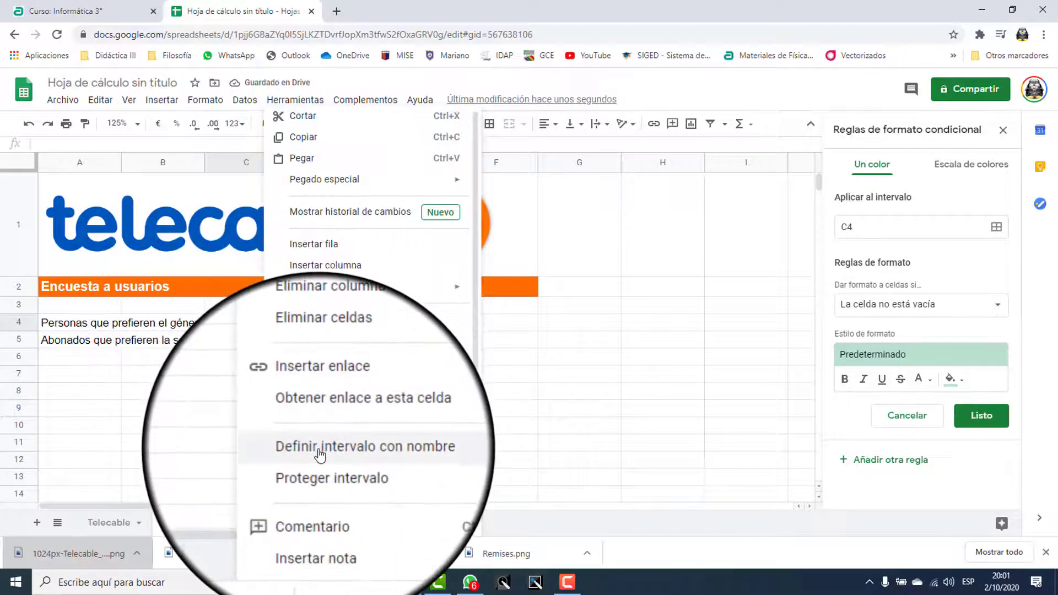
pyautogui.scroll(-1, 308, 468)
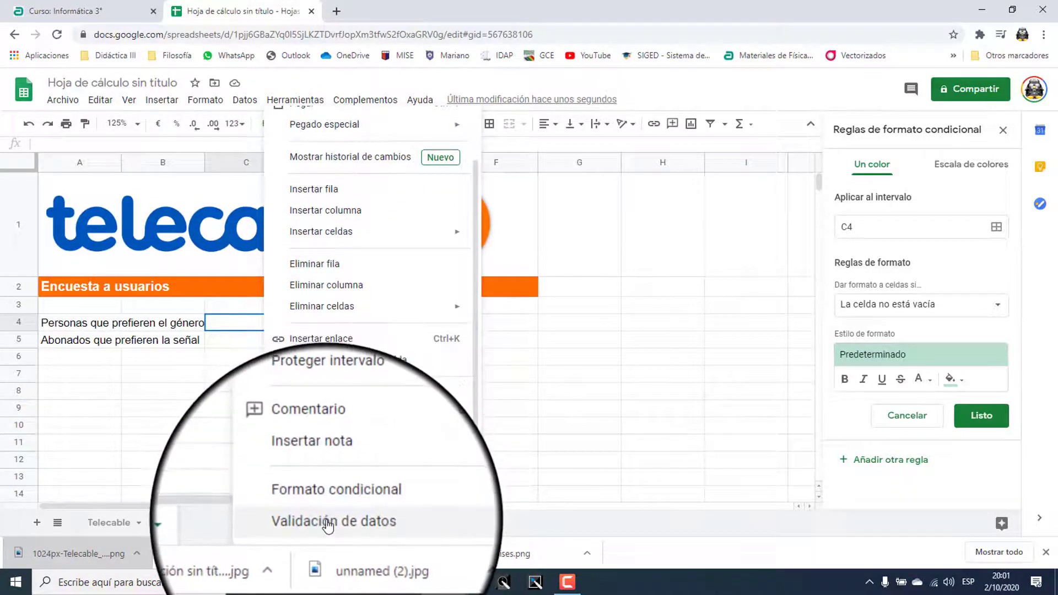
pyautogui.click(327, 468)
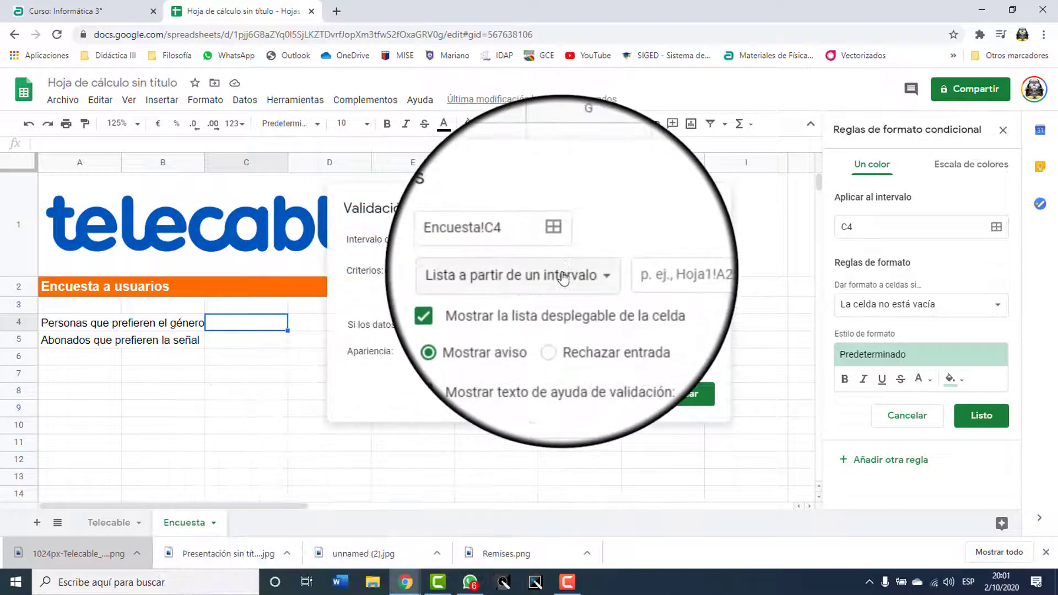
pyautogui.click(562, 273)
pyautogui.click(563, 276)
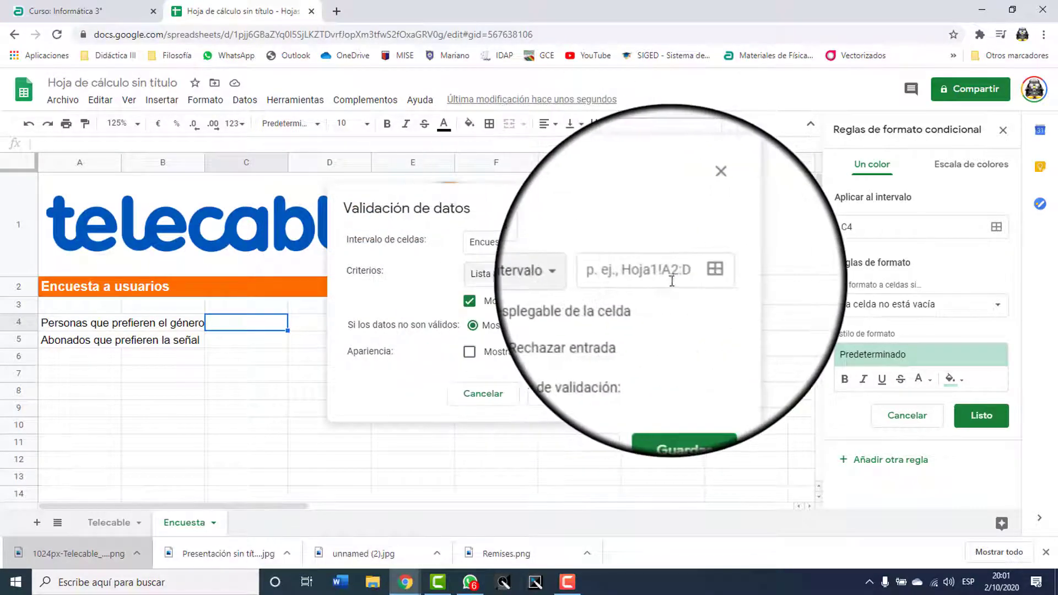
pyautogui.click(551, 286)
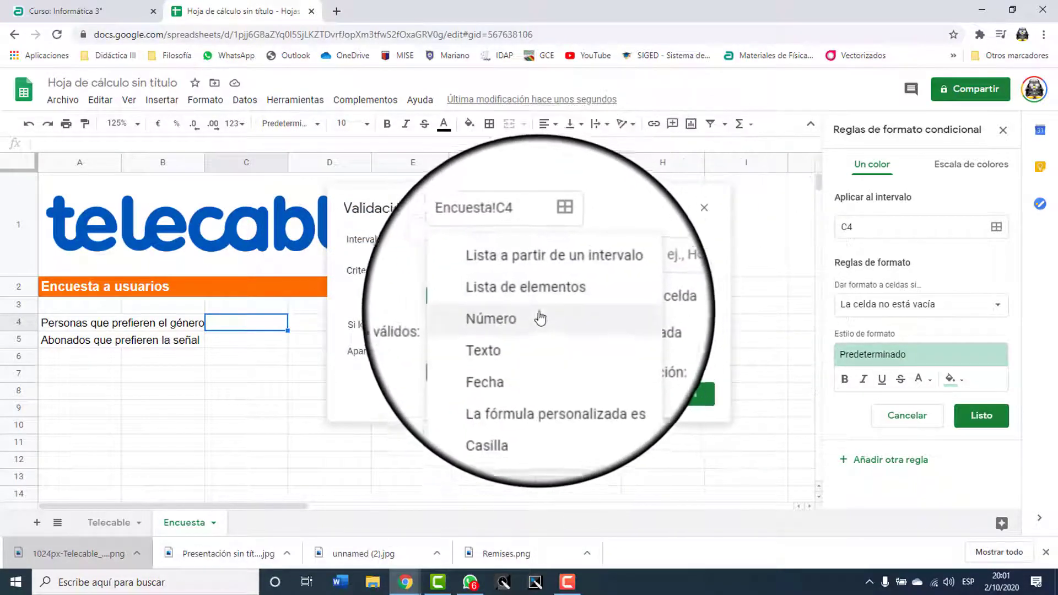
pyautogui.click(539, 300)
pyautogui.click(626, 276)
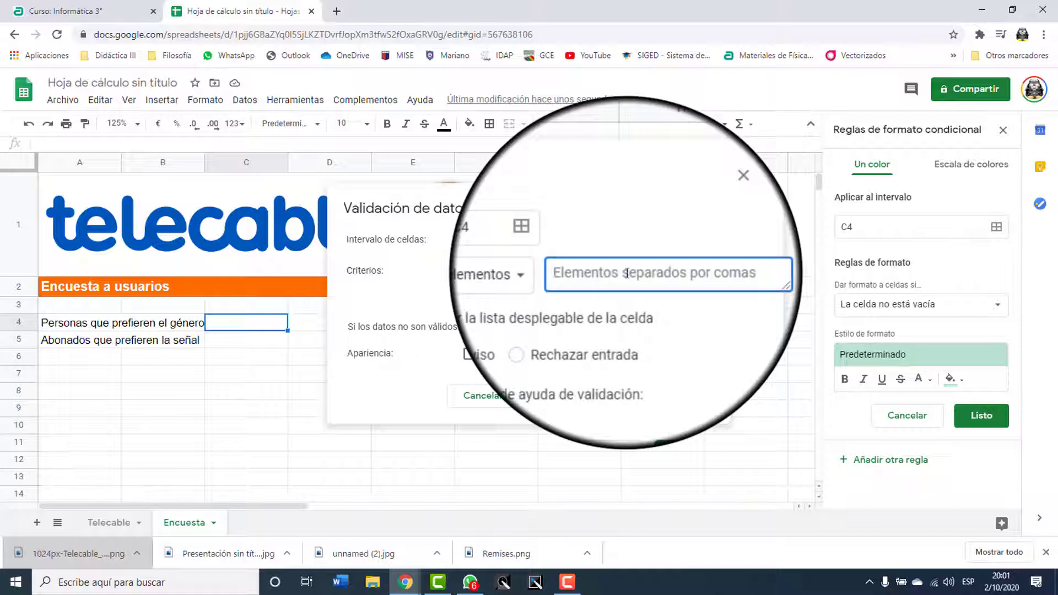
pyautogui.write('Comedio')
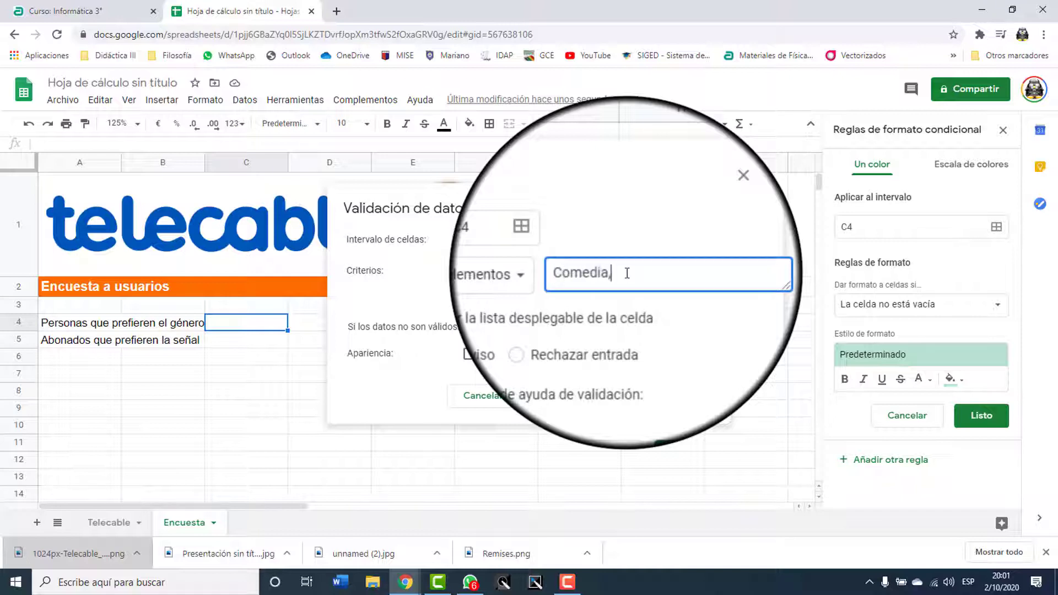
pyautogui.write(', Noticias, Deportes')
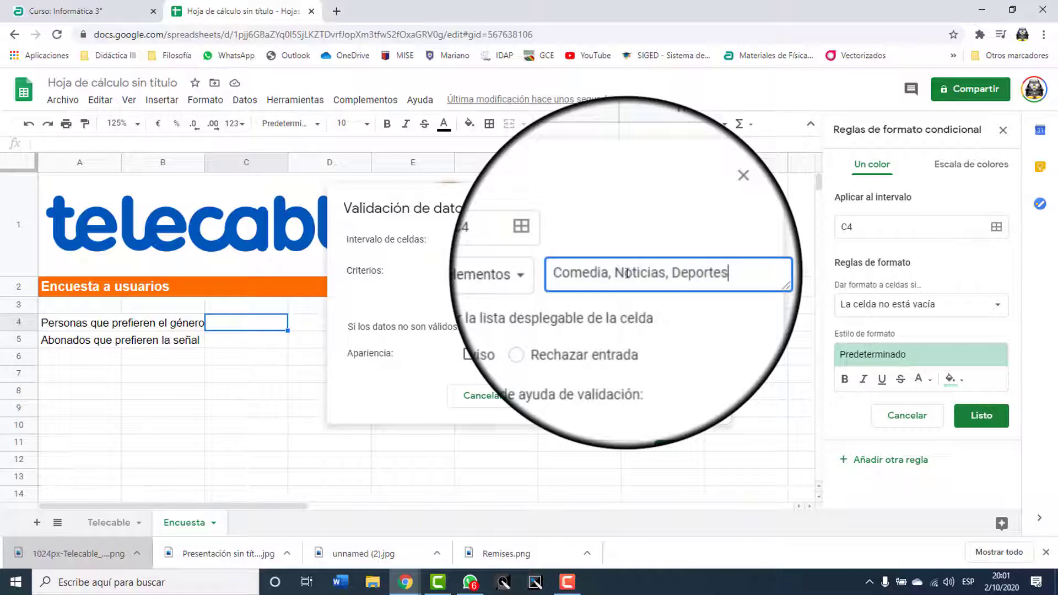
pyautogui.write(', Cine, Cultural')
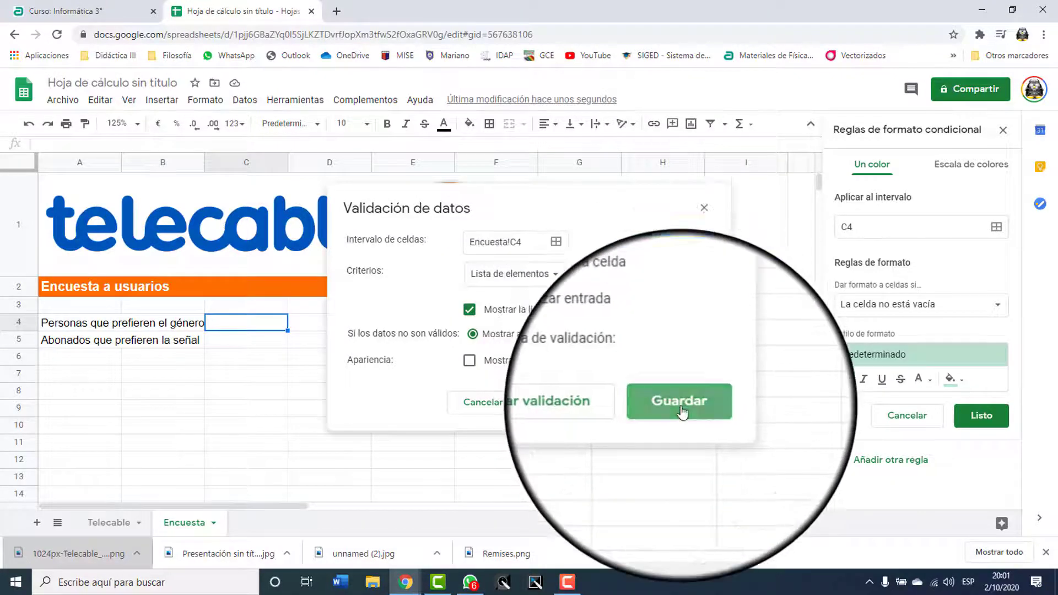
pyautogui.click(659, 402)
# Try several genres in C4's drop-down list, ending on Cultural, and widen column B slightly
pyautogui.click(266, 331)
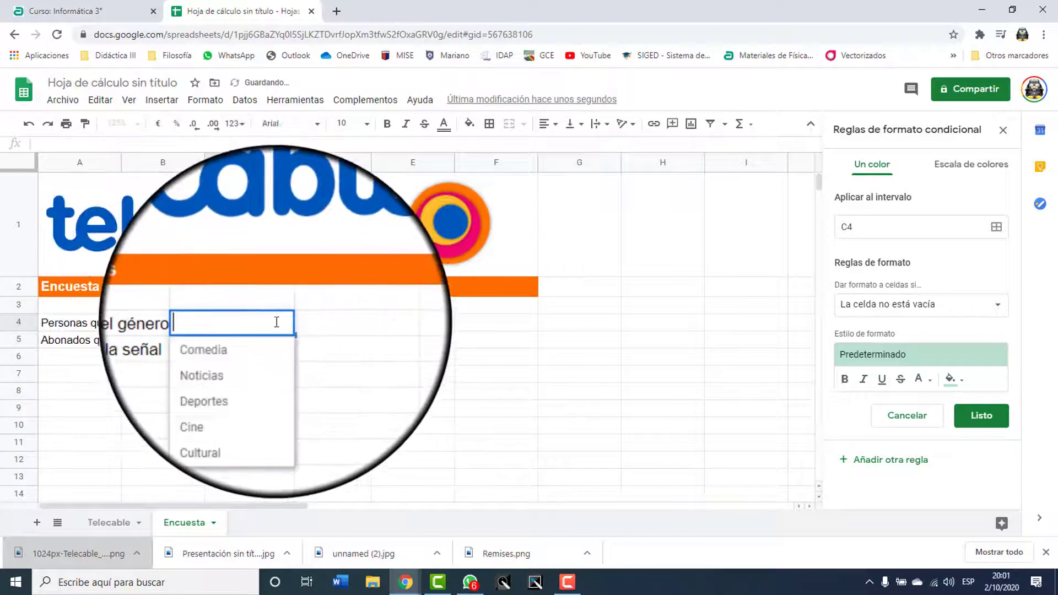
pyautogui.click(260, 347)
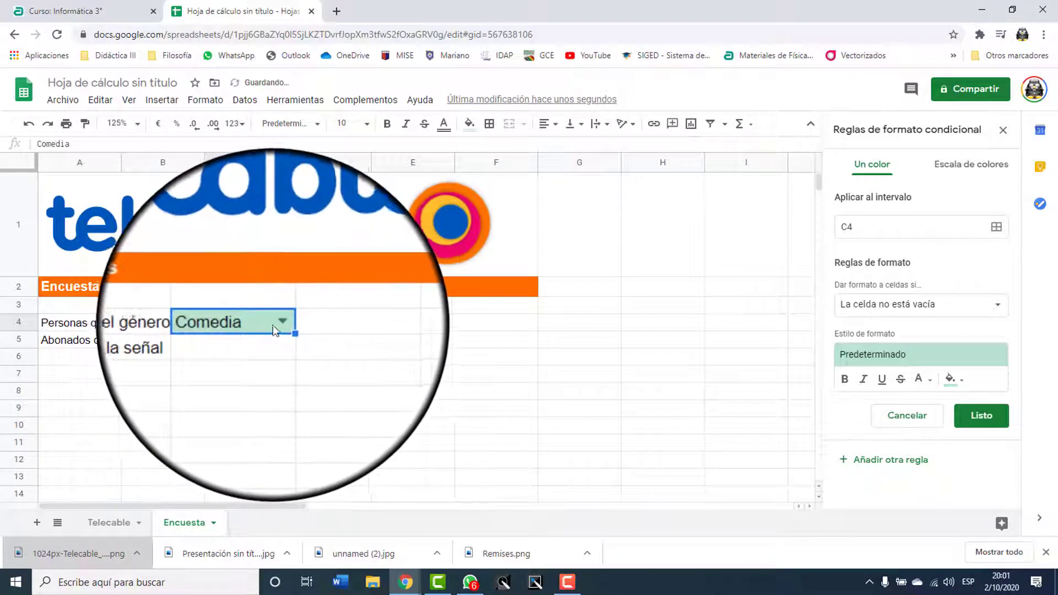
pyautogui.click(276, 325)
pyautogui.click(266, 378)
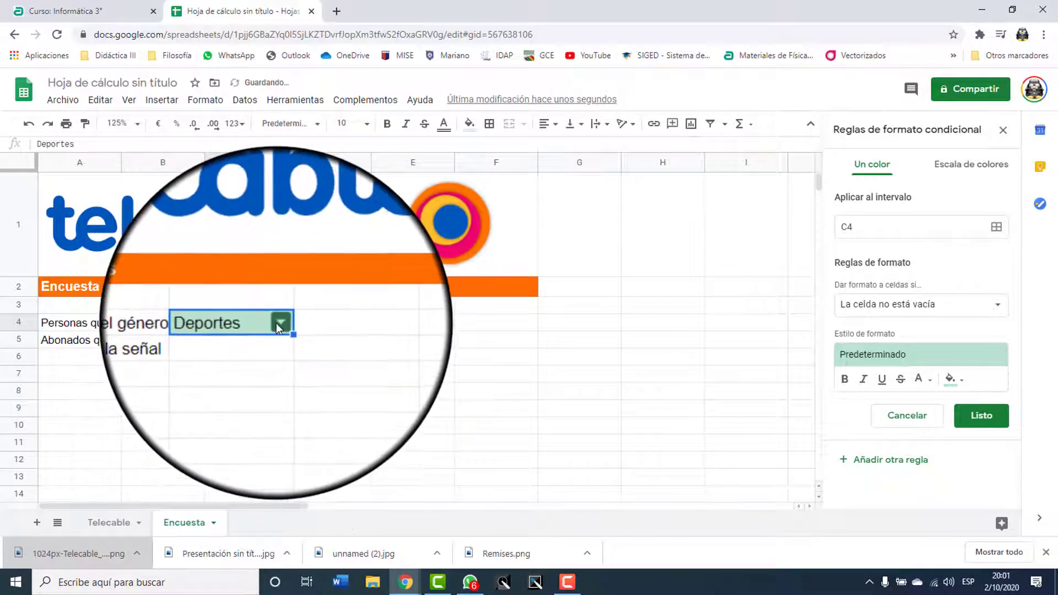
pyautogui.click(276, 323)
pyautogui.click(254, 390)
pyautogui.click(278, 325)
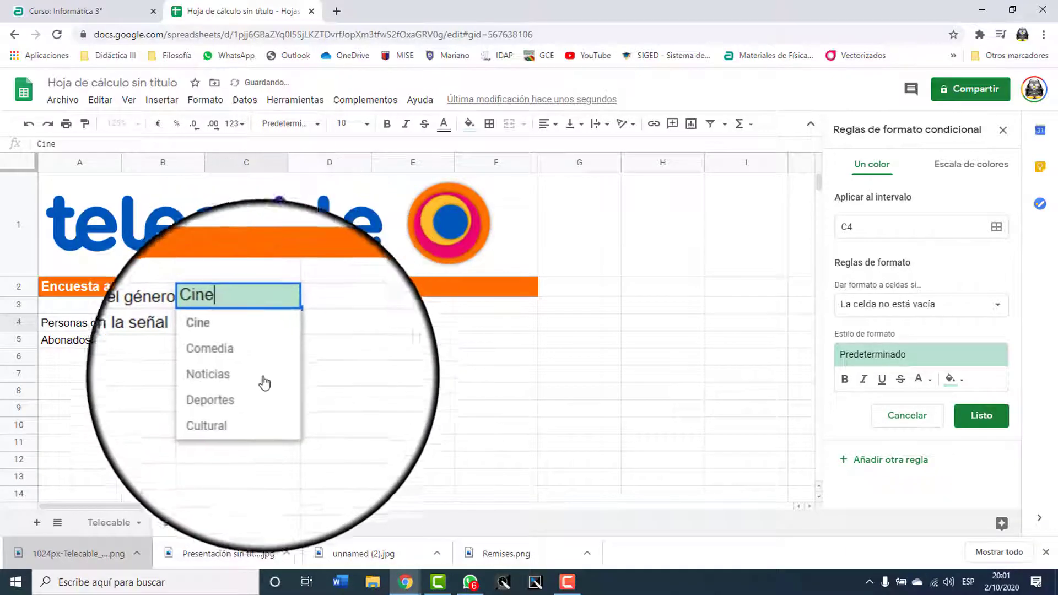
pyautogui.click(245, 416)
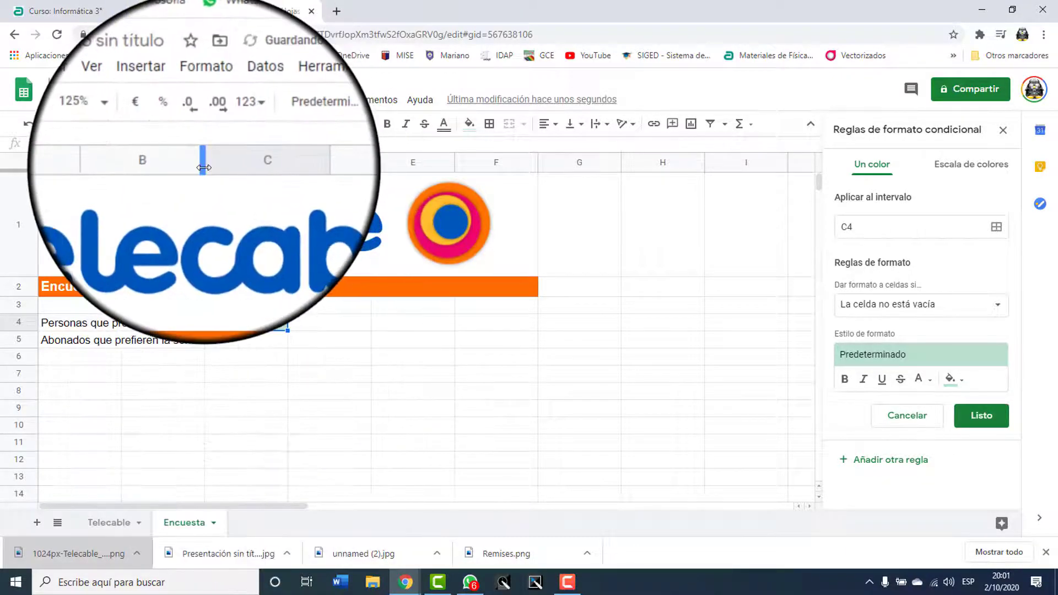
pyautogui.moveTo(204, 168); pyautogui.dragTo(211, 172)
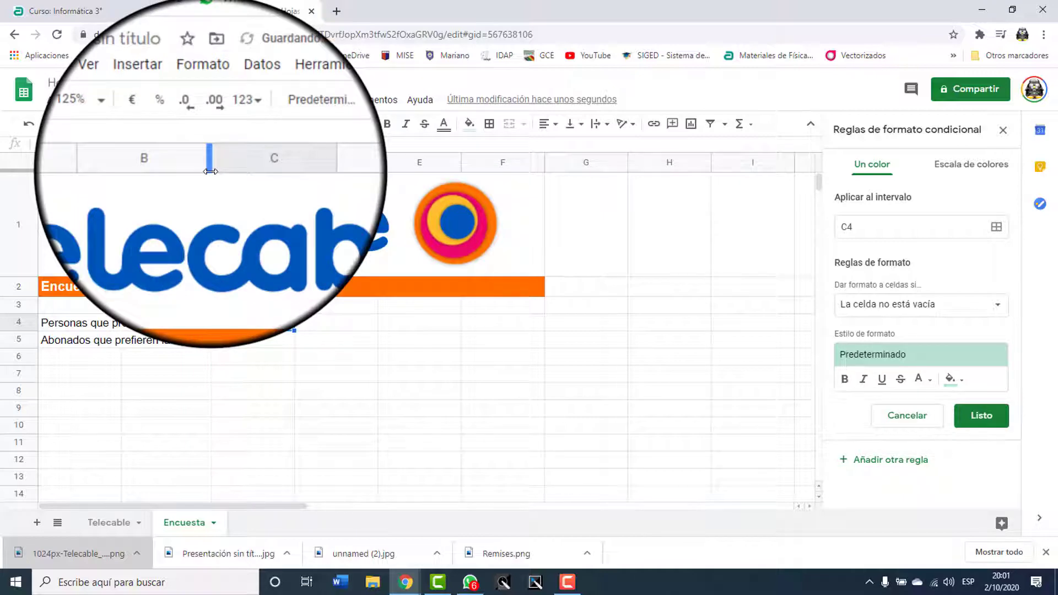
# Set up data validation for C5 using a list of items: 4, 22, 22, 29, 35, 43
pyautogui.click(261, 341)
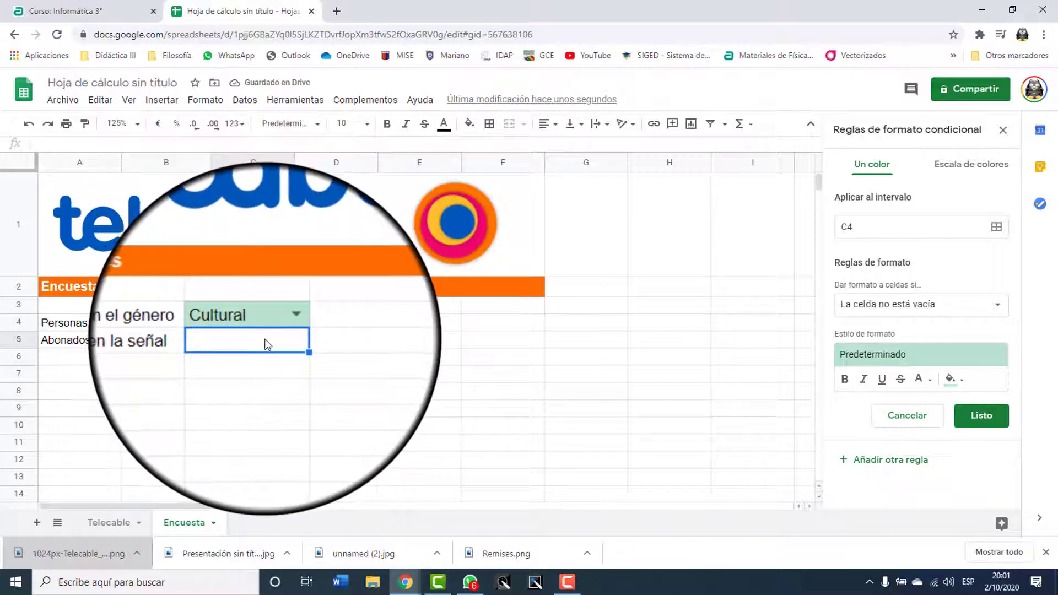
pyautogui.rightClick(264, 341)
pyautogui.scroll(-1, 321, 473)
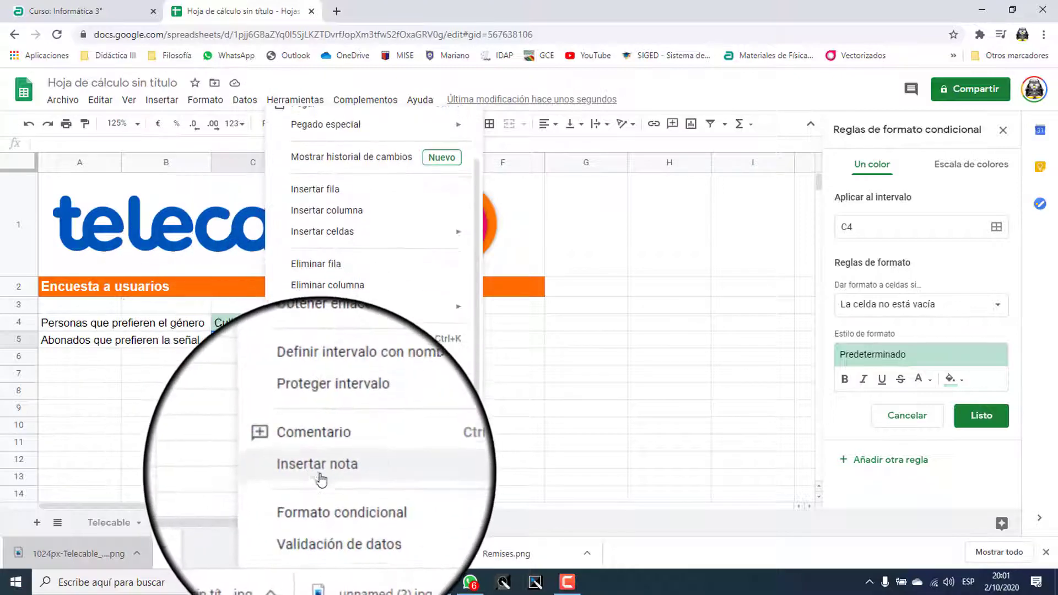
pyautogui.click(325, 526)
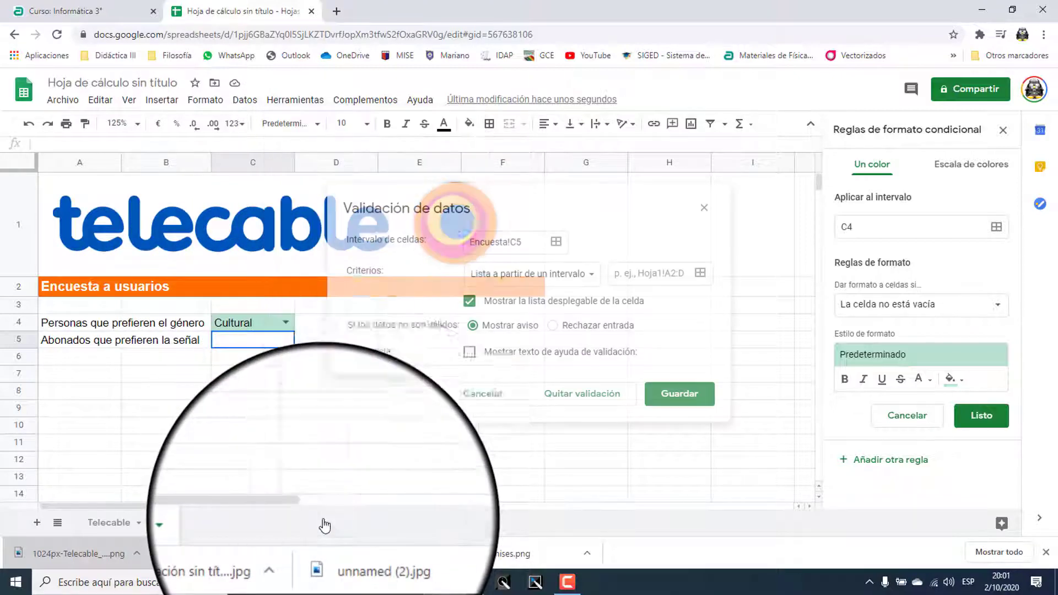
pyautogui.click(551, 265)
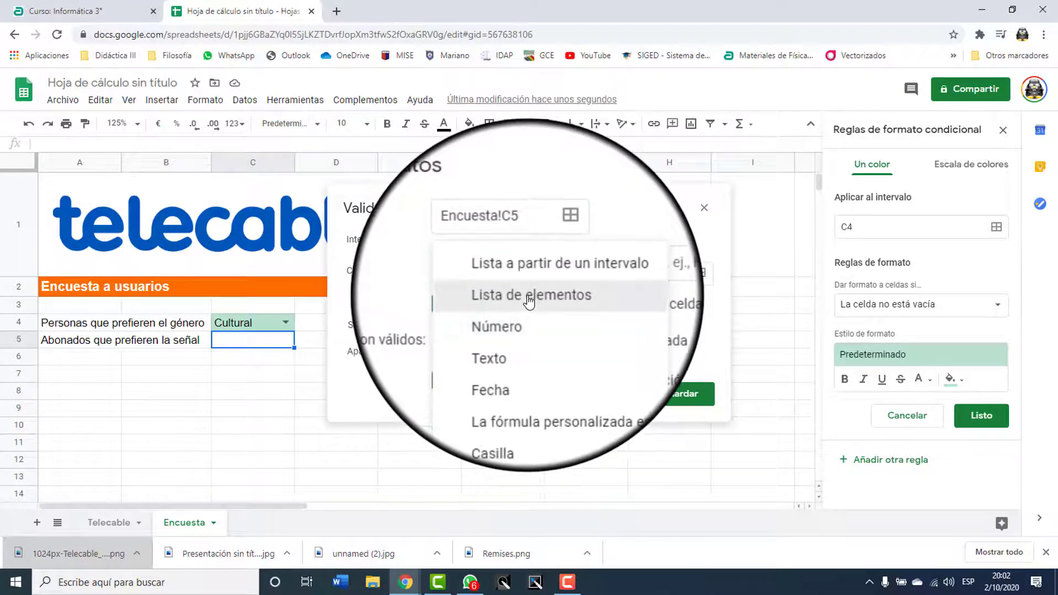
pyautogui.click(529, 300)
pyautogui.click(630, 278)
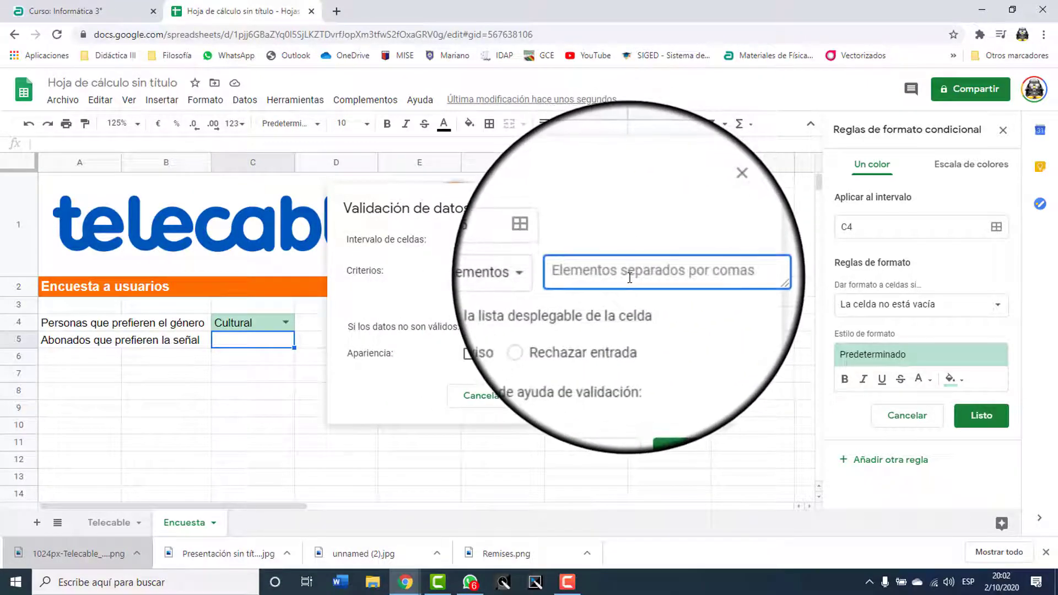
pyautogui.write('4')
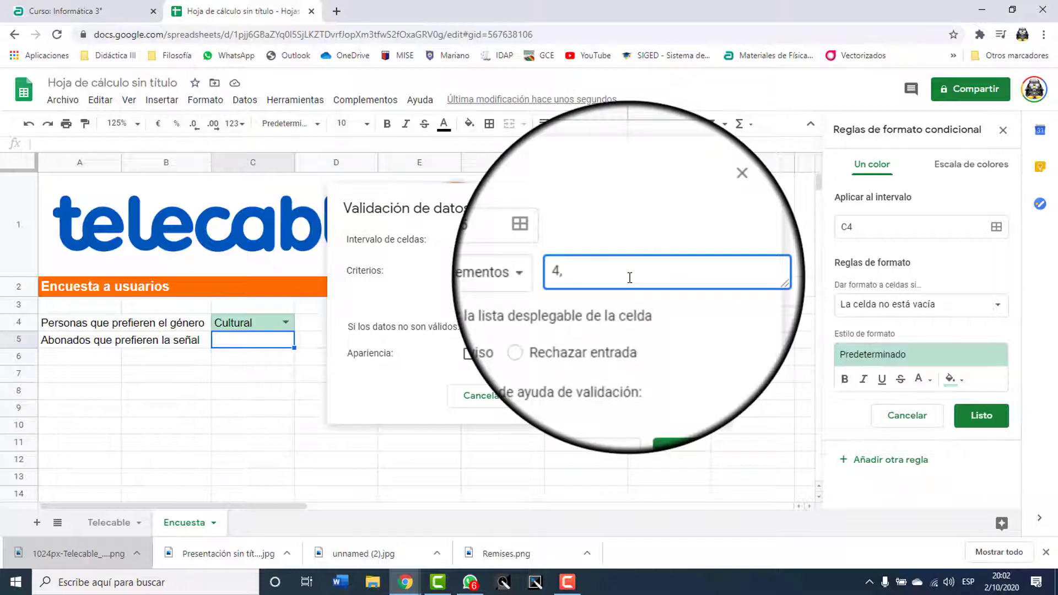
pyautogui.write(', 22, 22,')
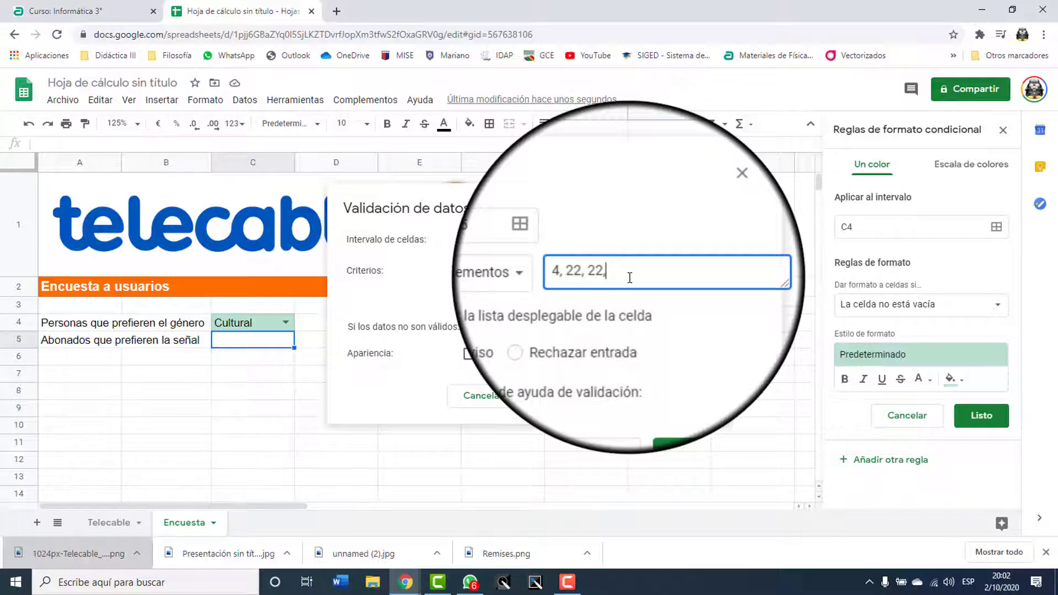
pyautogui.write(' 29')
pyautogui.write(',35,')
pyautogui.write('43')
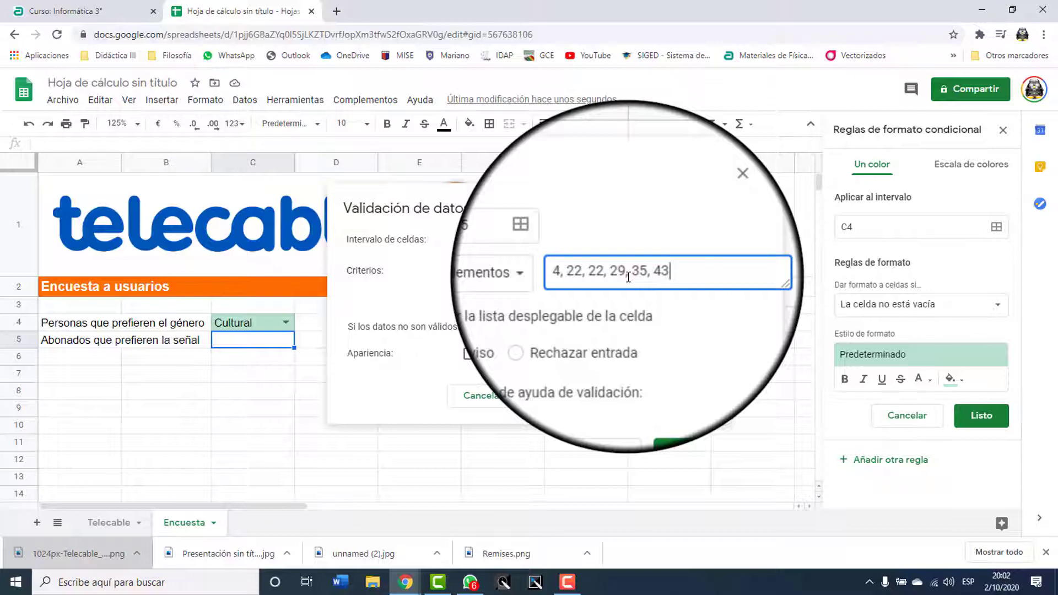
# Replace the first 22 in C5's validation list with 11 and choose 22 from the cell's saved drop-down list
pyautogui.doubleClick(594, 272)
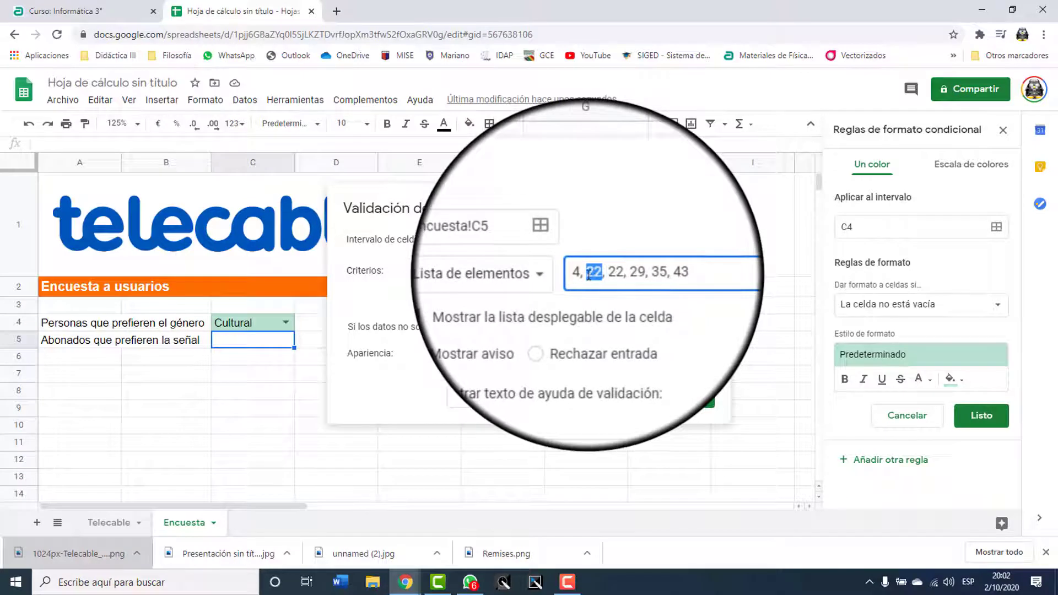
pyautogui.write('11')
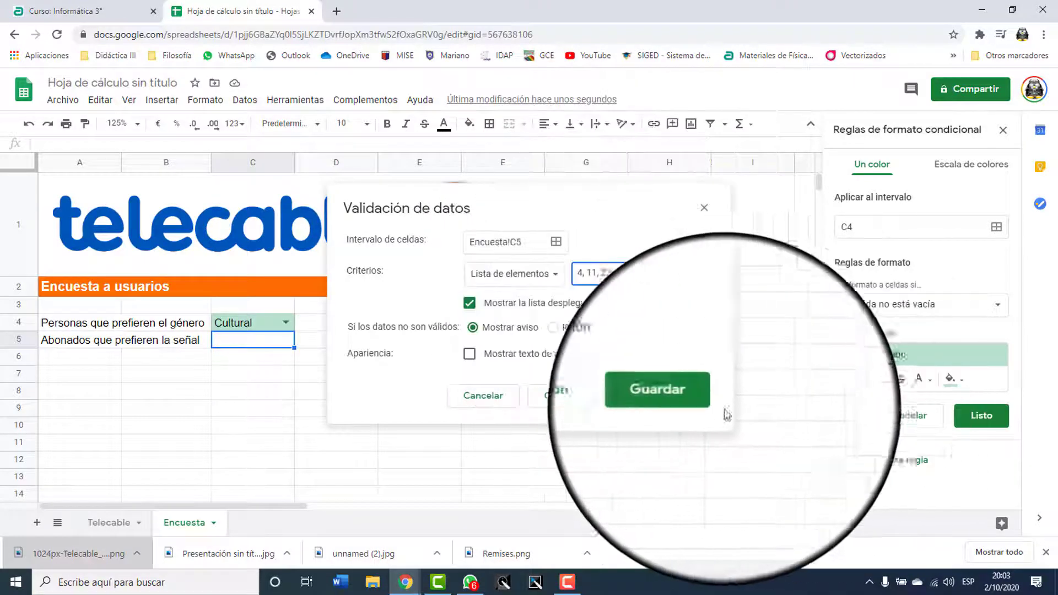
pyautogui.click(690, 401)
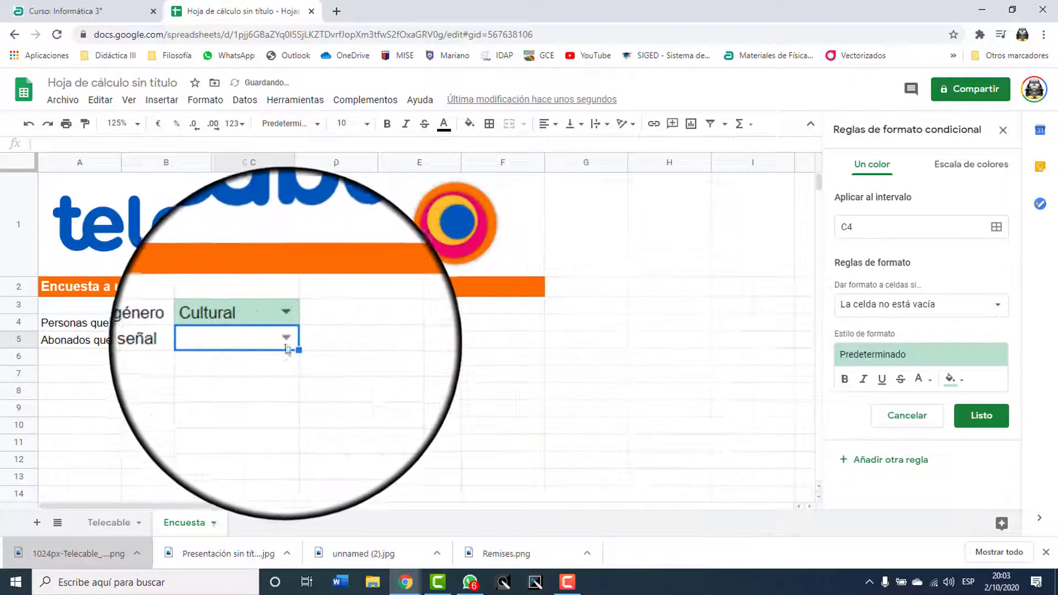
pyautogui.click(285, 340)
pyautogui.click(261, 402)
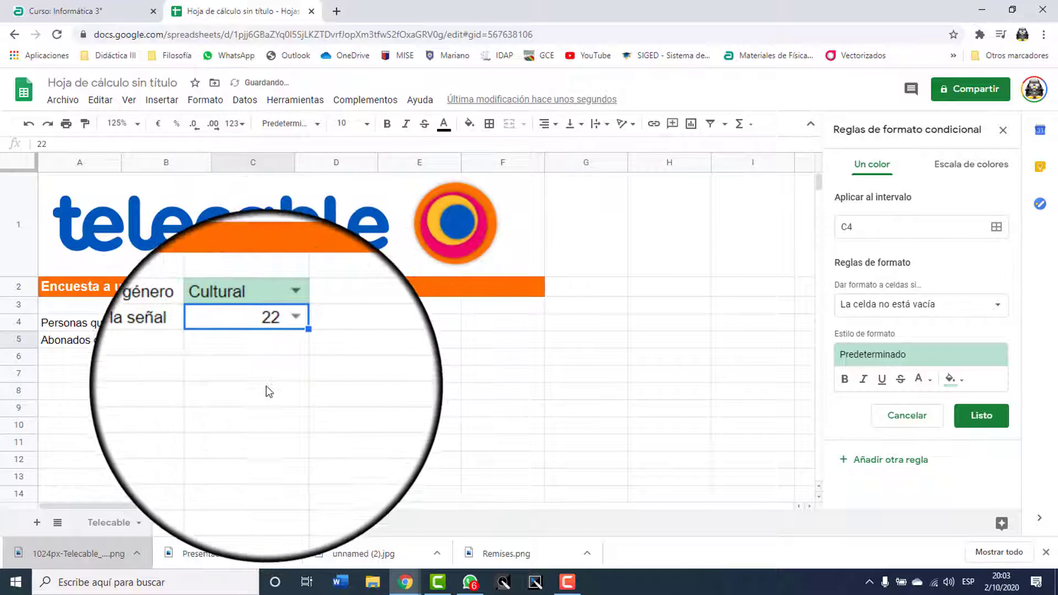
# Enter the formula =contar.si(genero;c4) in D4 to count the people who prefer the chosen genre
pyautogui.click(316, 321)
pyautogui.write('=con')
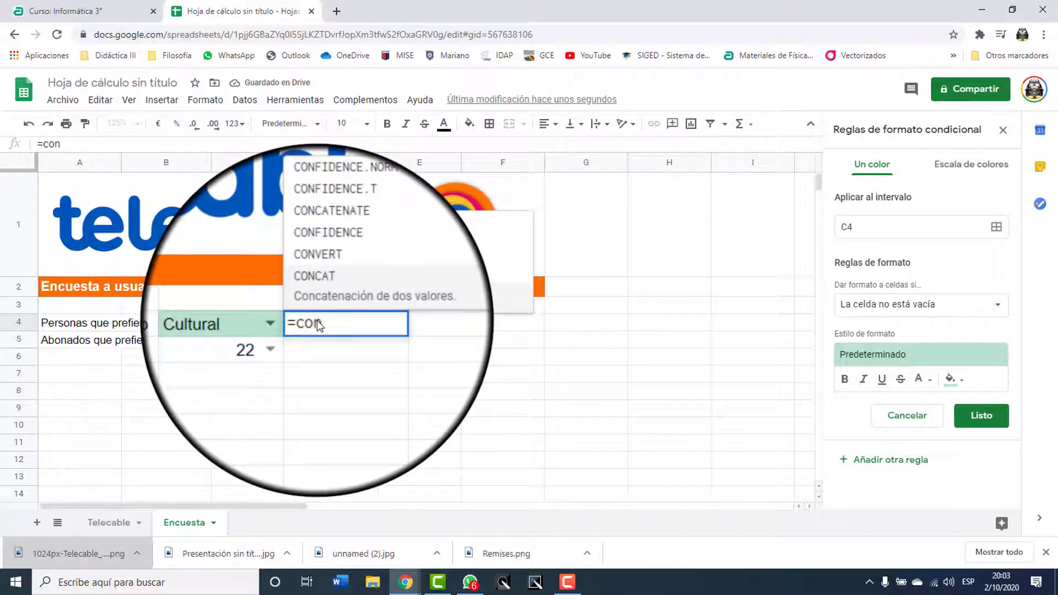
pyautogui.press('BackSpace')
pyautogui.write('ntar.d')
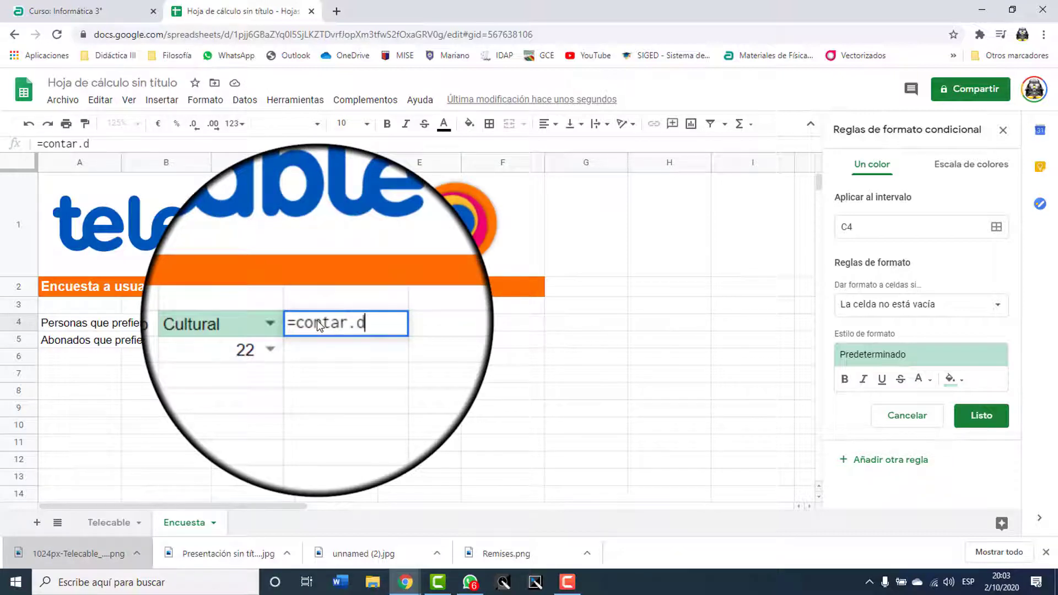
pyautogui.press('BackSpace')
pyautogui.write('si(')
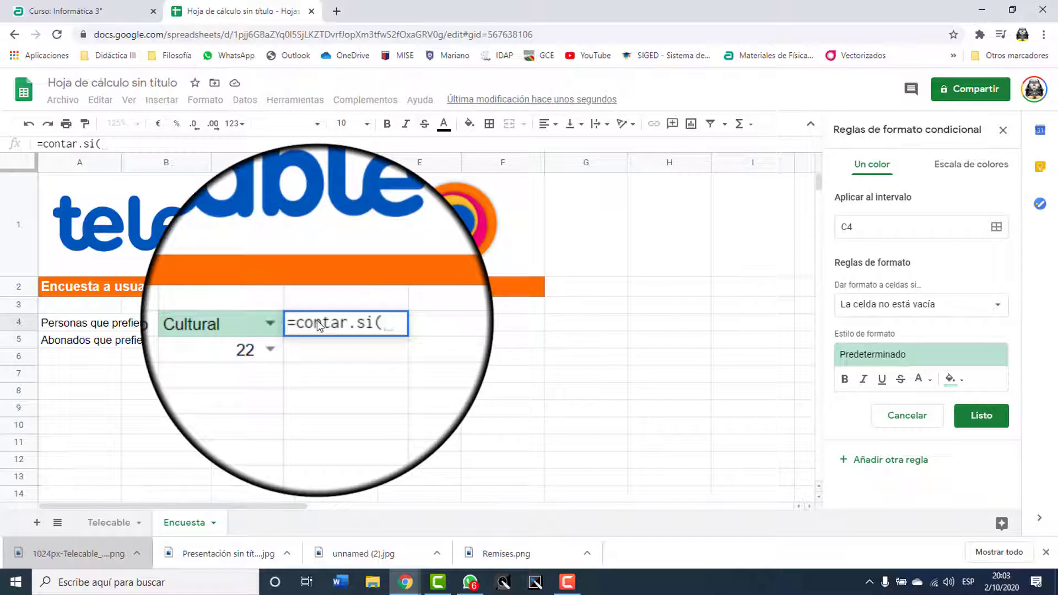
pyautogui.write('ge')
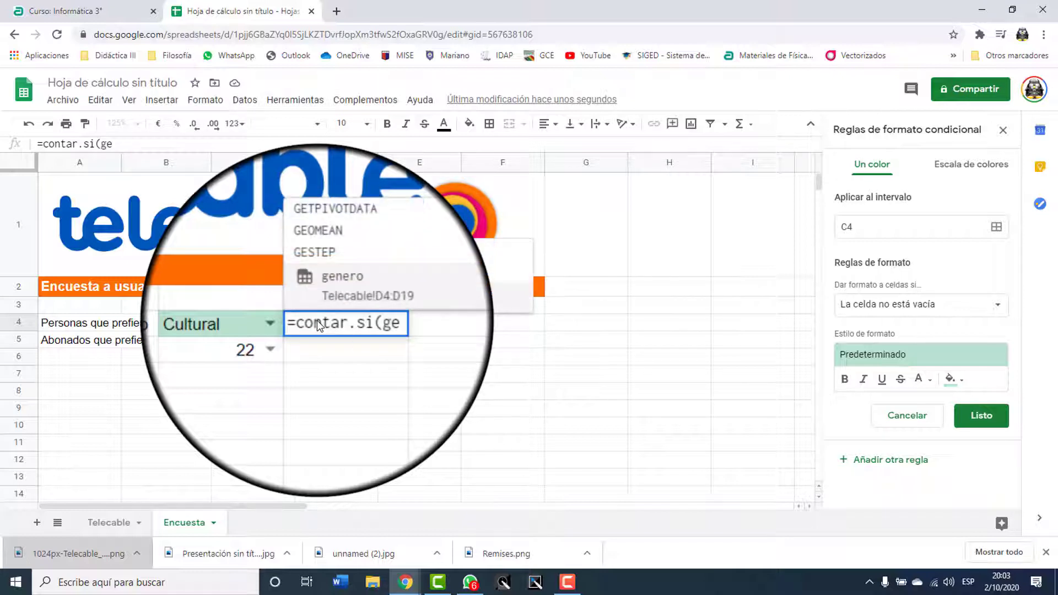
pyautogui.click(394, 298)
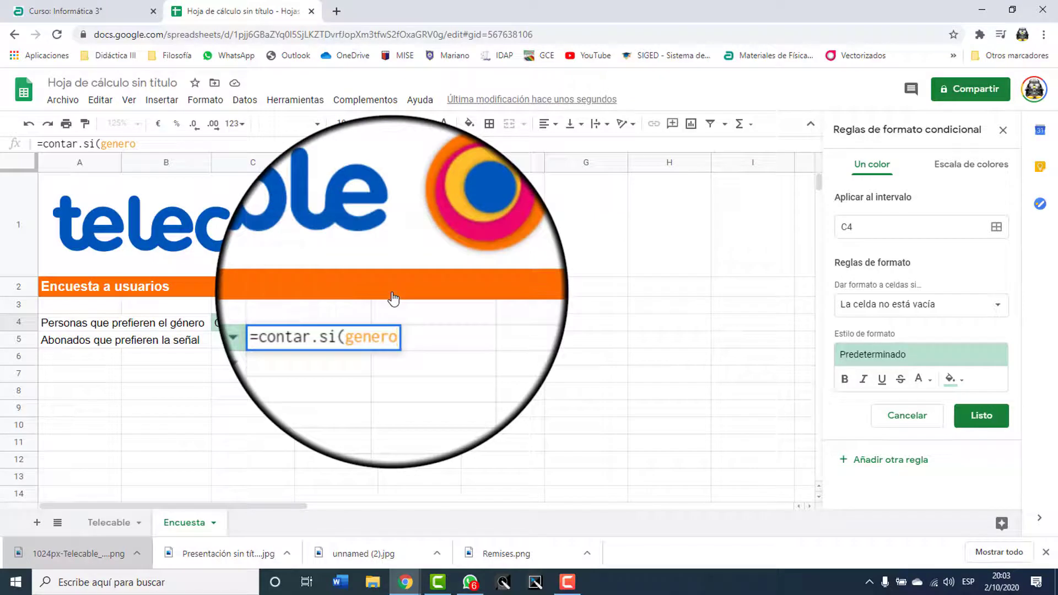
pyautogui.write(';')
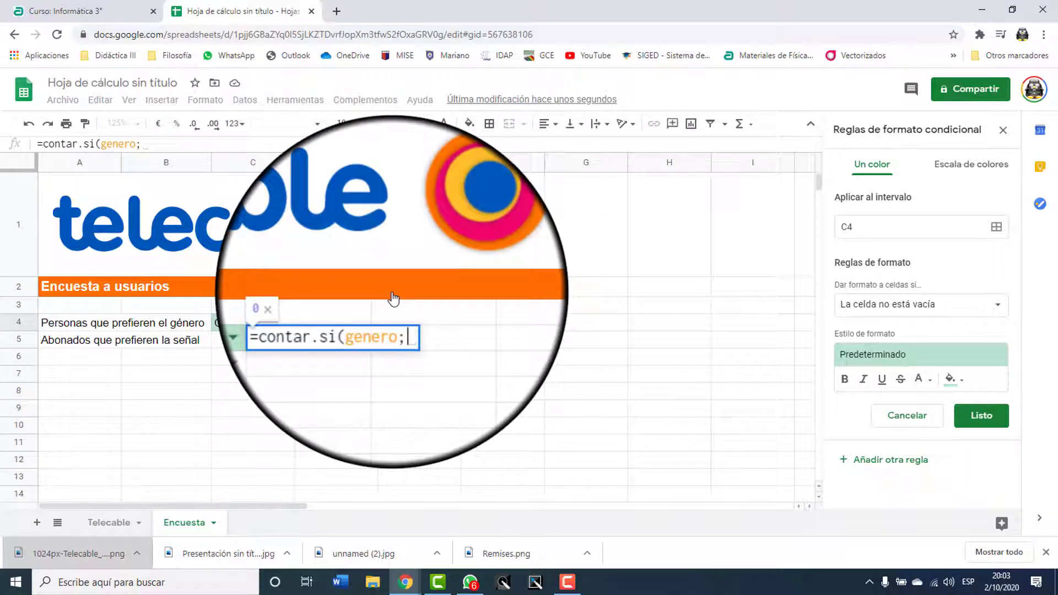
pyautogui.write('v')
pyautogui.press('BackSpace')
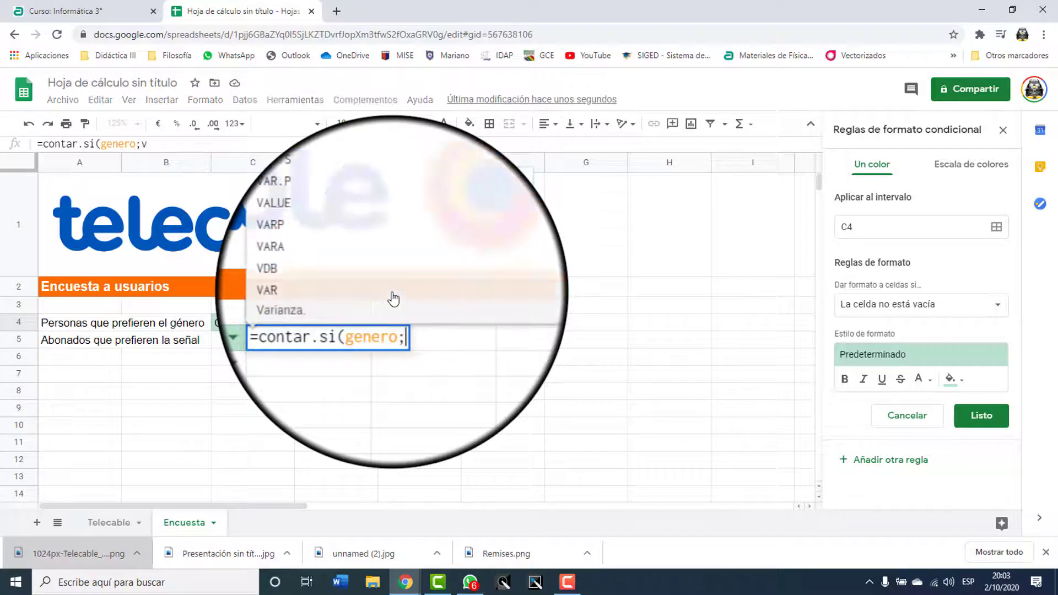
pyautogui.write('c')
pyautogui.write('4)')
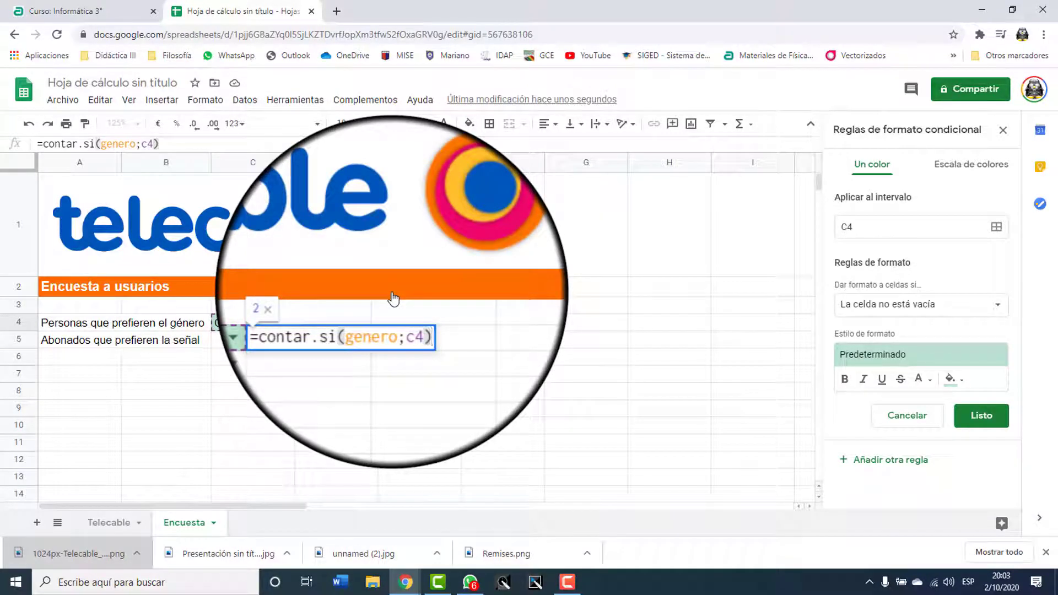
pyautogui.press('Return')
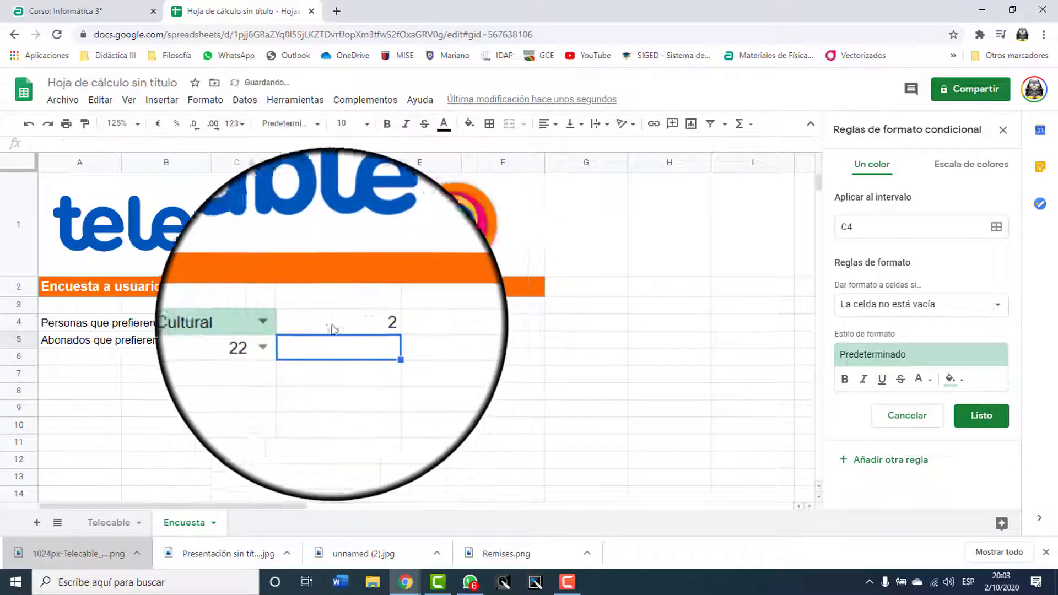
# Test D4's count by switching C4's genre between Deportes and Cultural, ending on Deportes
pyautogui.click(286, 321)
pyautogui.click(272, 394)
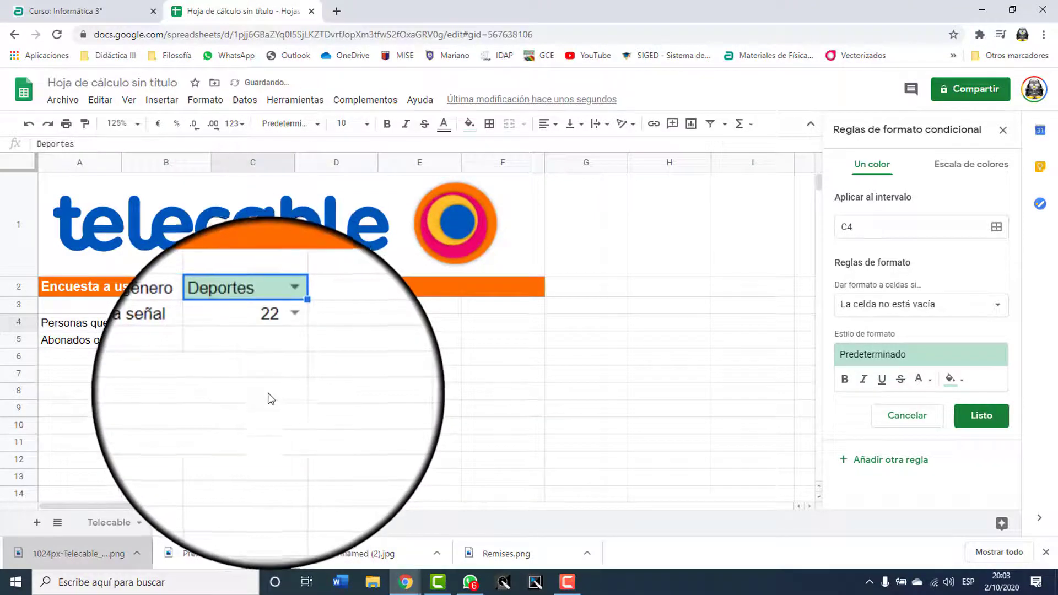
pyautogui.click(285, 323)
pyautogui.click(266, 407)
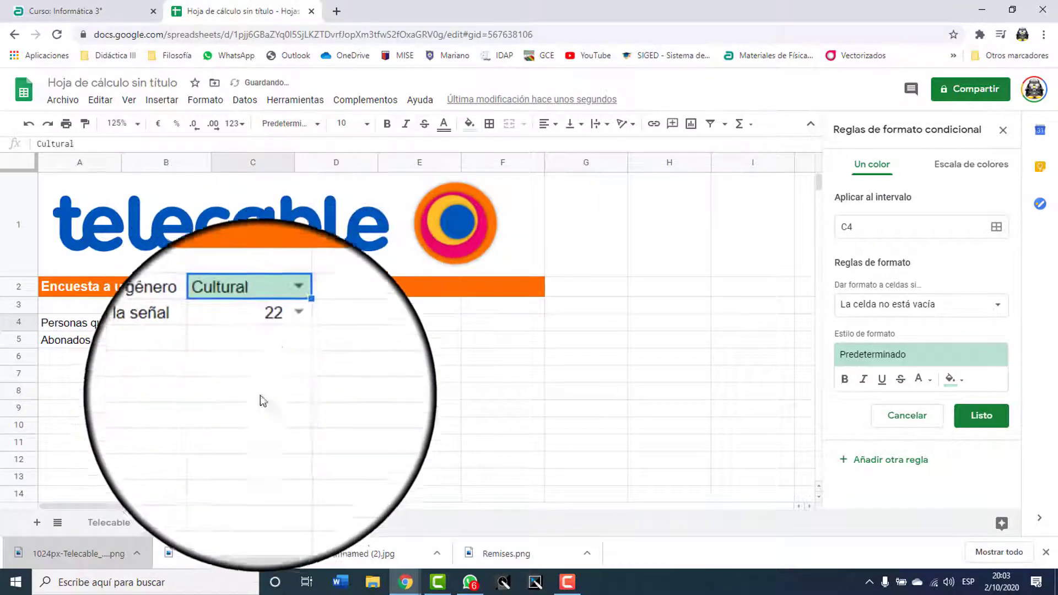
pyautogui.click(286, 321)
pyautogui.click(270, 394)
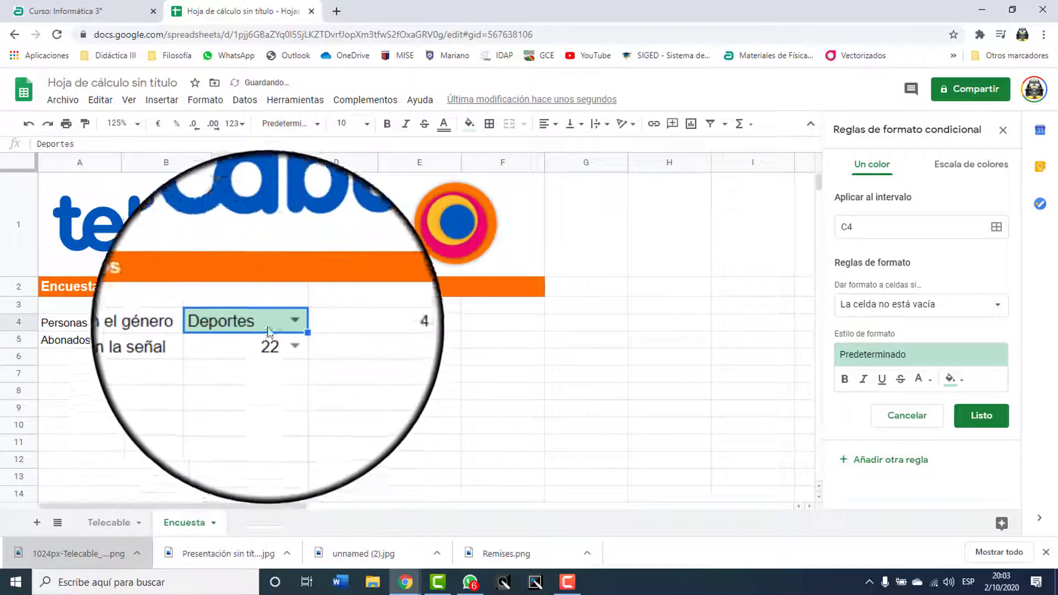
# Try a theme fill colour on C4 and choose 22 again from C5's drop-down list
pyautogui.click(470, 126)
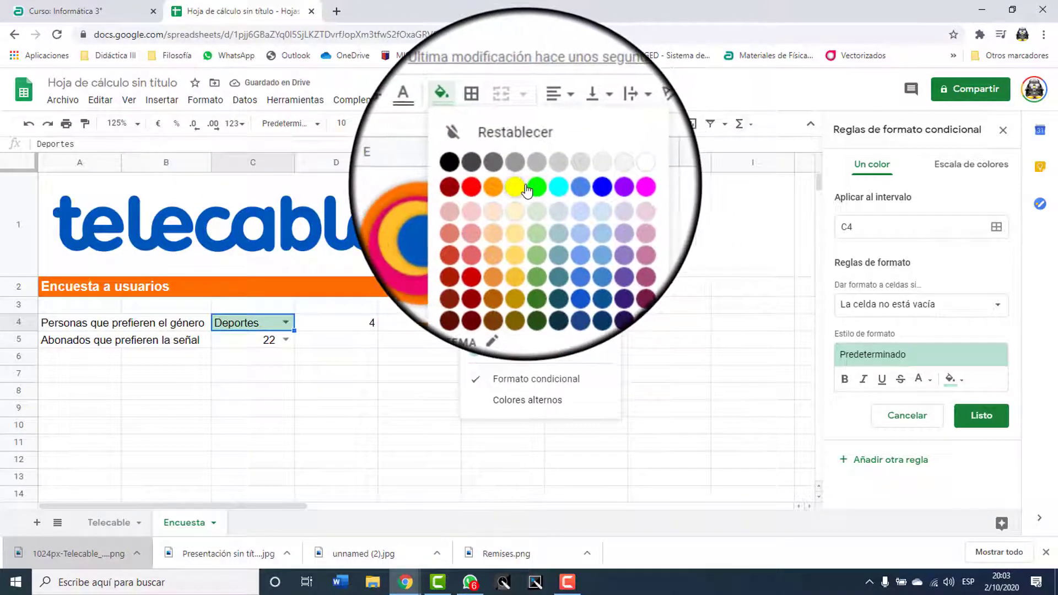
pyautogui.click(562, 306)
pyautogui.click(285, 339)
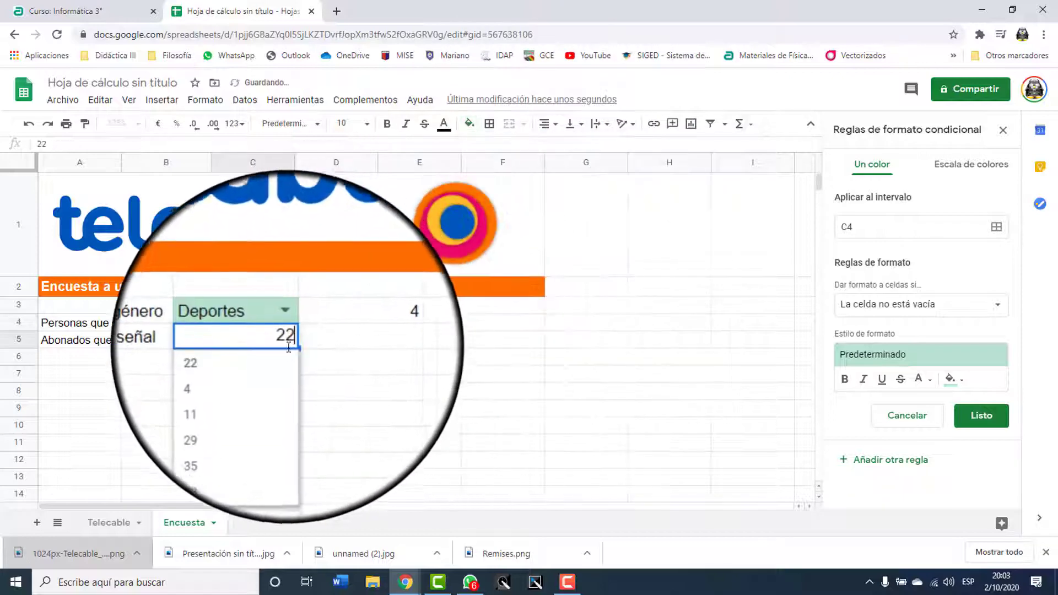
pyautogui.click(284, 324)
pyautogui.click(319, 342)
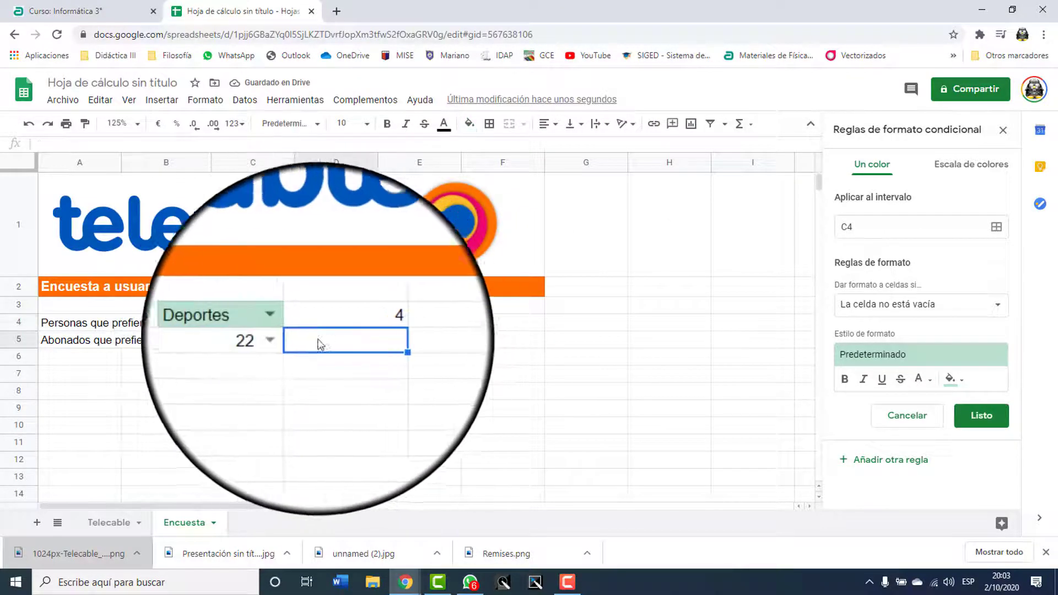
pyautogui.click(286, 338)
pyautogui.click(275, 358)
# Enter the formula =contar.si(senal;c5) in D5 to count the subscribers who prefer the chosen signal
pyautogui.click(363, 338)
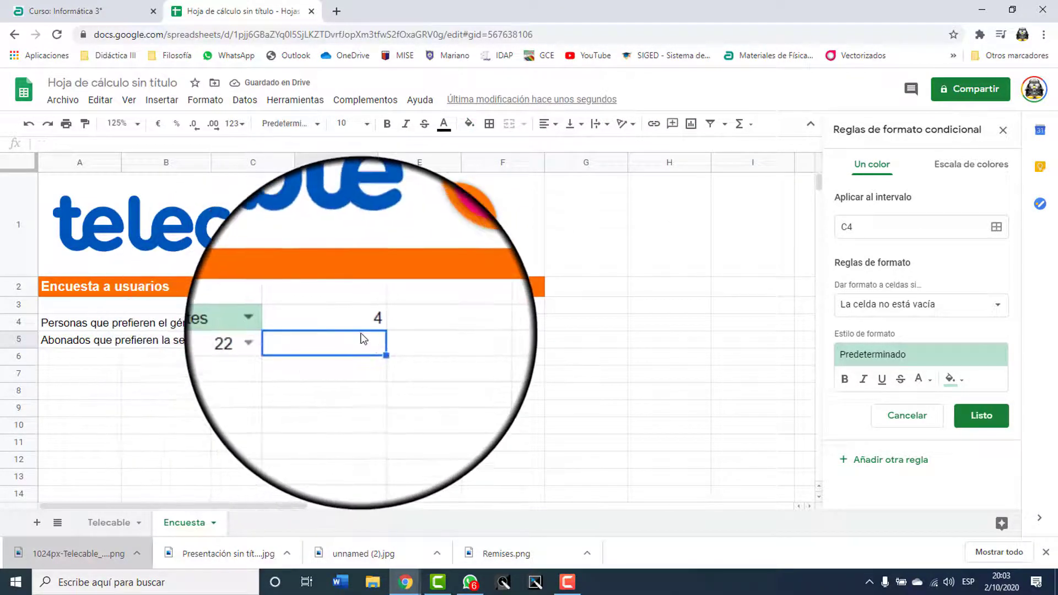
pyautogui.write('=con')
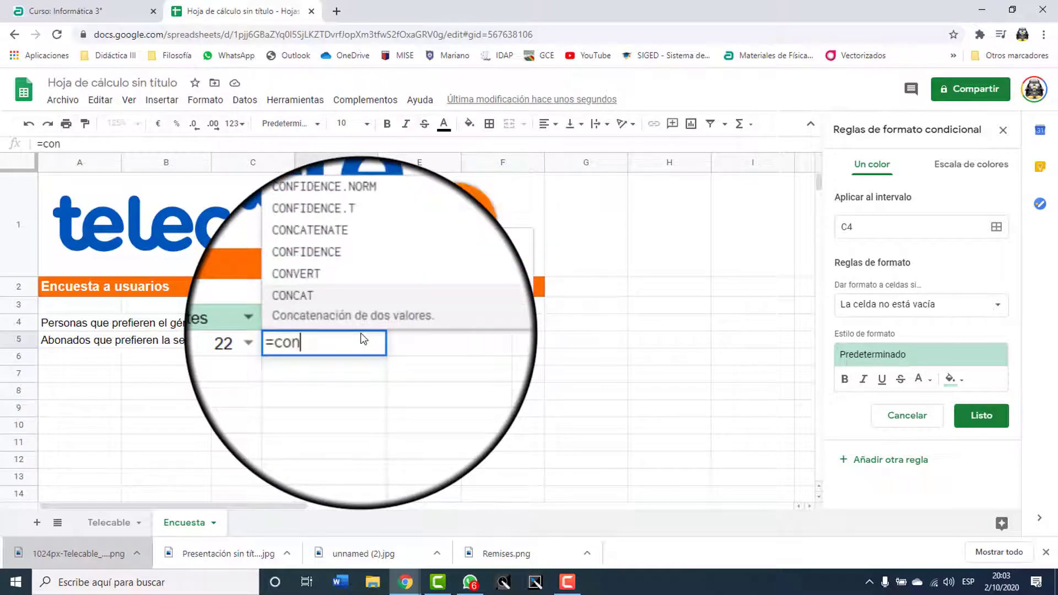
pyautogui.write('tar.si')
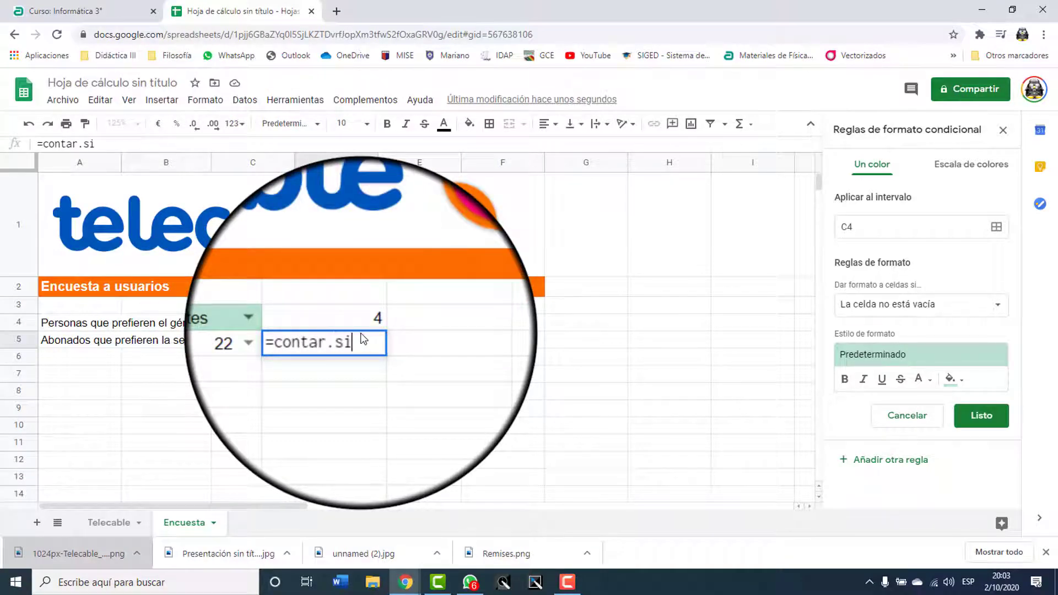
pyautogui.write('(')
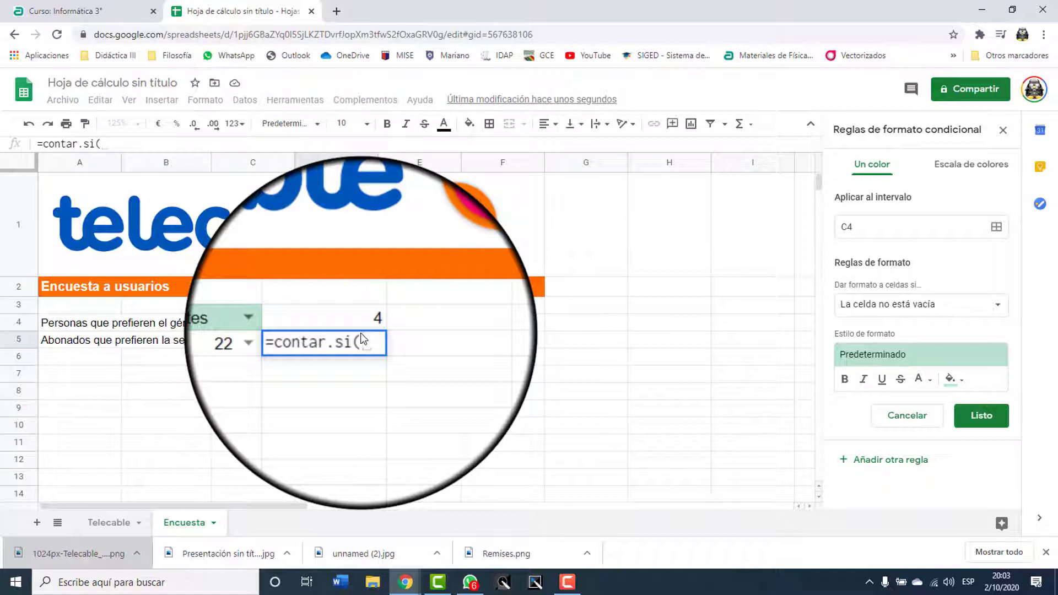
pyautogui.write('s')
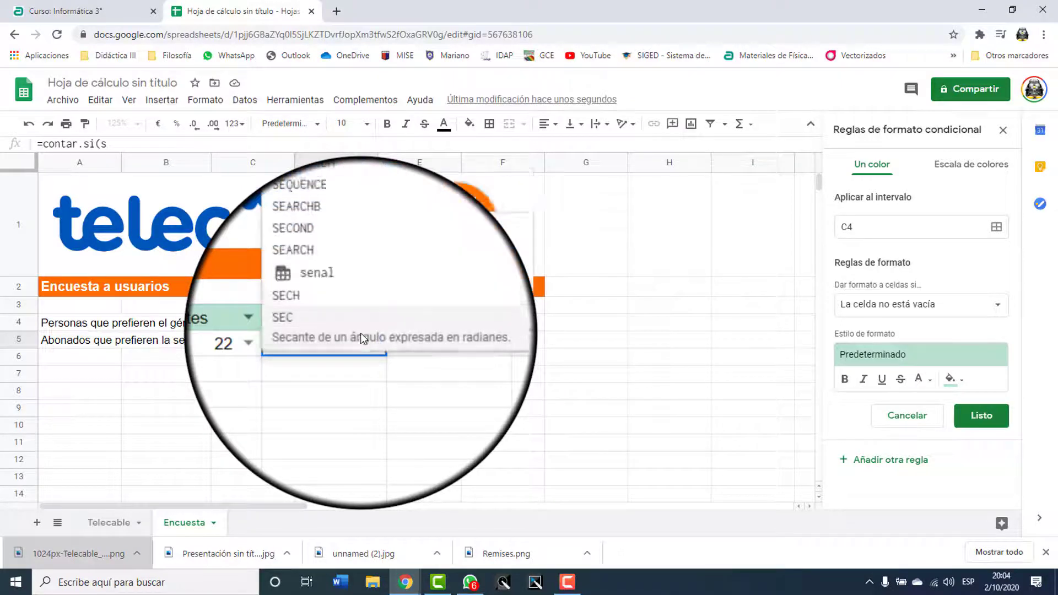
pyautogui.write('enal')
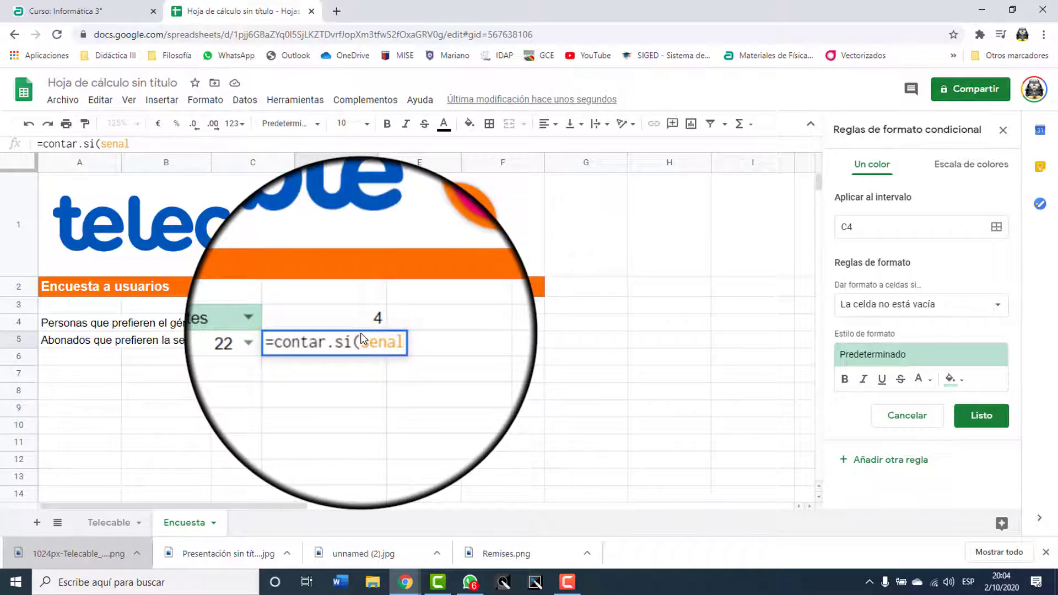
pyautogui.write(';')
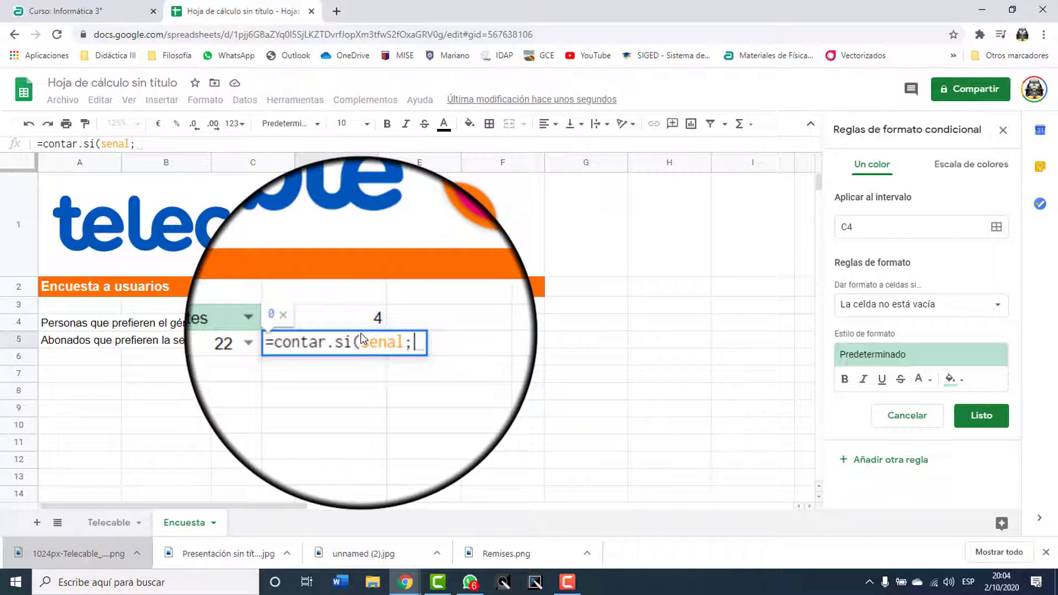
pyautogui.write('c5')
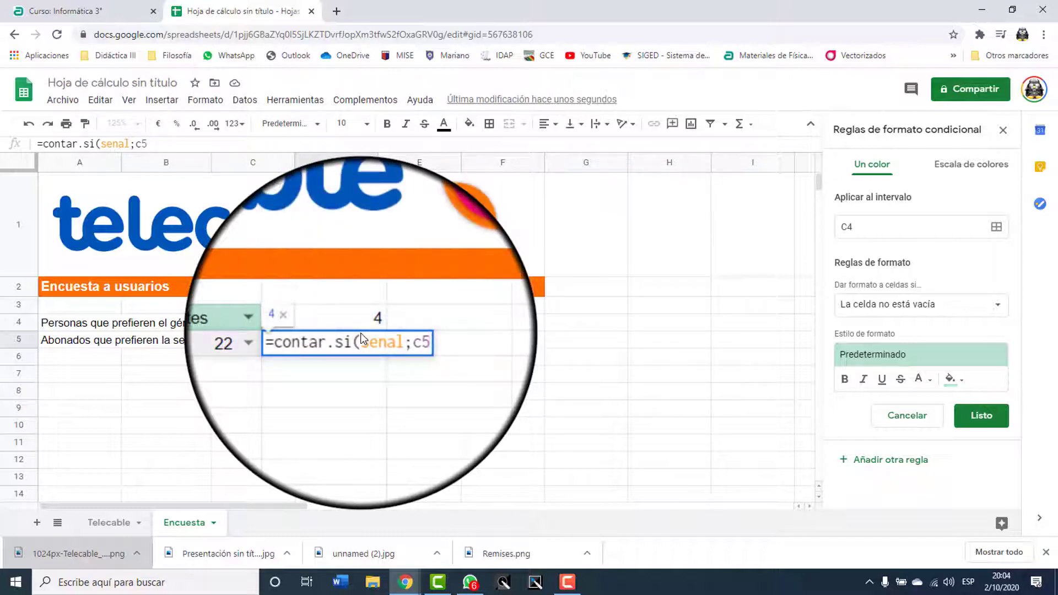
pyautogui.write(')')
pyautogui.press('Return')
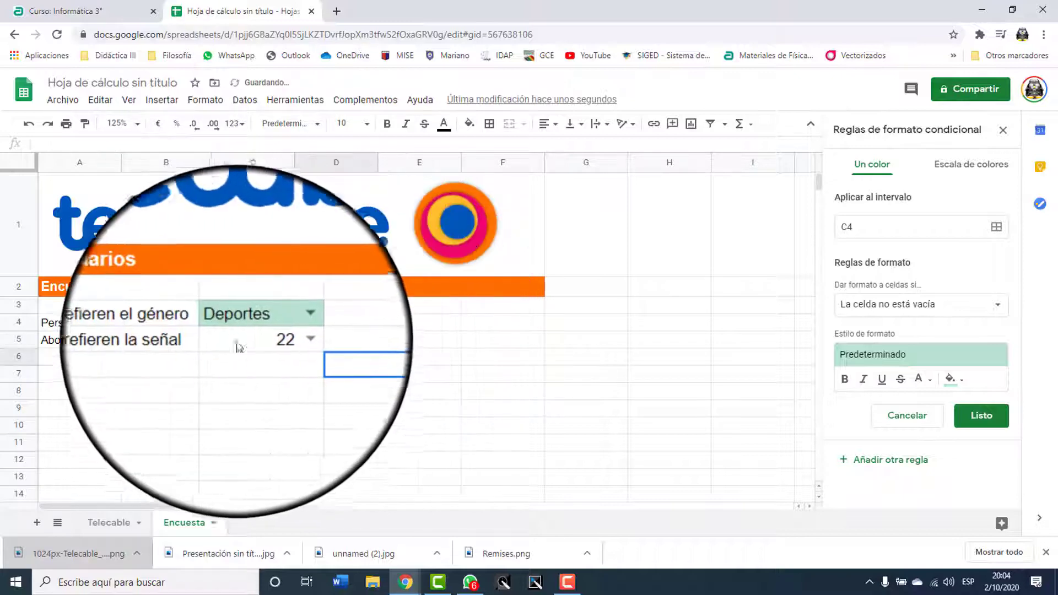
# Test D5's count with the signals 29, 43, 4, 11, 22 and 35 in C5, ending on 43, and select D5
pyautogui.click(287, 338)
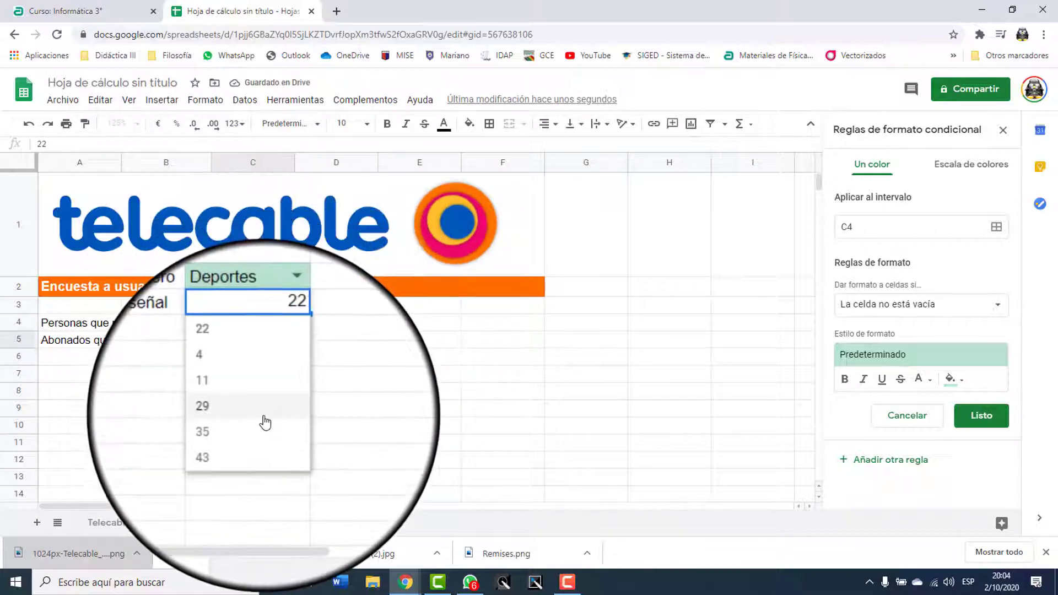
pyautogui.click(263, 409)
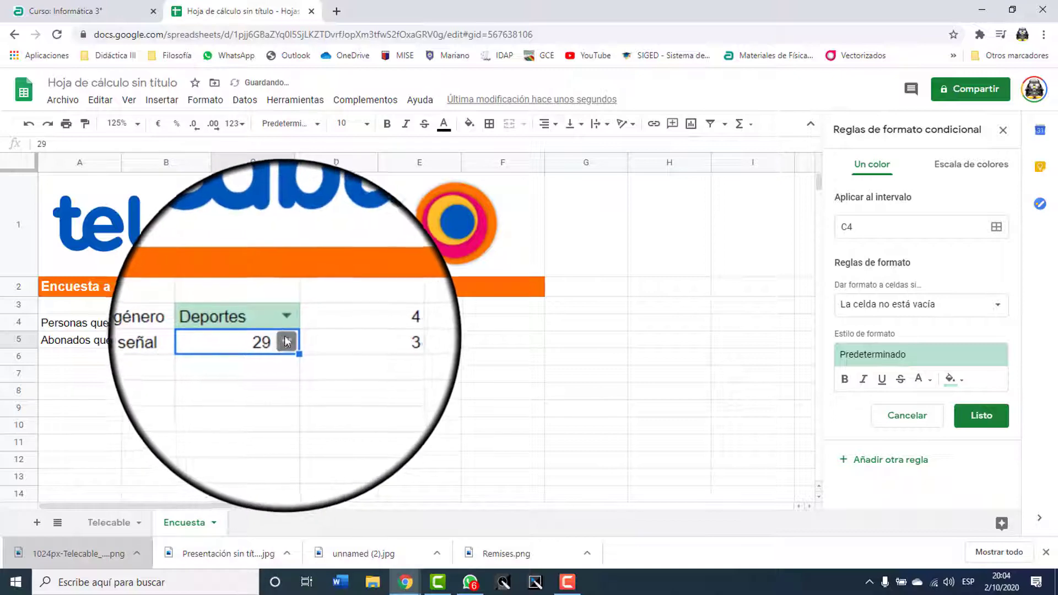
pyautogui.click(278, 339)
pyautogui.click(267, 444)
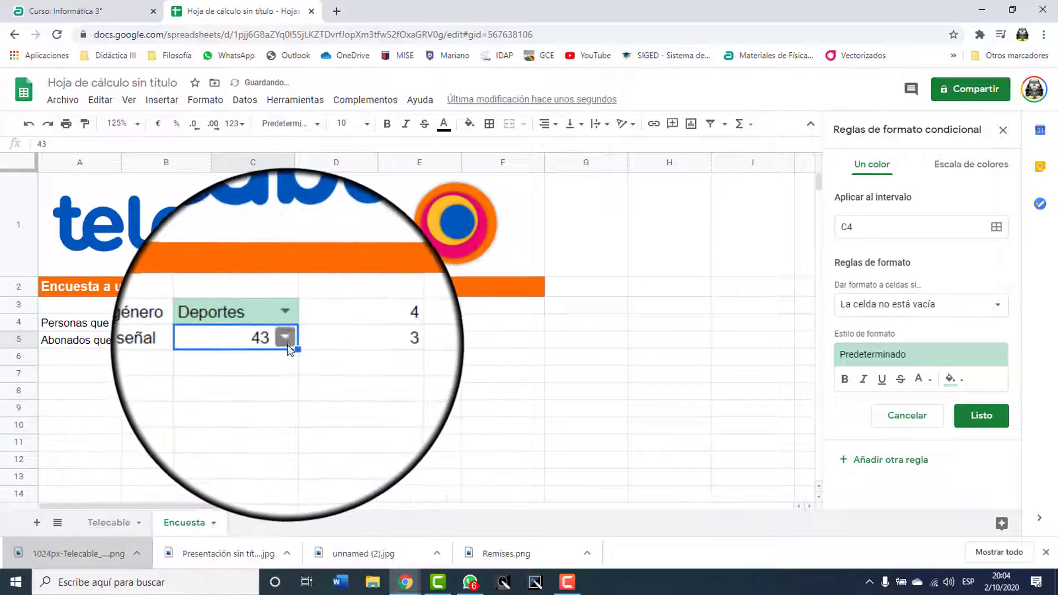
pyautogui.click(287, 341)
pyautogui.click(279, 357)
pyautogui.click(287, 342)
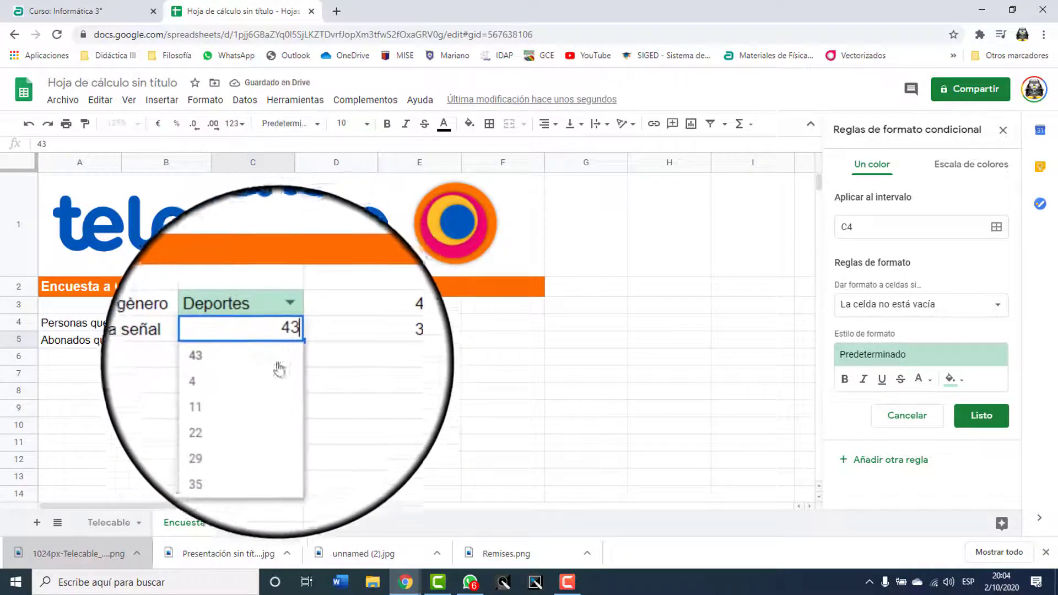
pyautogui.click(273, 379)
pyautogui.click(287, 333)
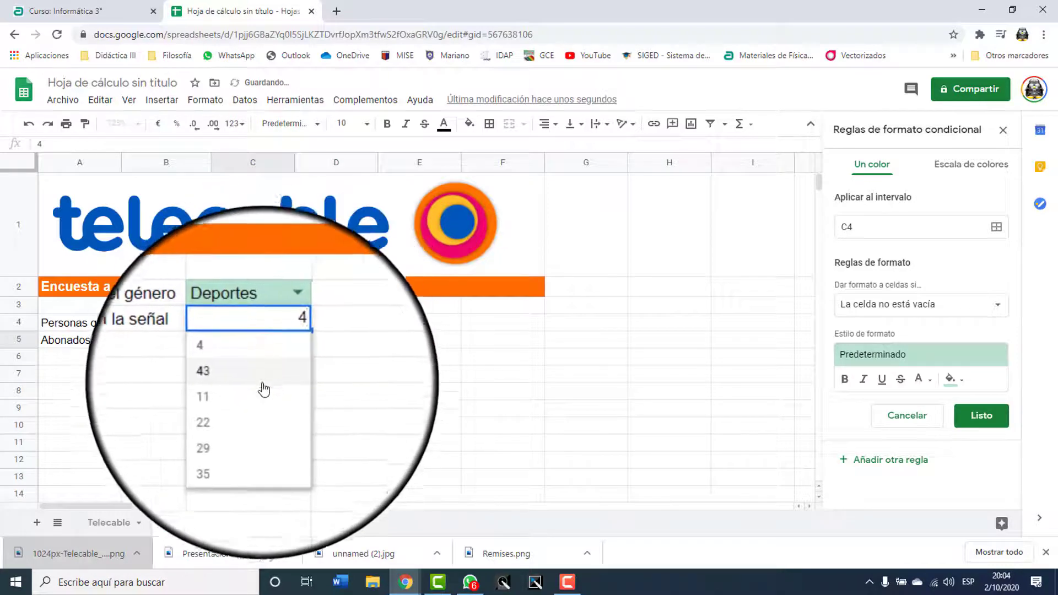
pyautogui.click(262, 396)
pyautogui.click(283, 341)
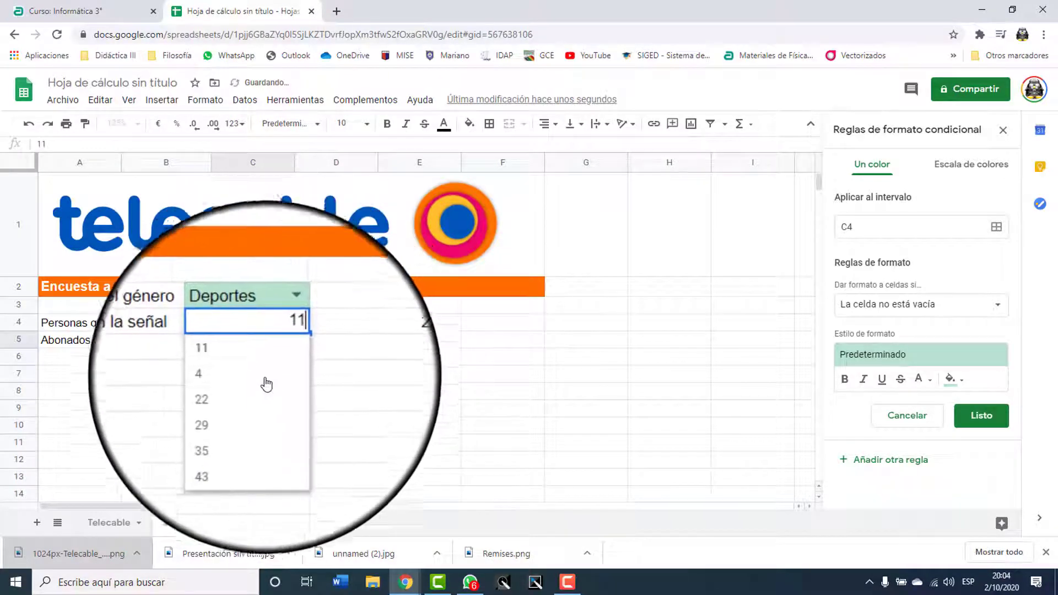
pyautogui.click(260, 393)
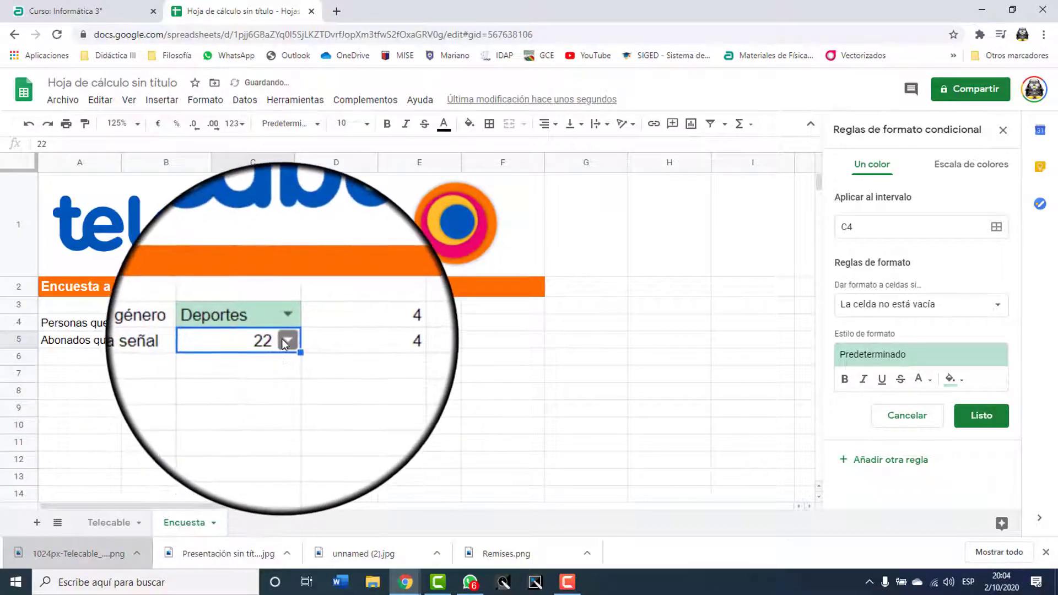
pyautogui.click(283, 340)
pyautogui.click(260, 417)
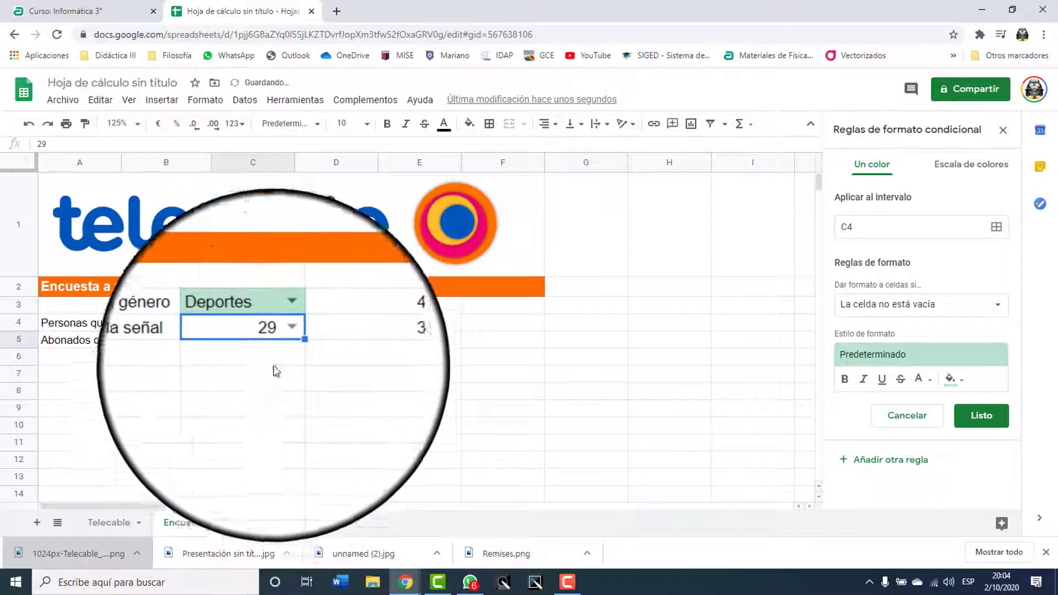
pyautogui.click(284, 340)
pyautogui.click(261, 433)
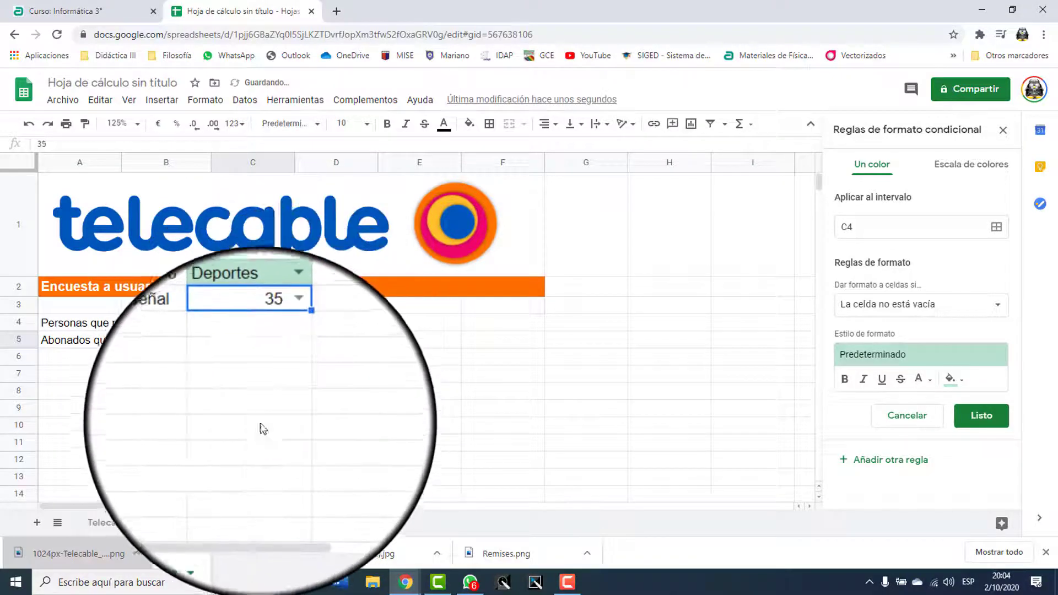
pyautogui.click(283, 340)
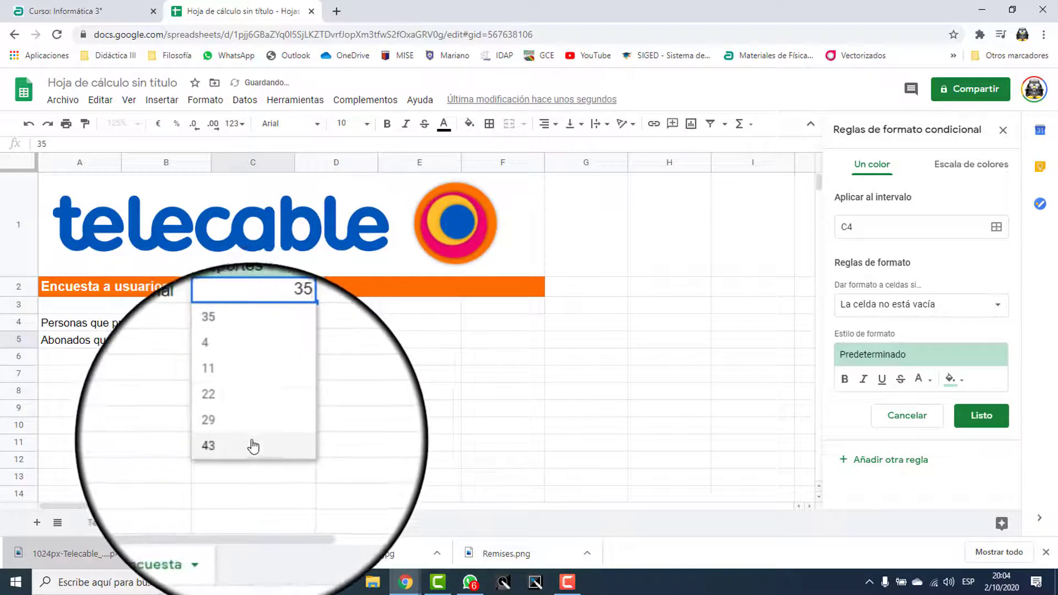
pyautogui.click(251, 447)
pyautogui.click(308, 336)
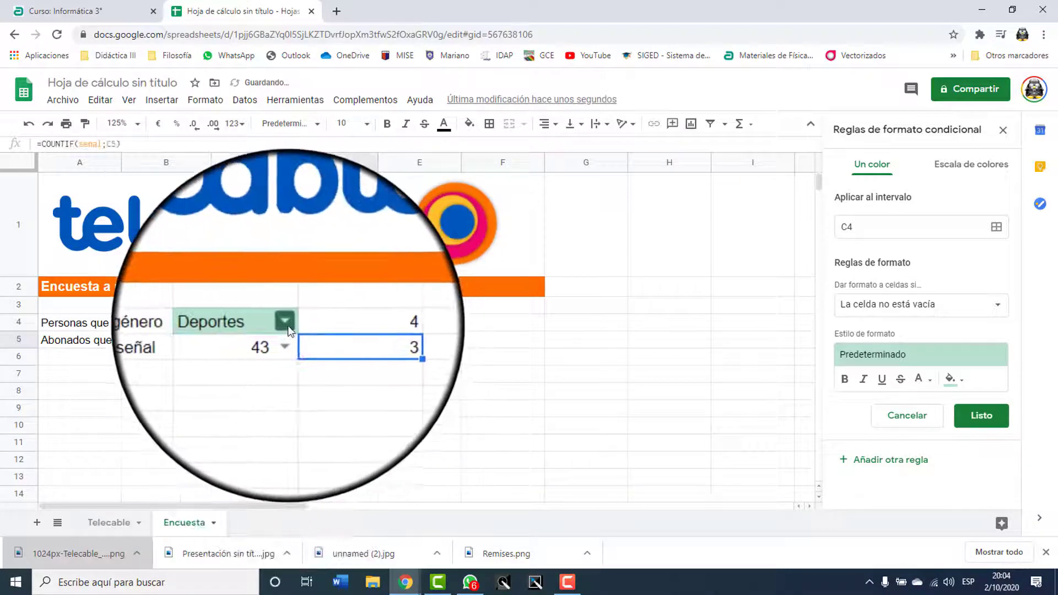
# Test D4's count with the genres Comedia, Noticias, Deportes, Cine and Cultural in C4, ending on Cultural, and select the empty cell C7
pyautogui.click(287, 323)
pyautogui.click(279, 340)
pyautogui.click(283, 330)
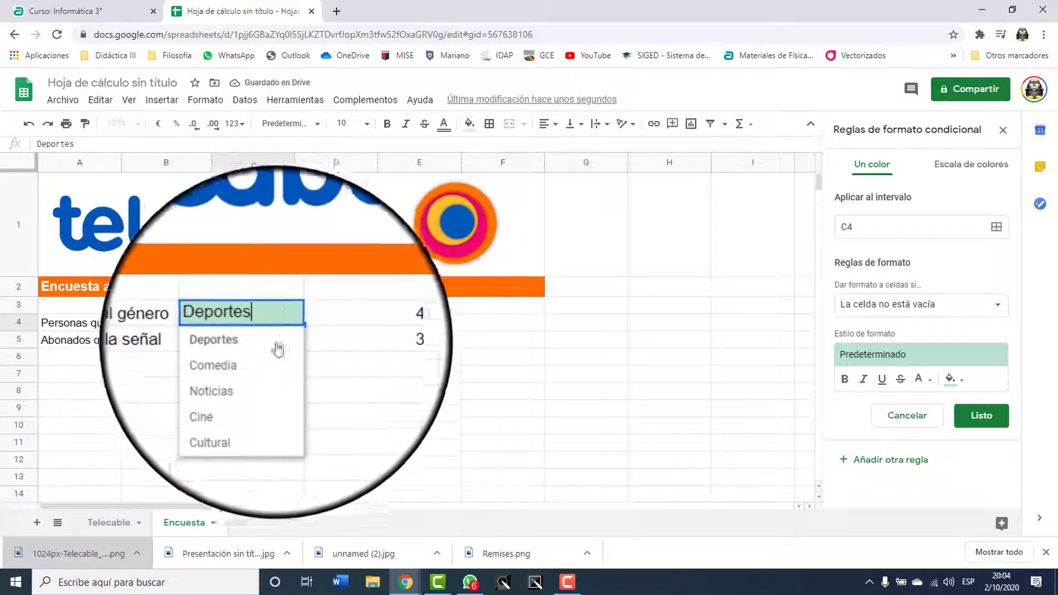
pyautogui.click(272, 361)
pyautogui.doubleClick(284, 326)
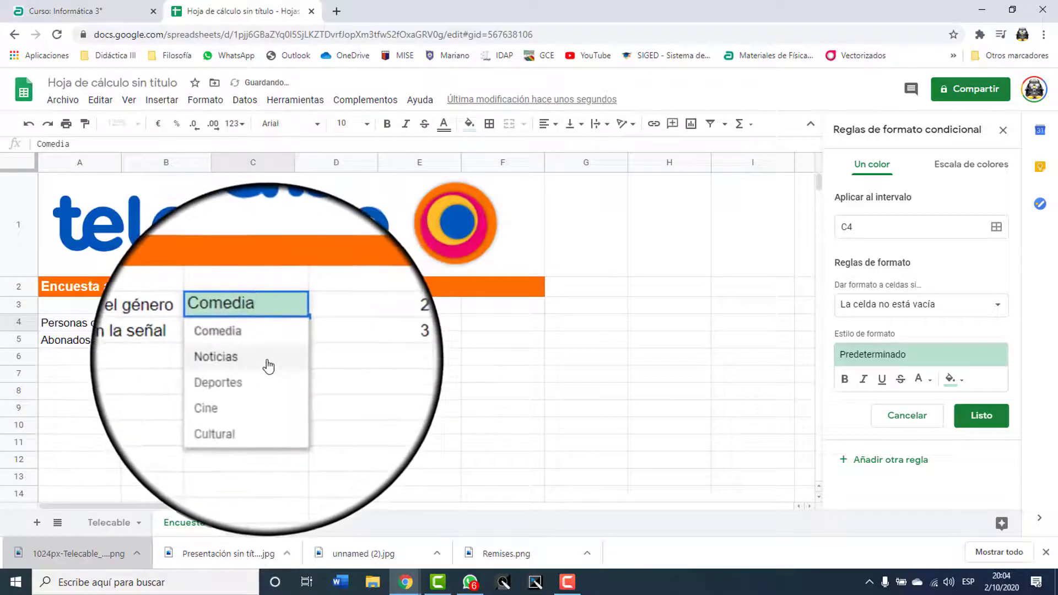
pyautogui.click(268, 363)
pyautogui.click(289, 323)
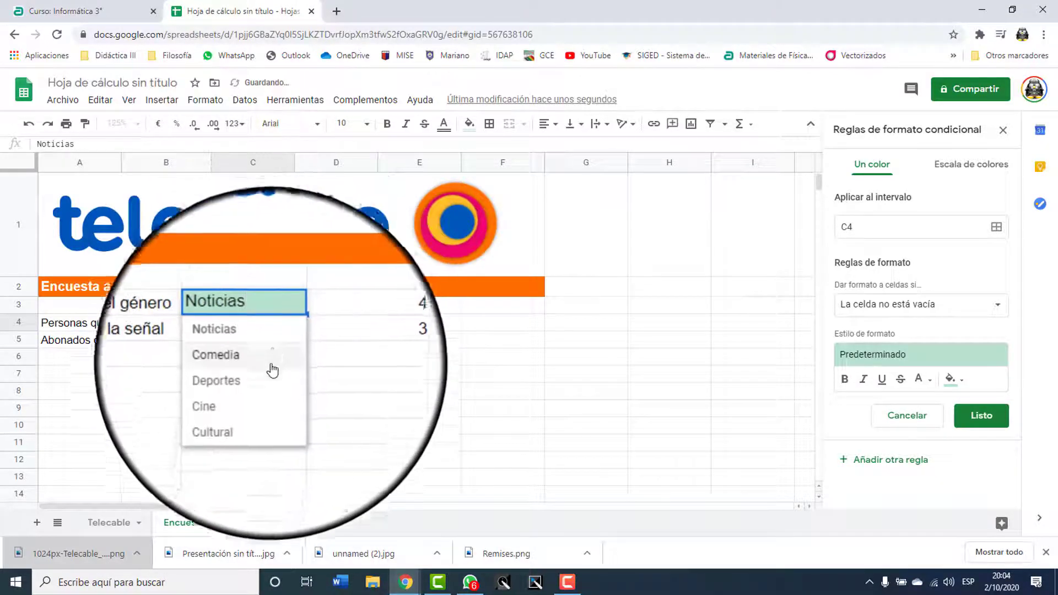
pyautogui.click(269, 379)
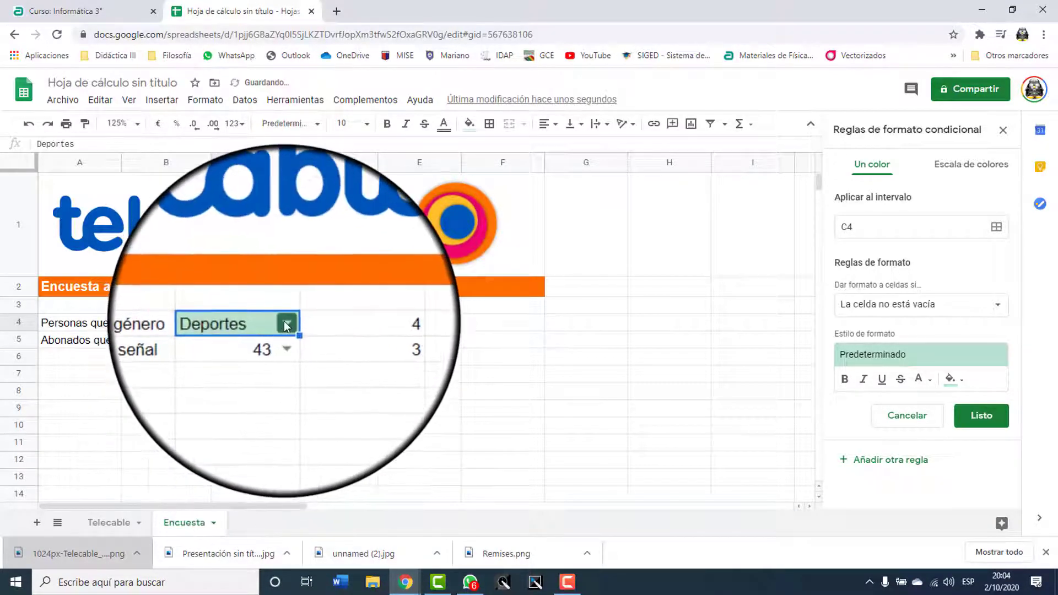
pyautogui.doubleClick(273, 325)
pyautogui.click(266, 392)
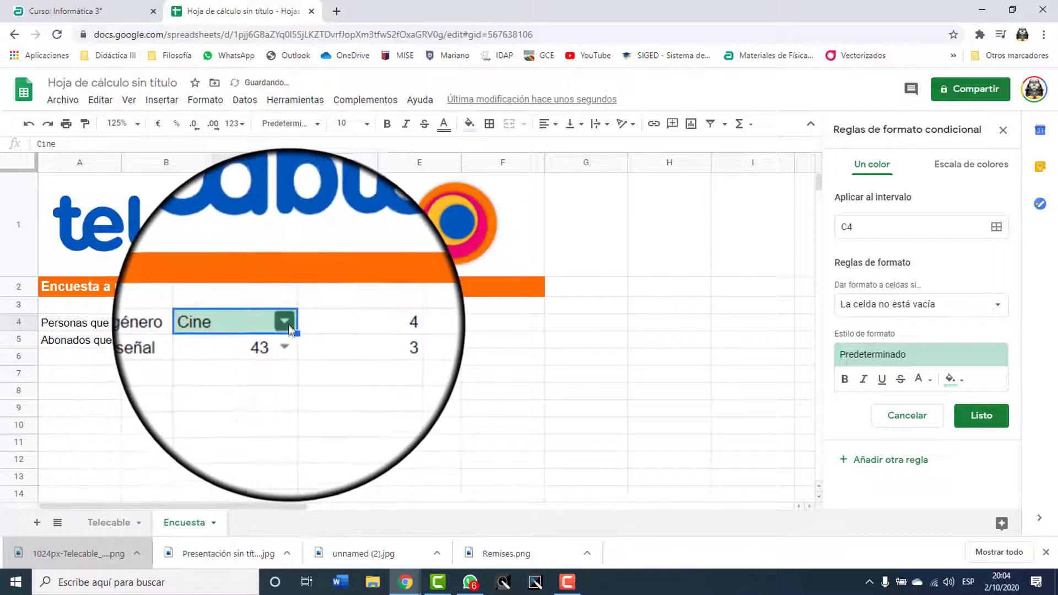
pyautogui.doubleClick(278, 382)
pyautogui.click(266, 412)
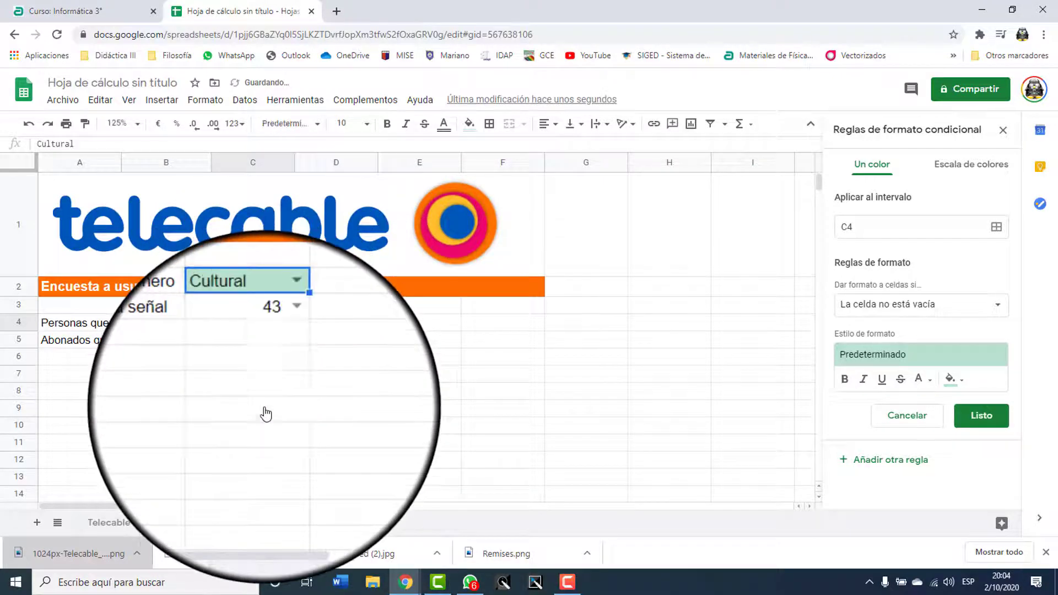
pyautogui.click(276, 379)
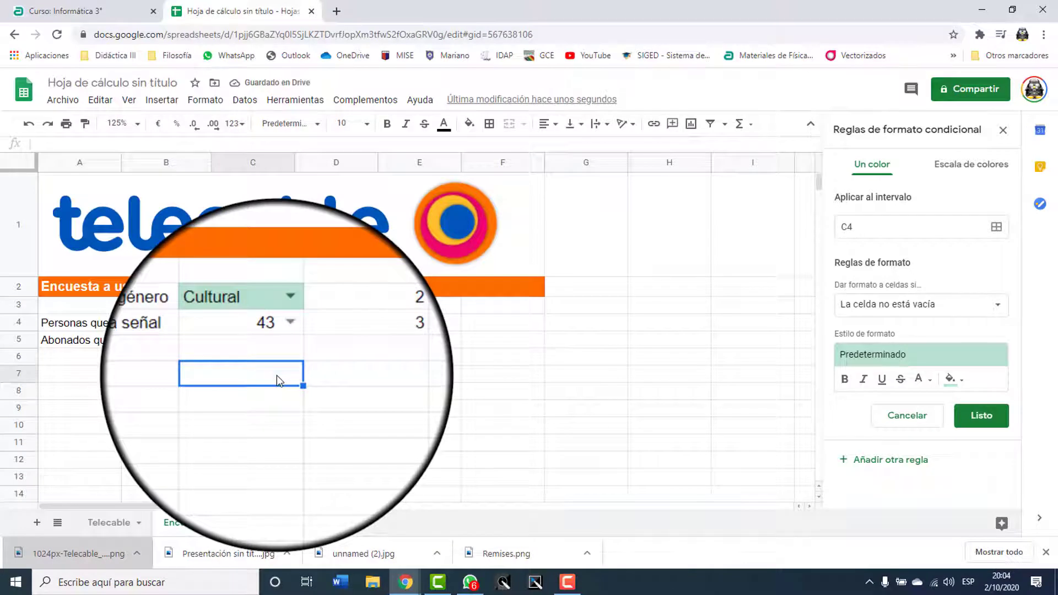